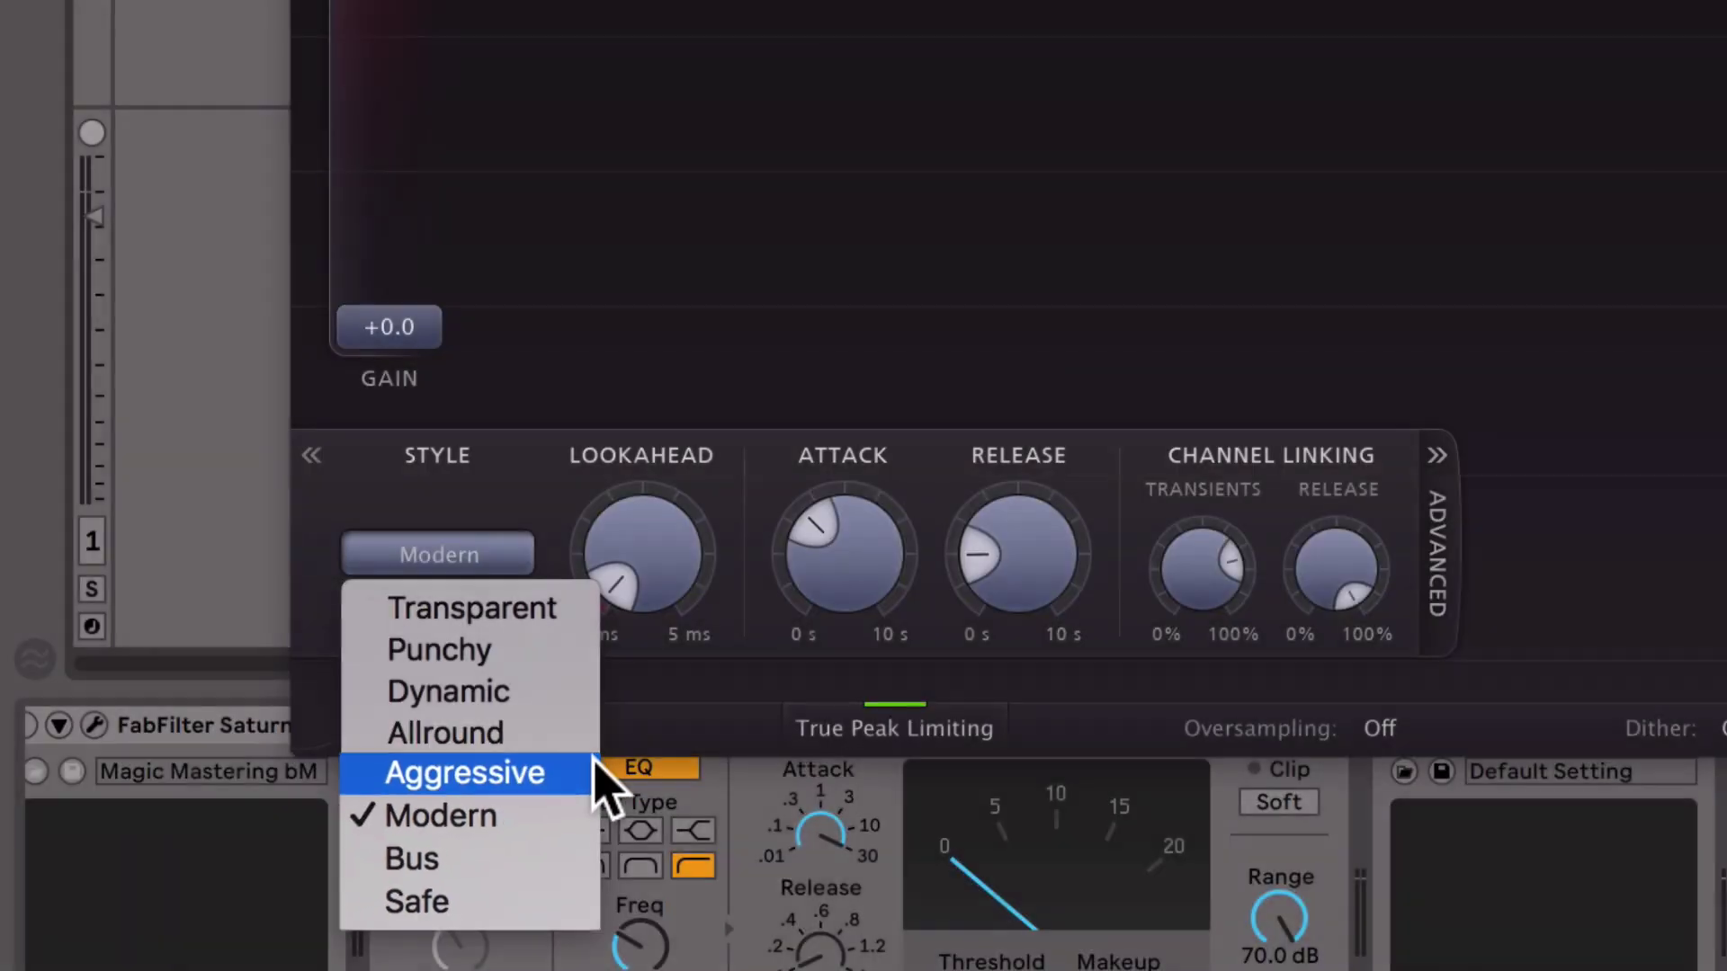
- Keep Modern style, enable 1:1 monitoring, raise input gain to +6.7 dB, and meter loudness
key("Escape")
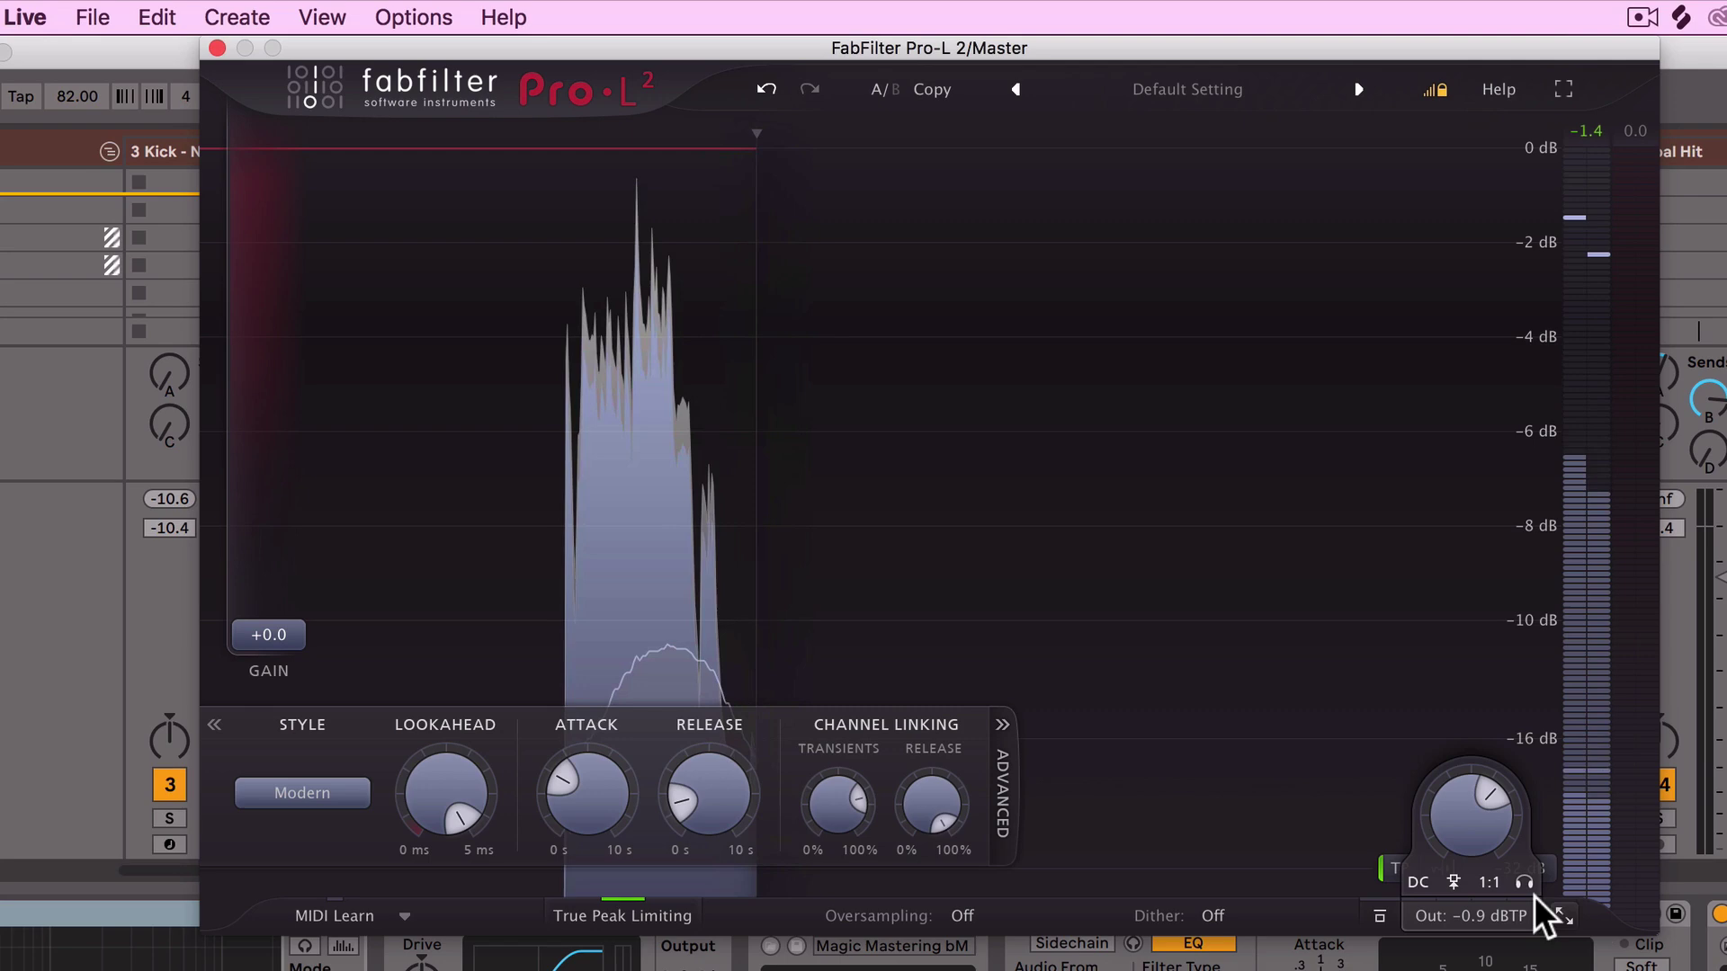
left_click(1488, 886)
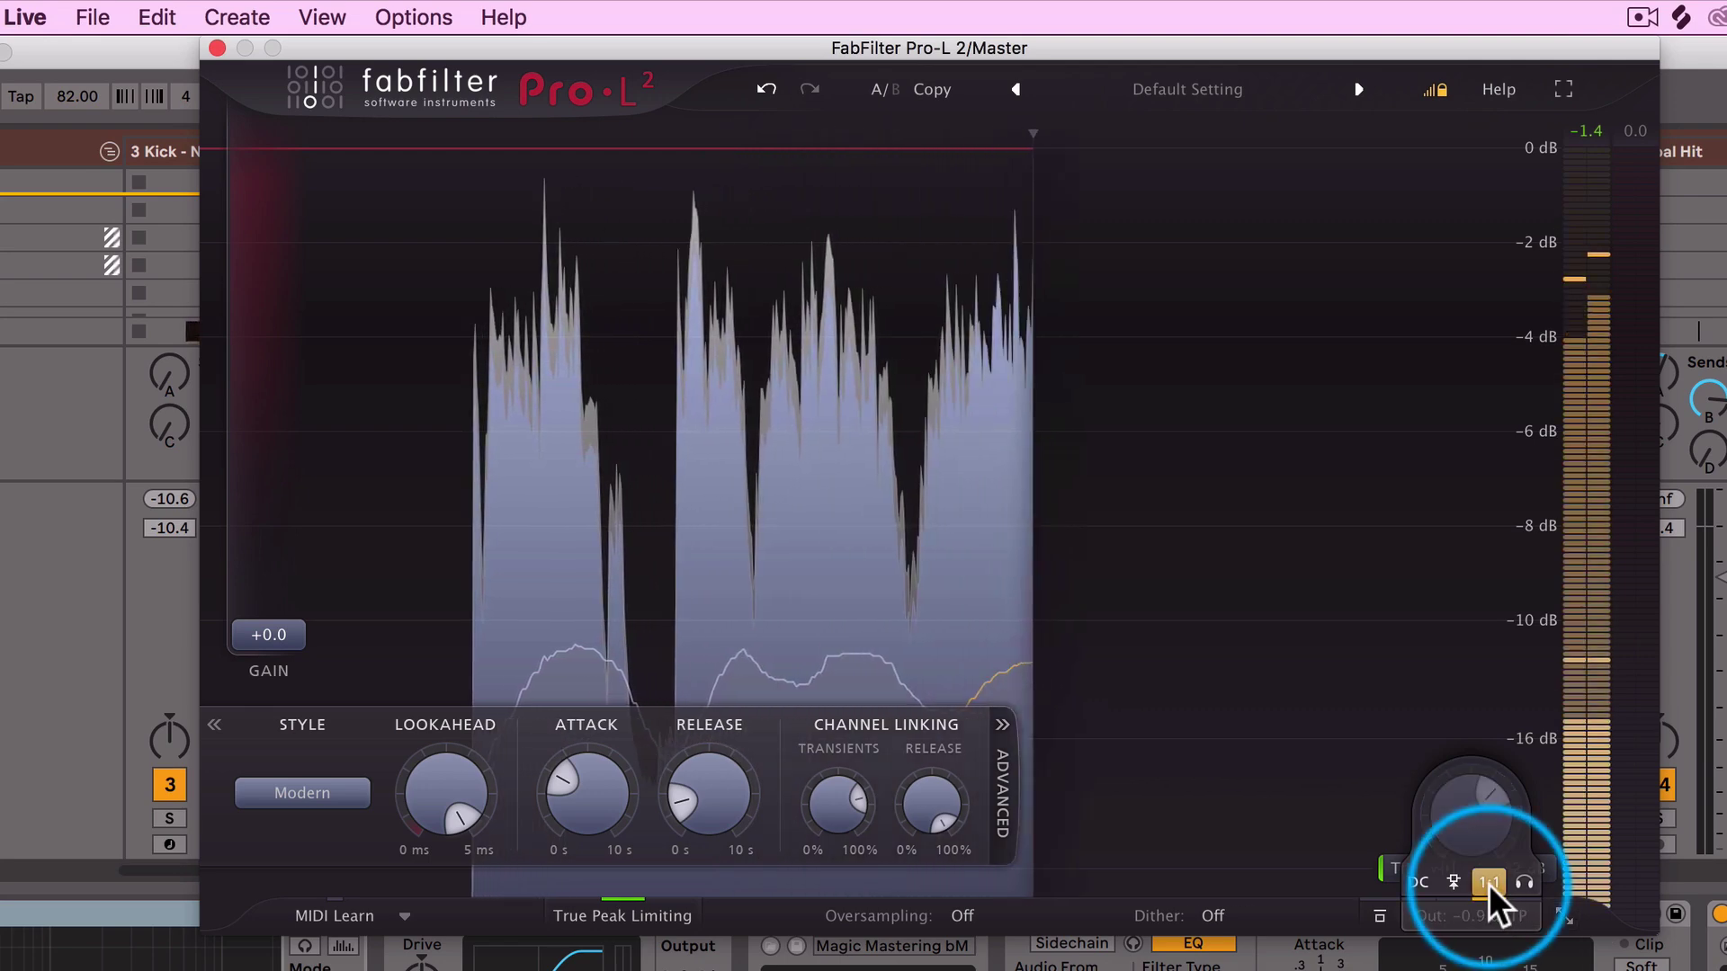
left_click_drag(286, 632, 309, 444)
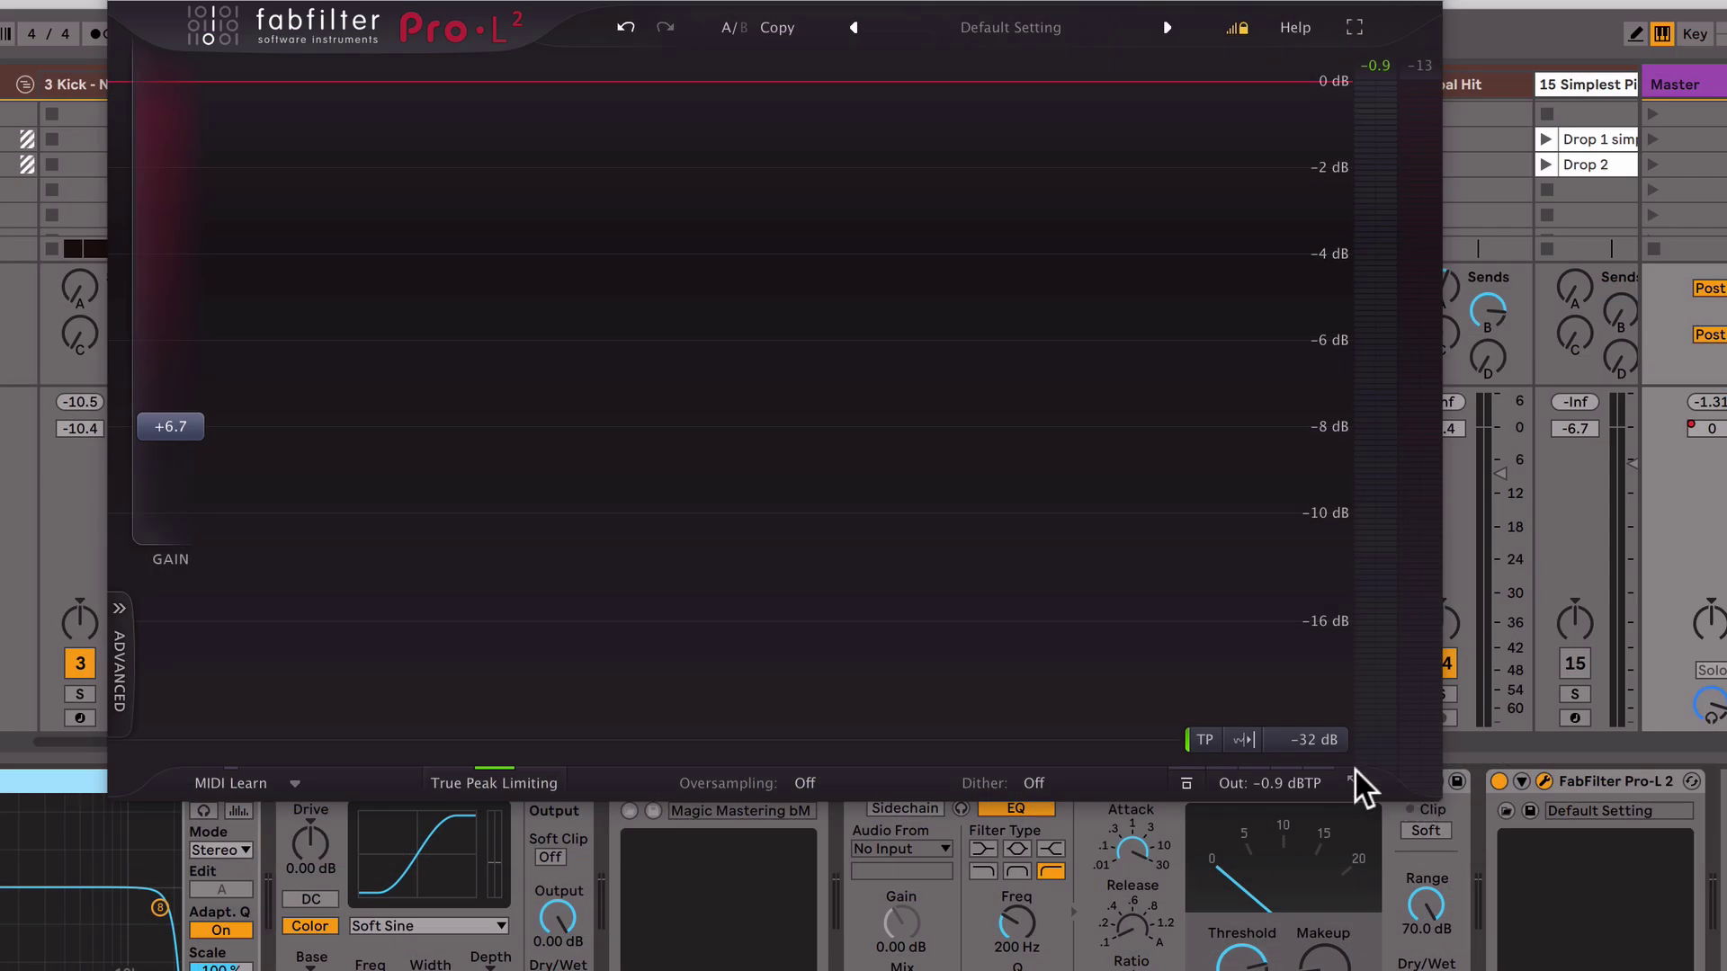
left_click(1322, 741)
left_click(1342, 931)
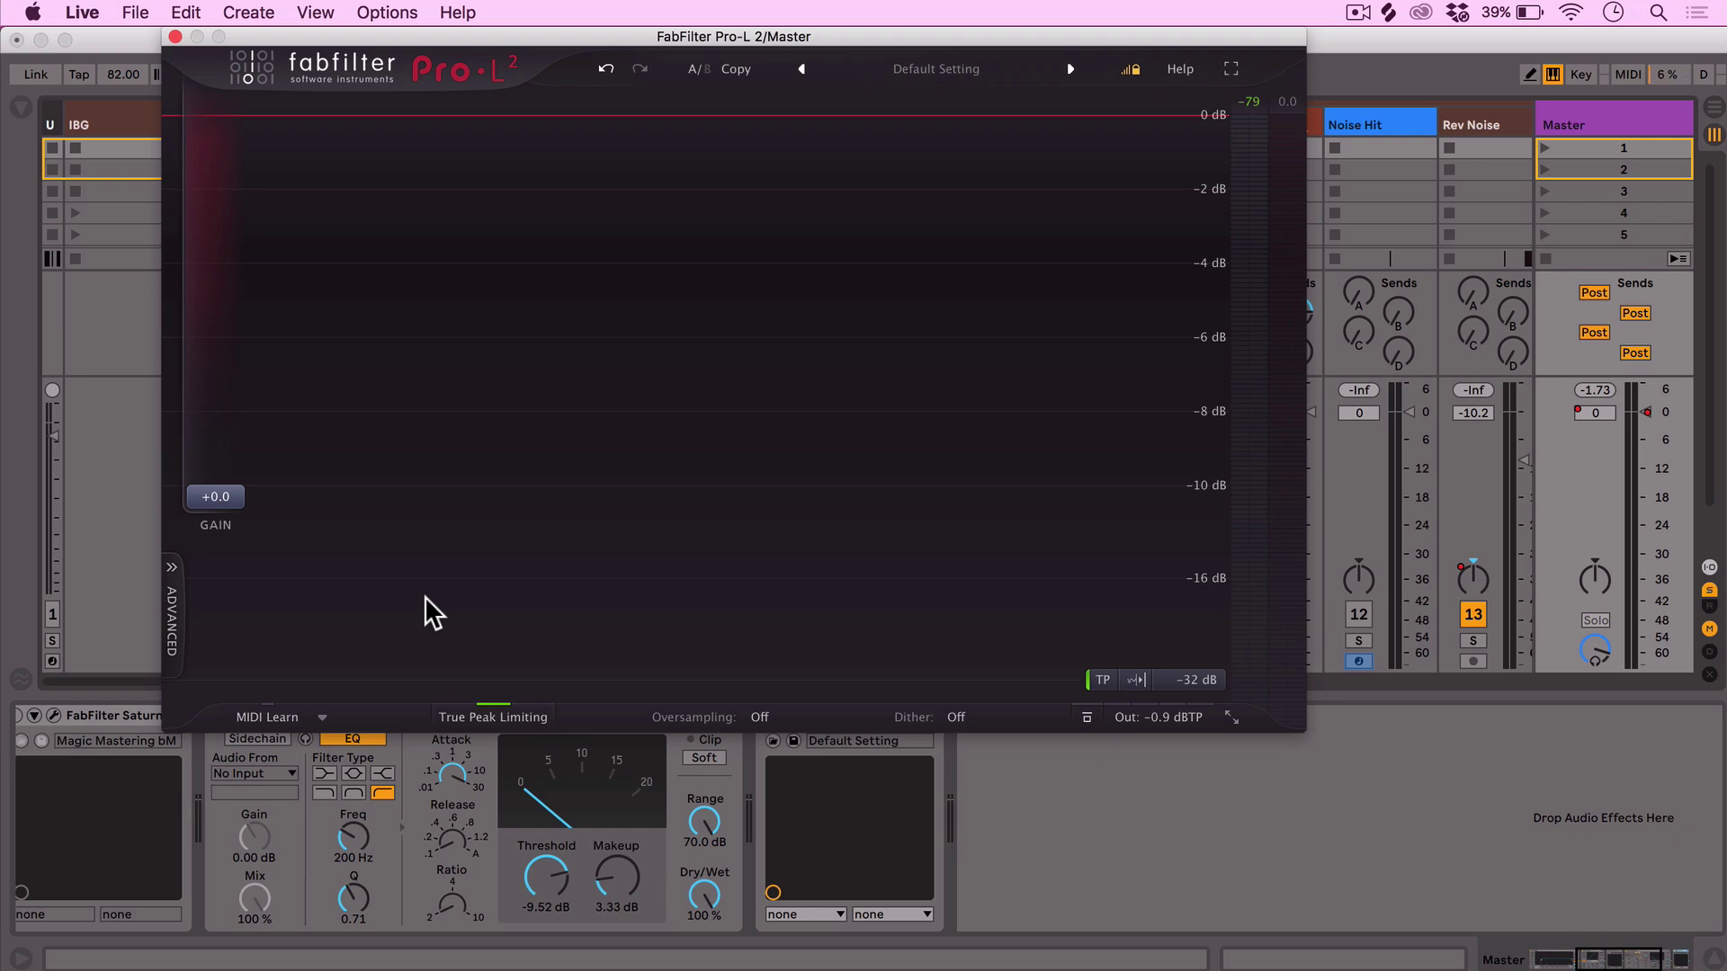
- Expand the Advanced settings and open the Style list with Modern checked
left_click(171, 617)
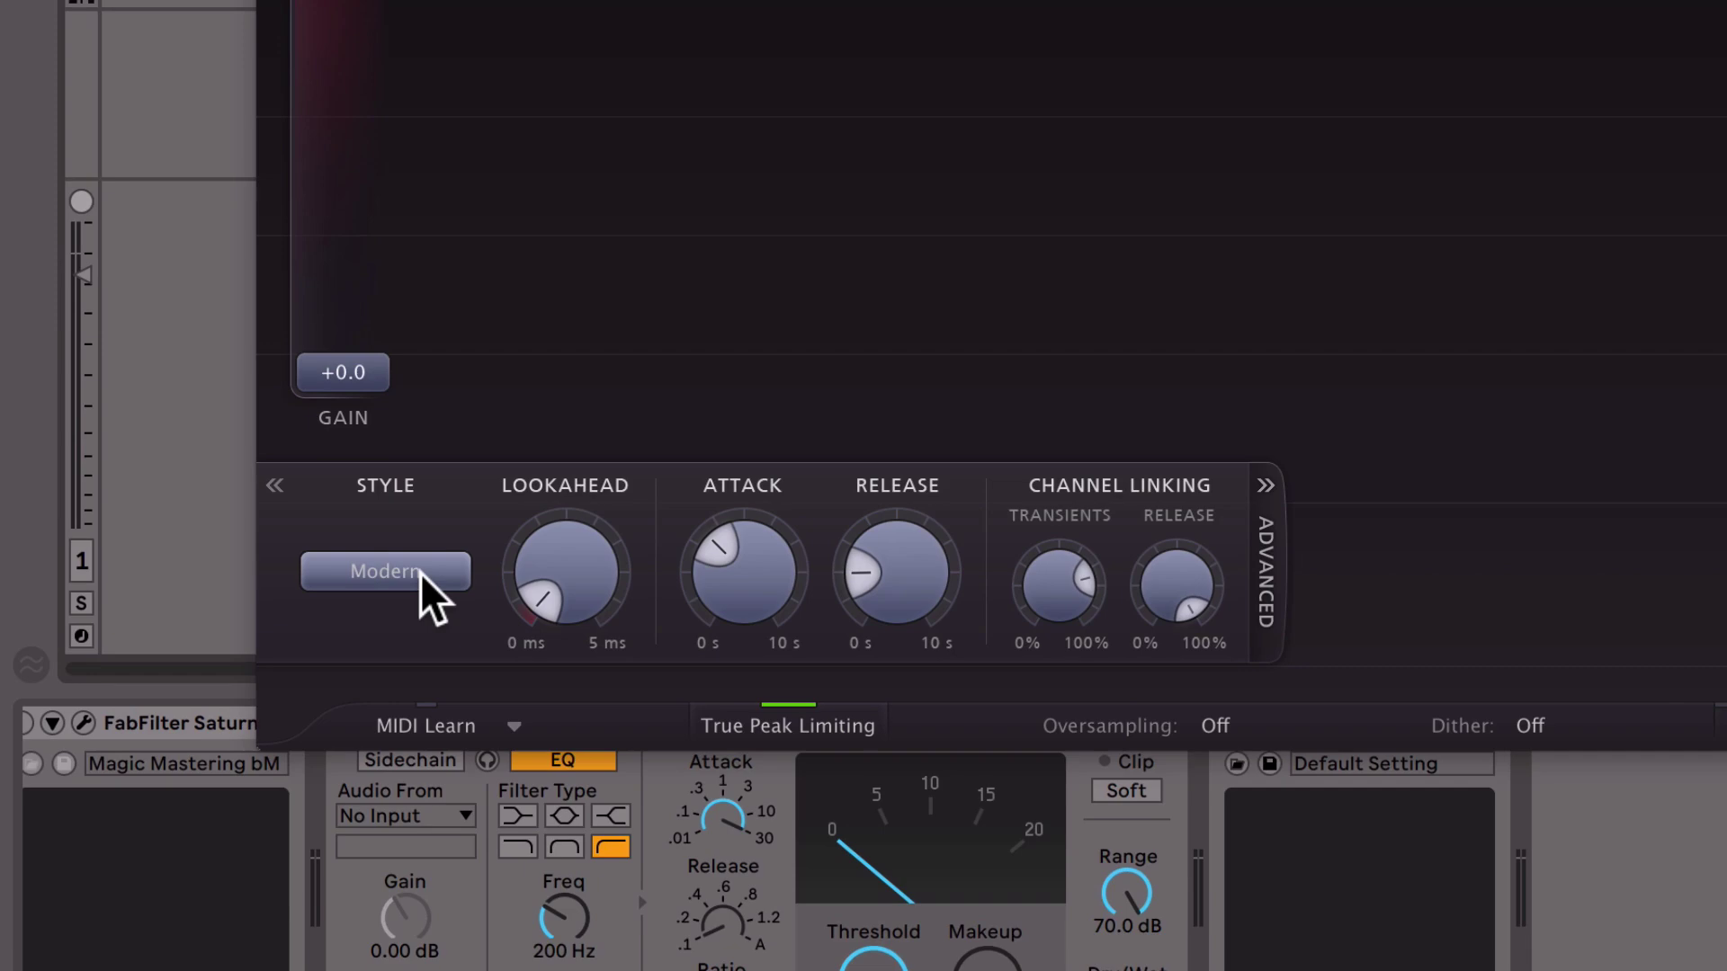
left_click(360, 593)
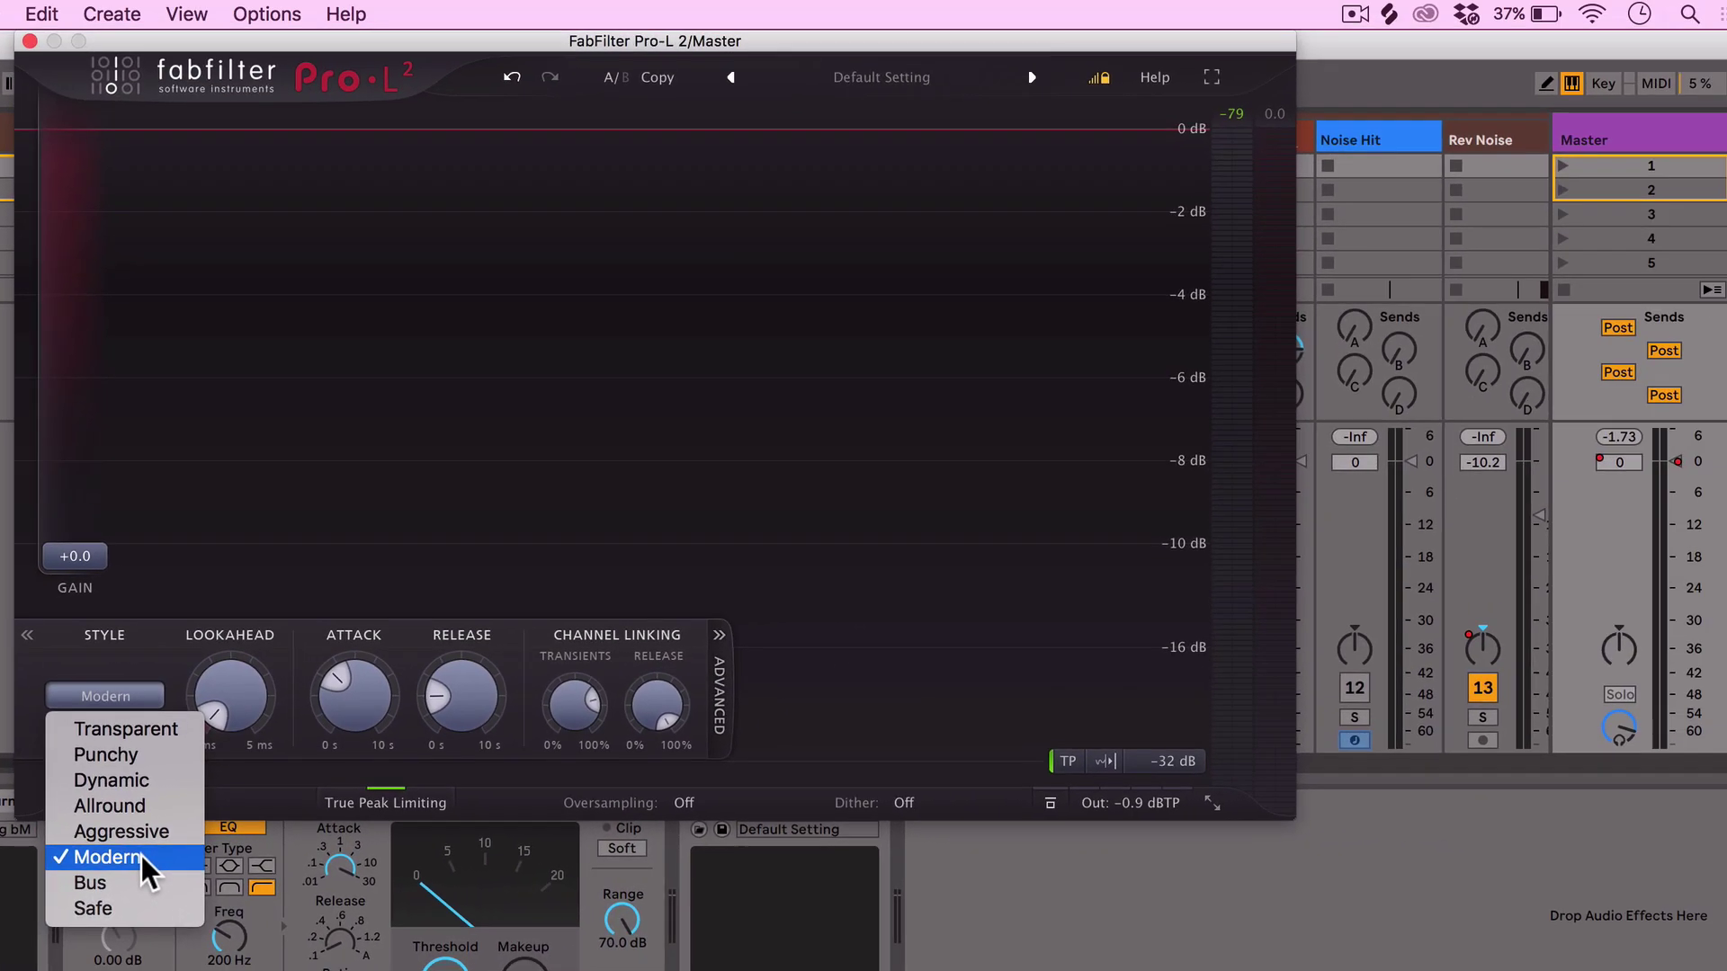
- Keep Modern, play the song, set input gain to +9.0 dB, then bypass to compare
left_click(279, 840)
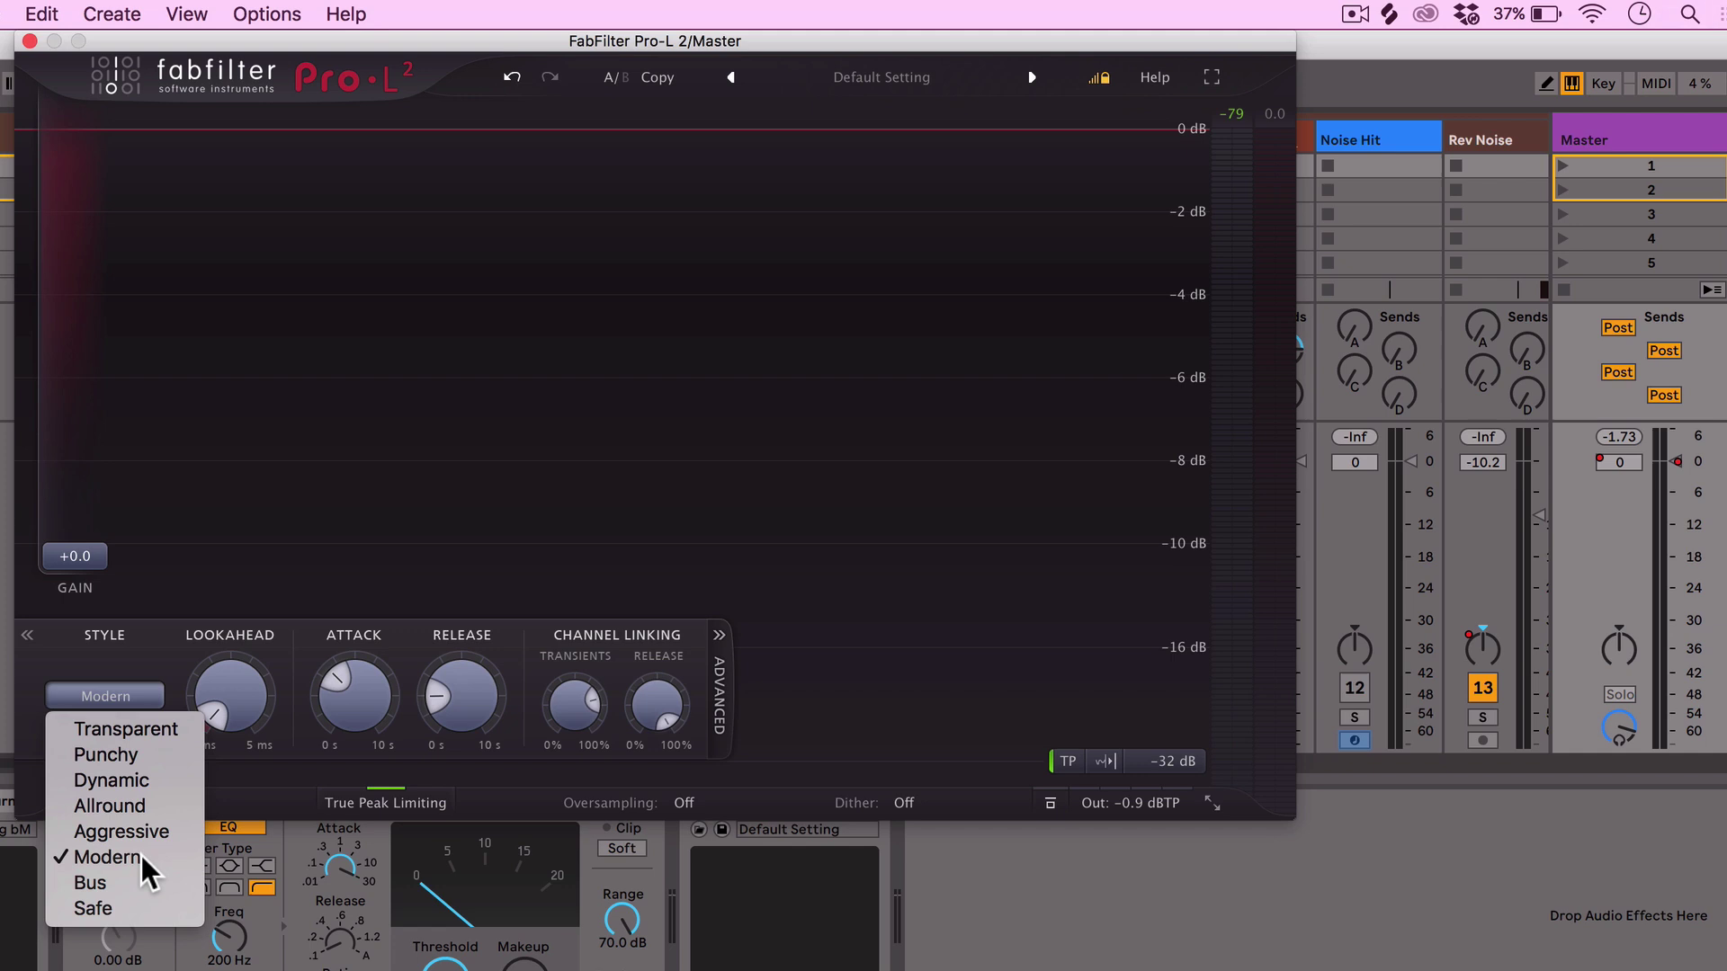
key("space")
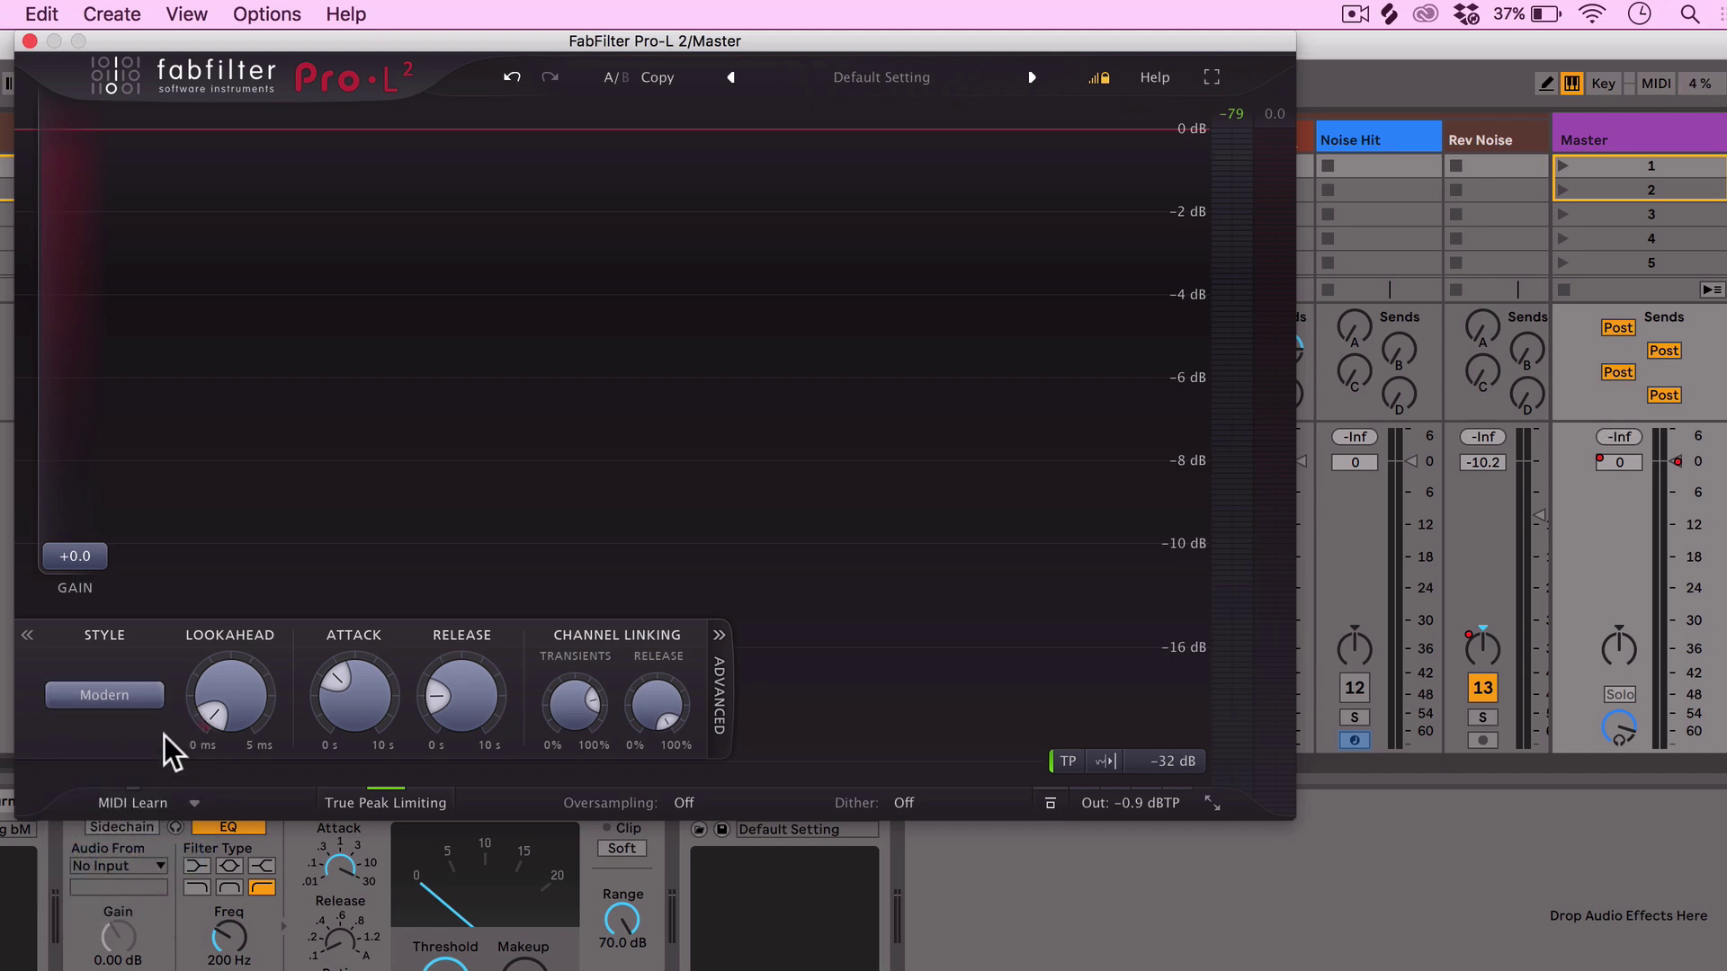
left_click_drag(94, 558, 99, 410)
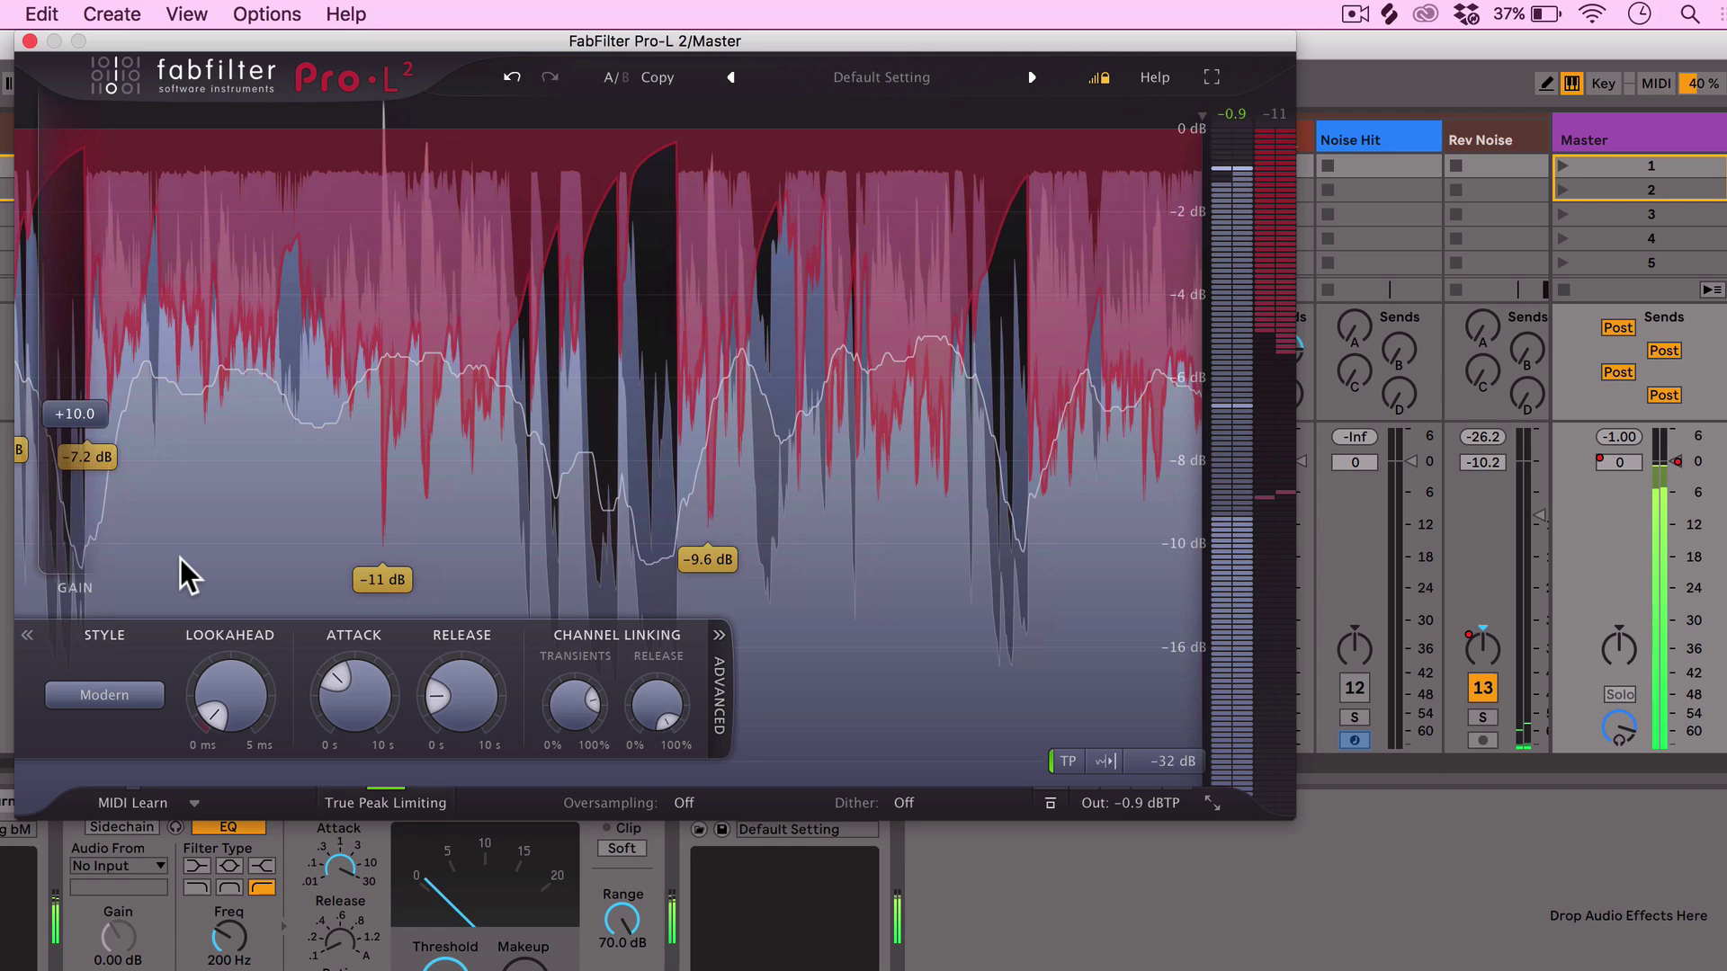
mouse_move(96, 418)
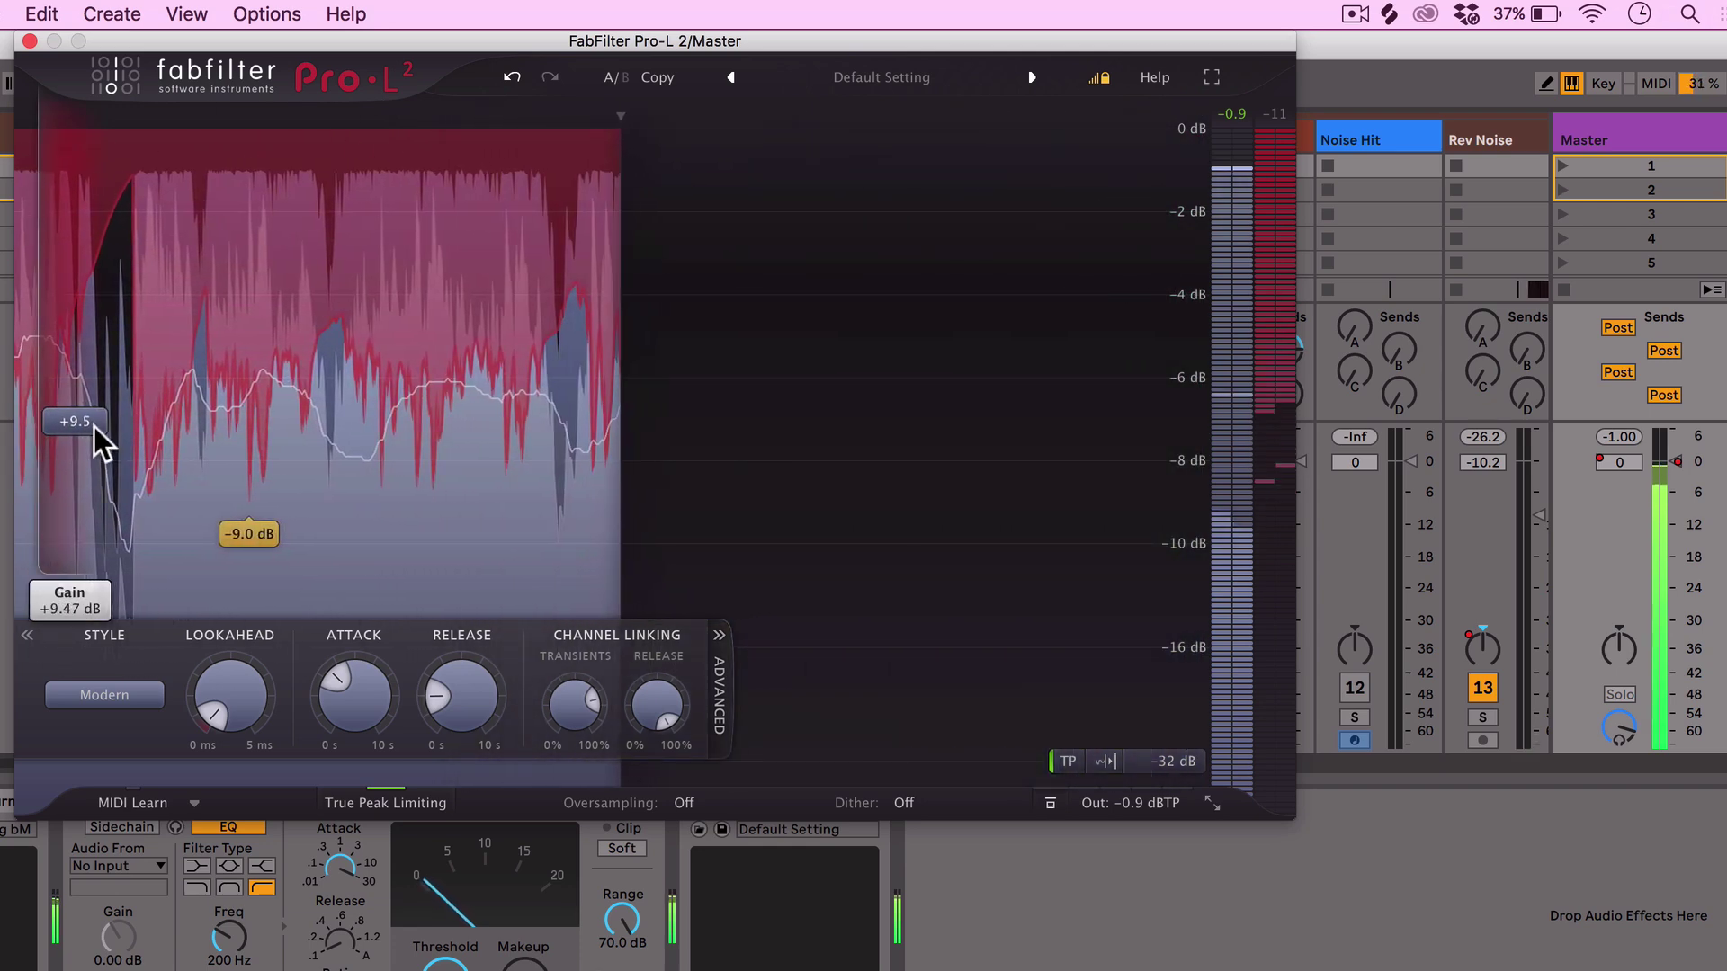
left_click_drag(93, 426, 94, 434)
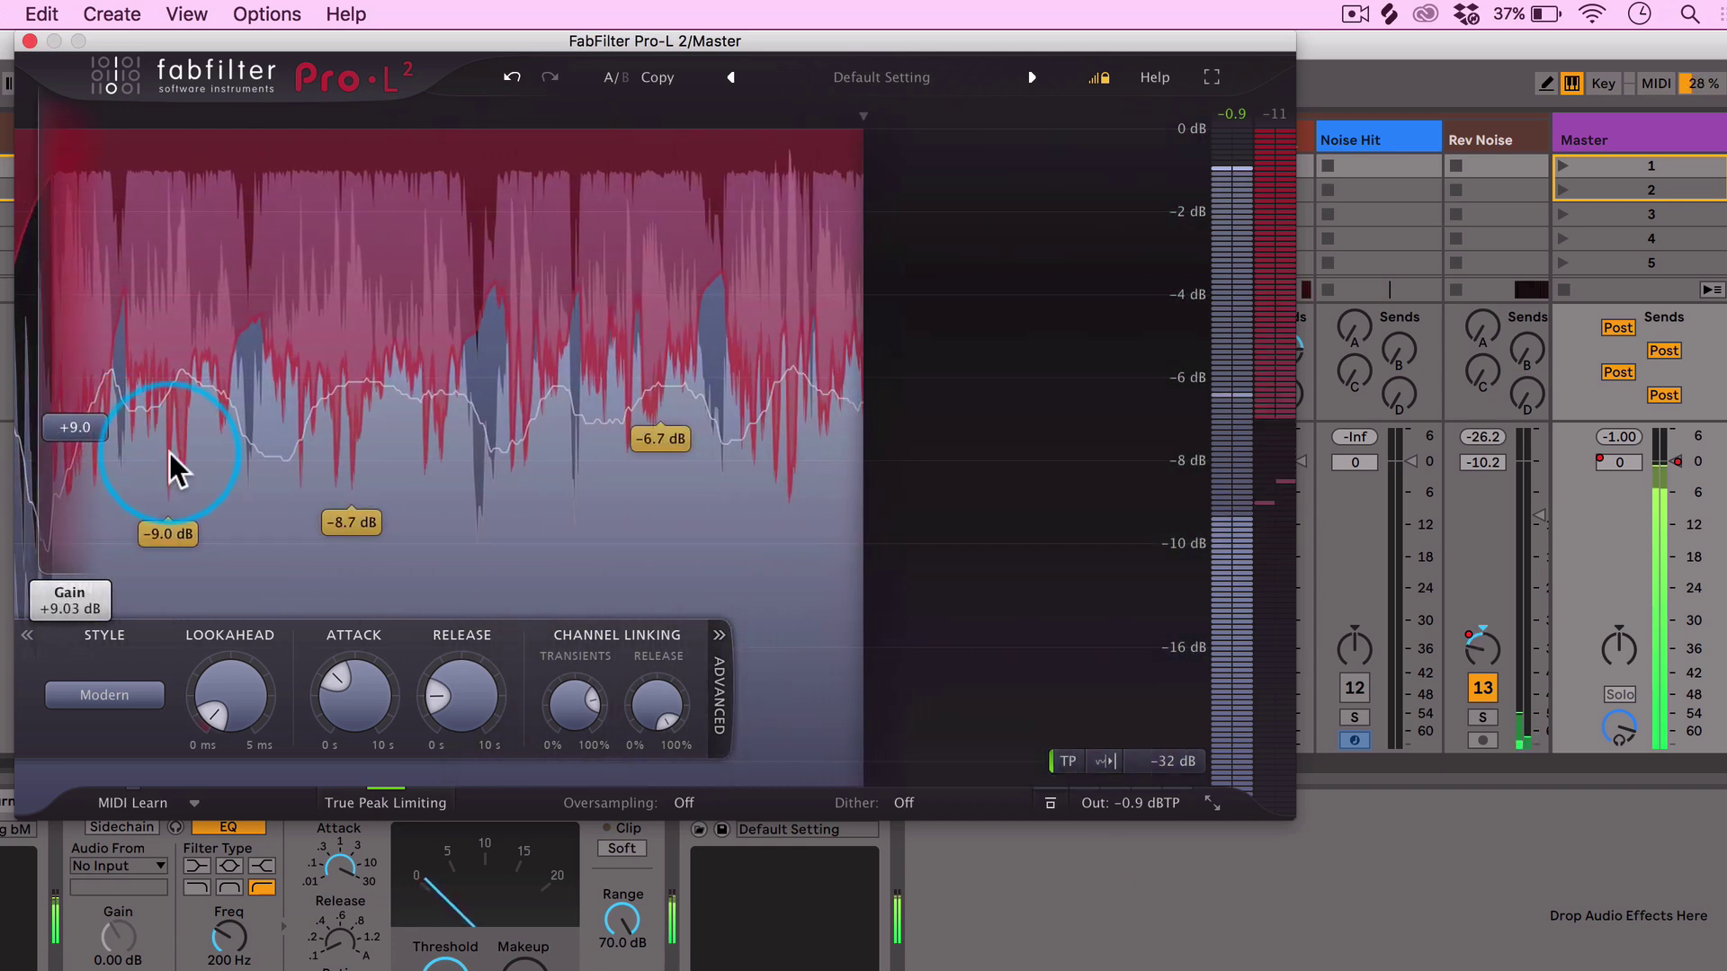
left_click(1051, 804)
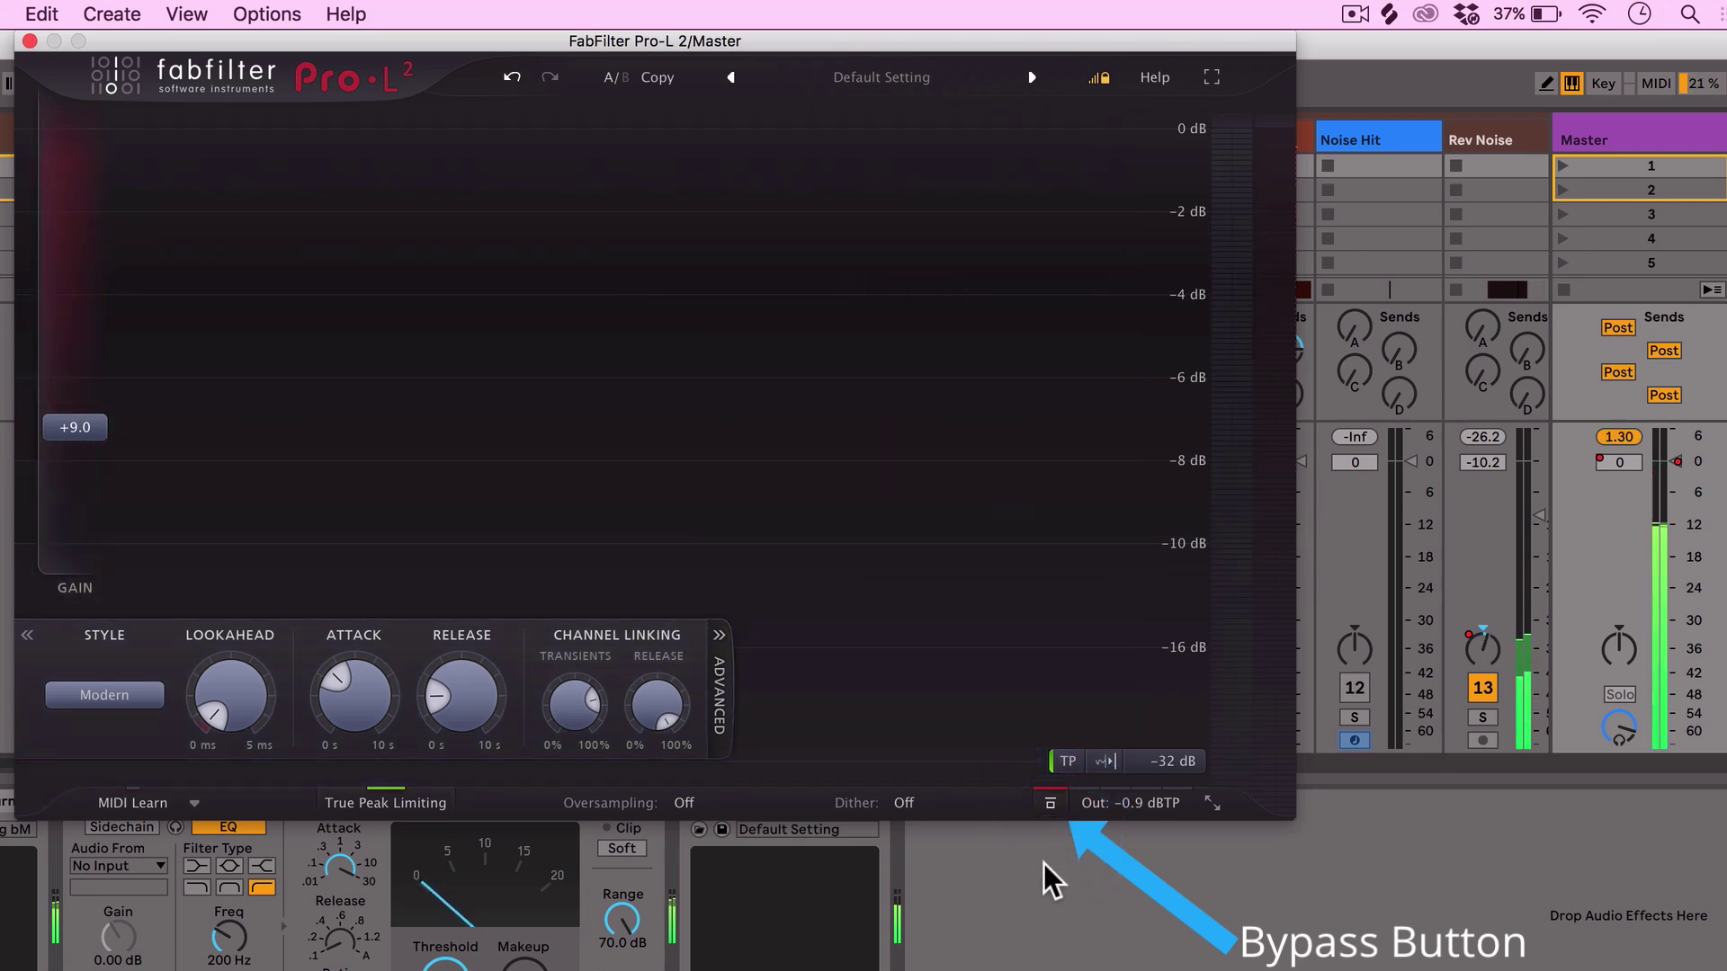
- Re-enable the limiter, lower input gain to +8.0 dB, and switch off audition
left_click(1050, 804)
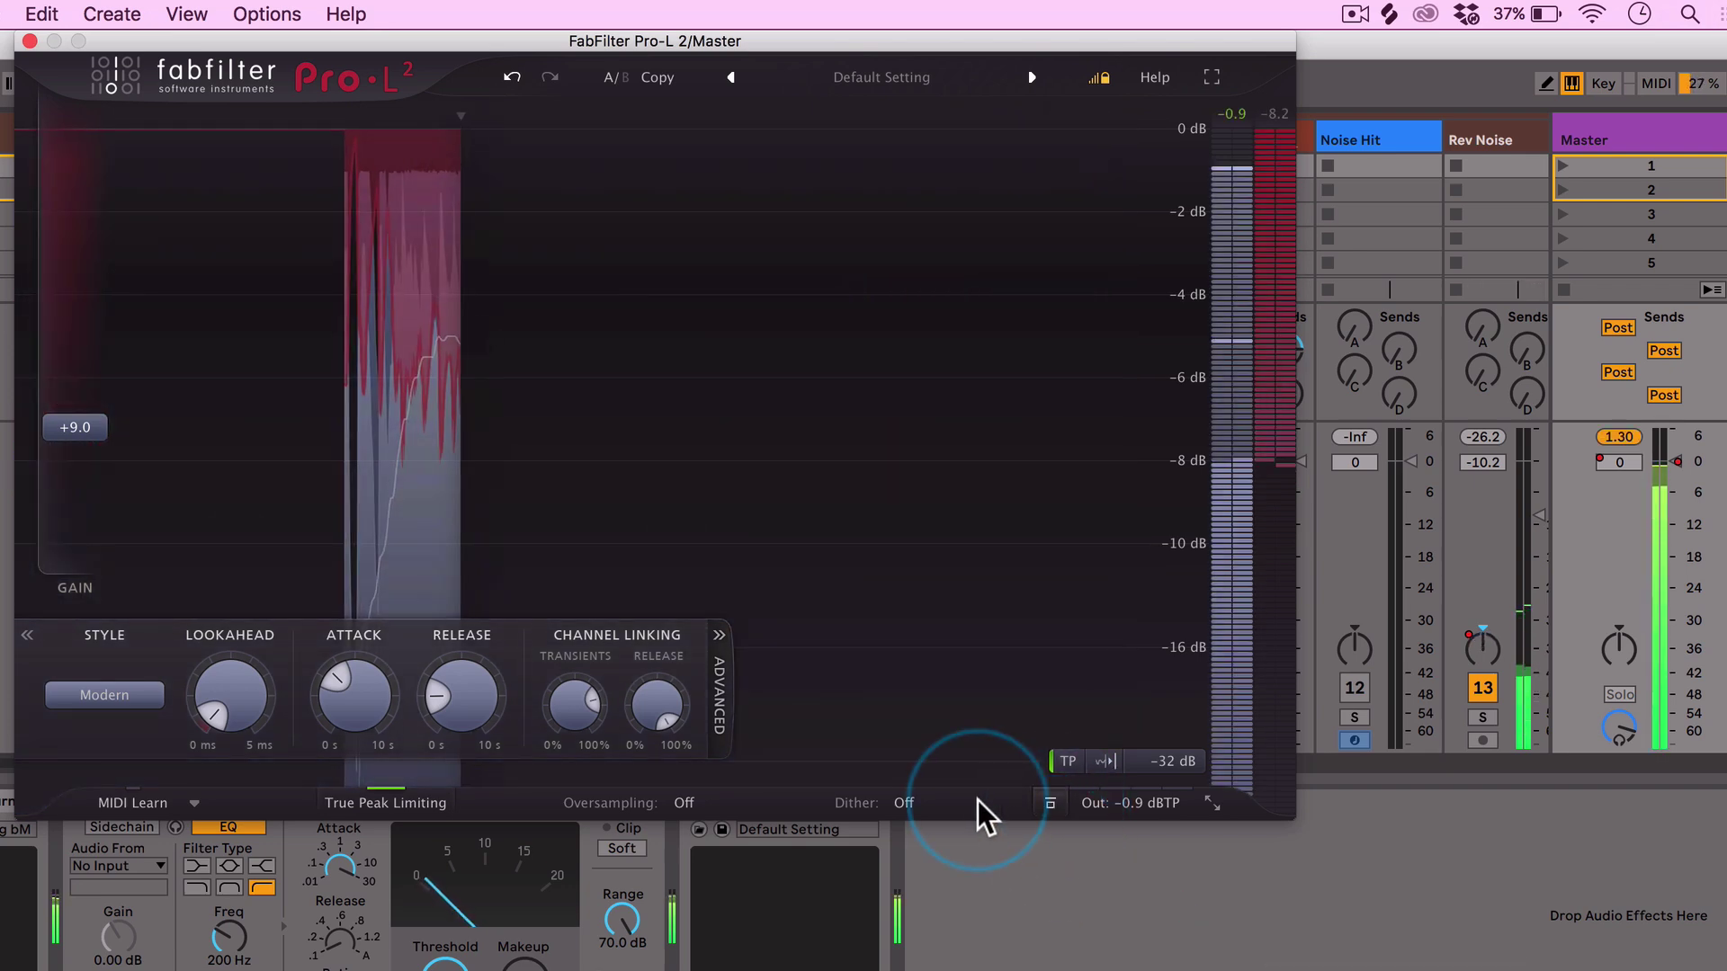
mouse_move(1141, 803)
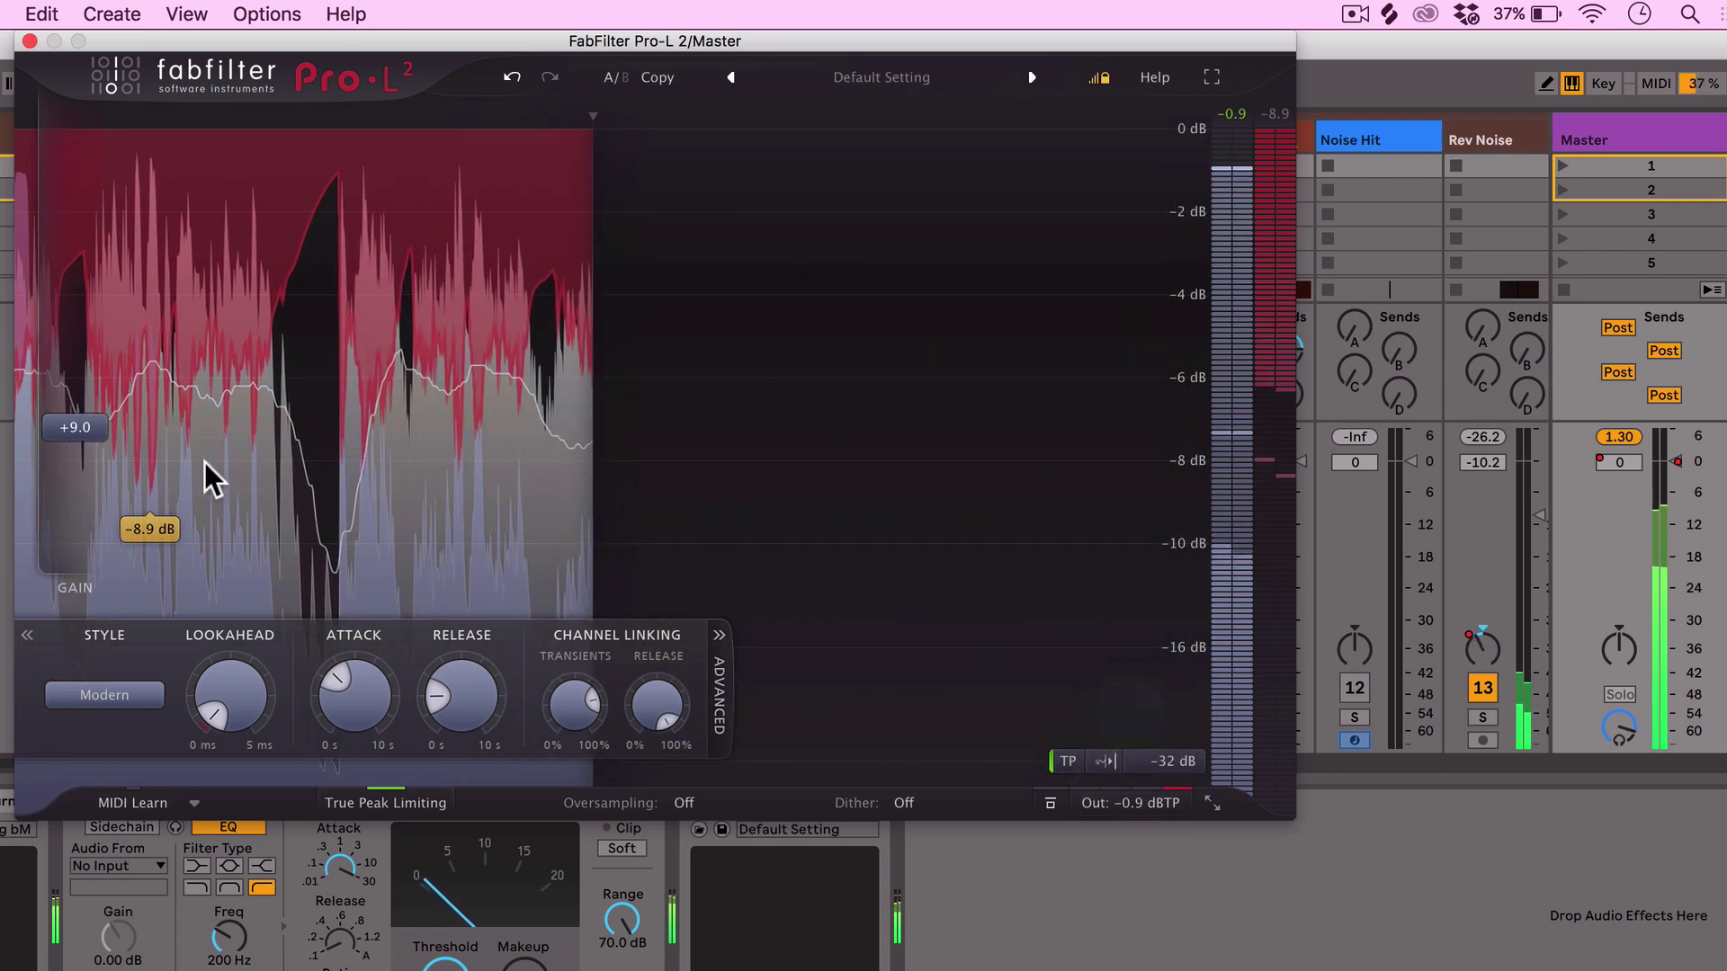
left_click_drag(97, 436, 99, 464)
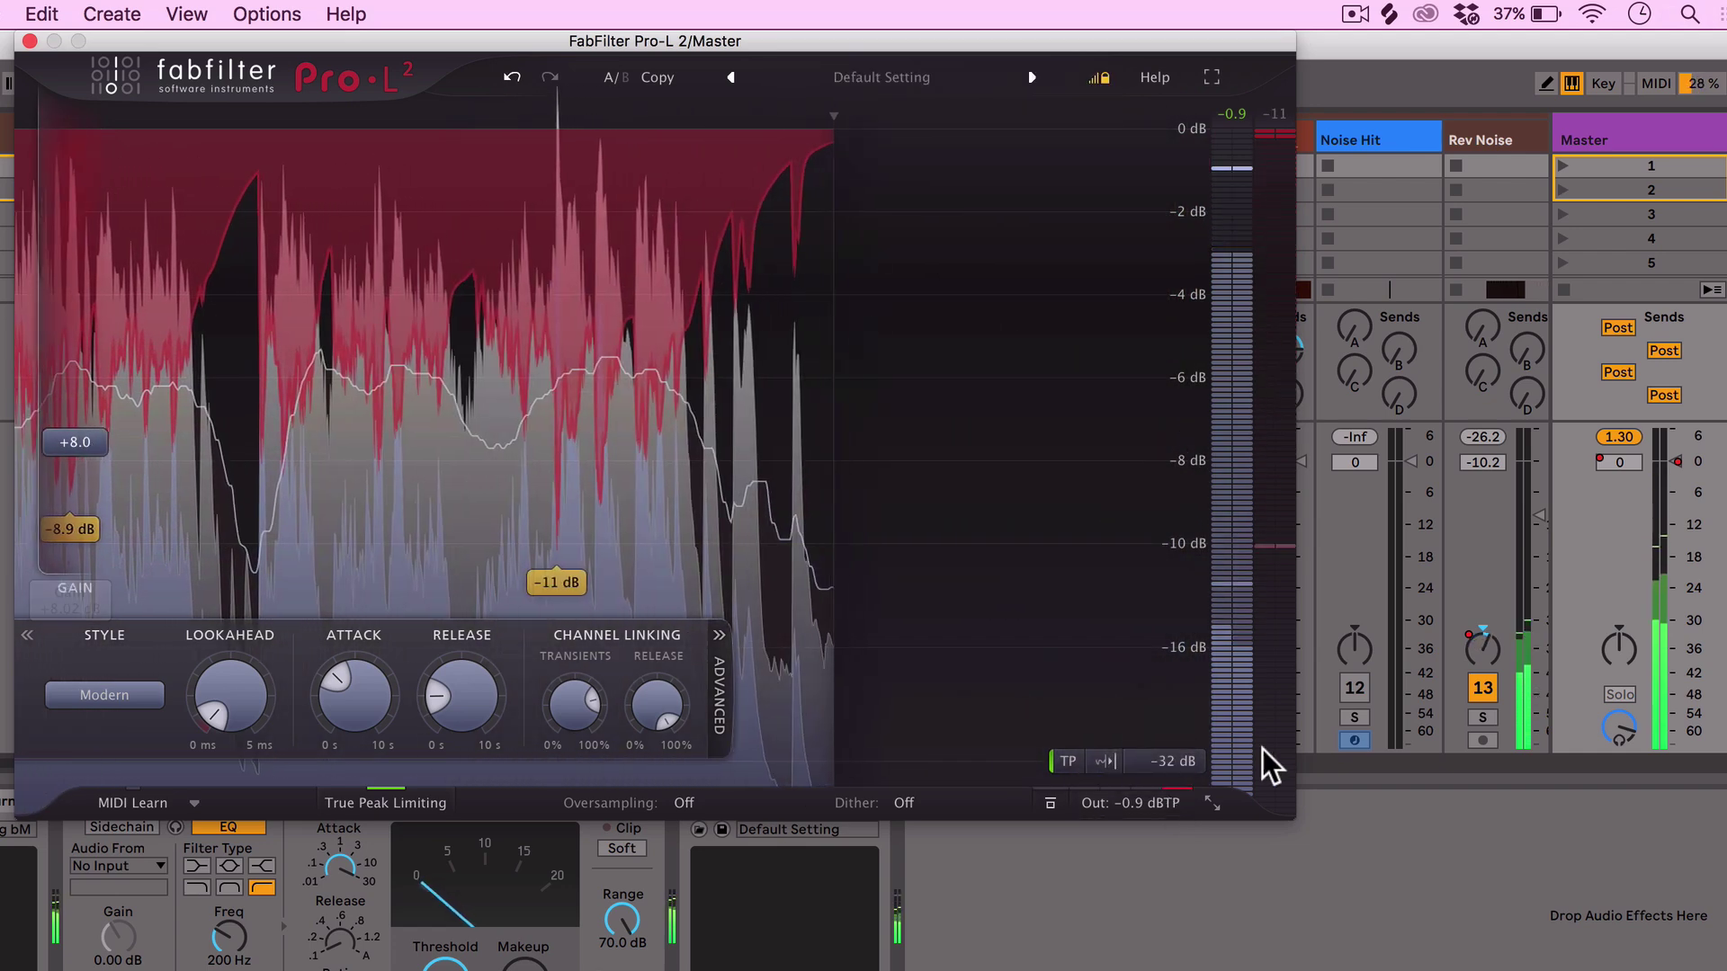
mouse_move(1173, 811)
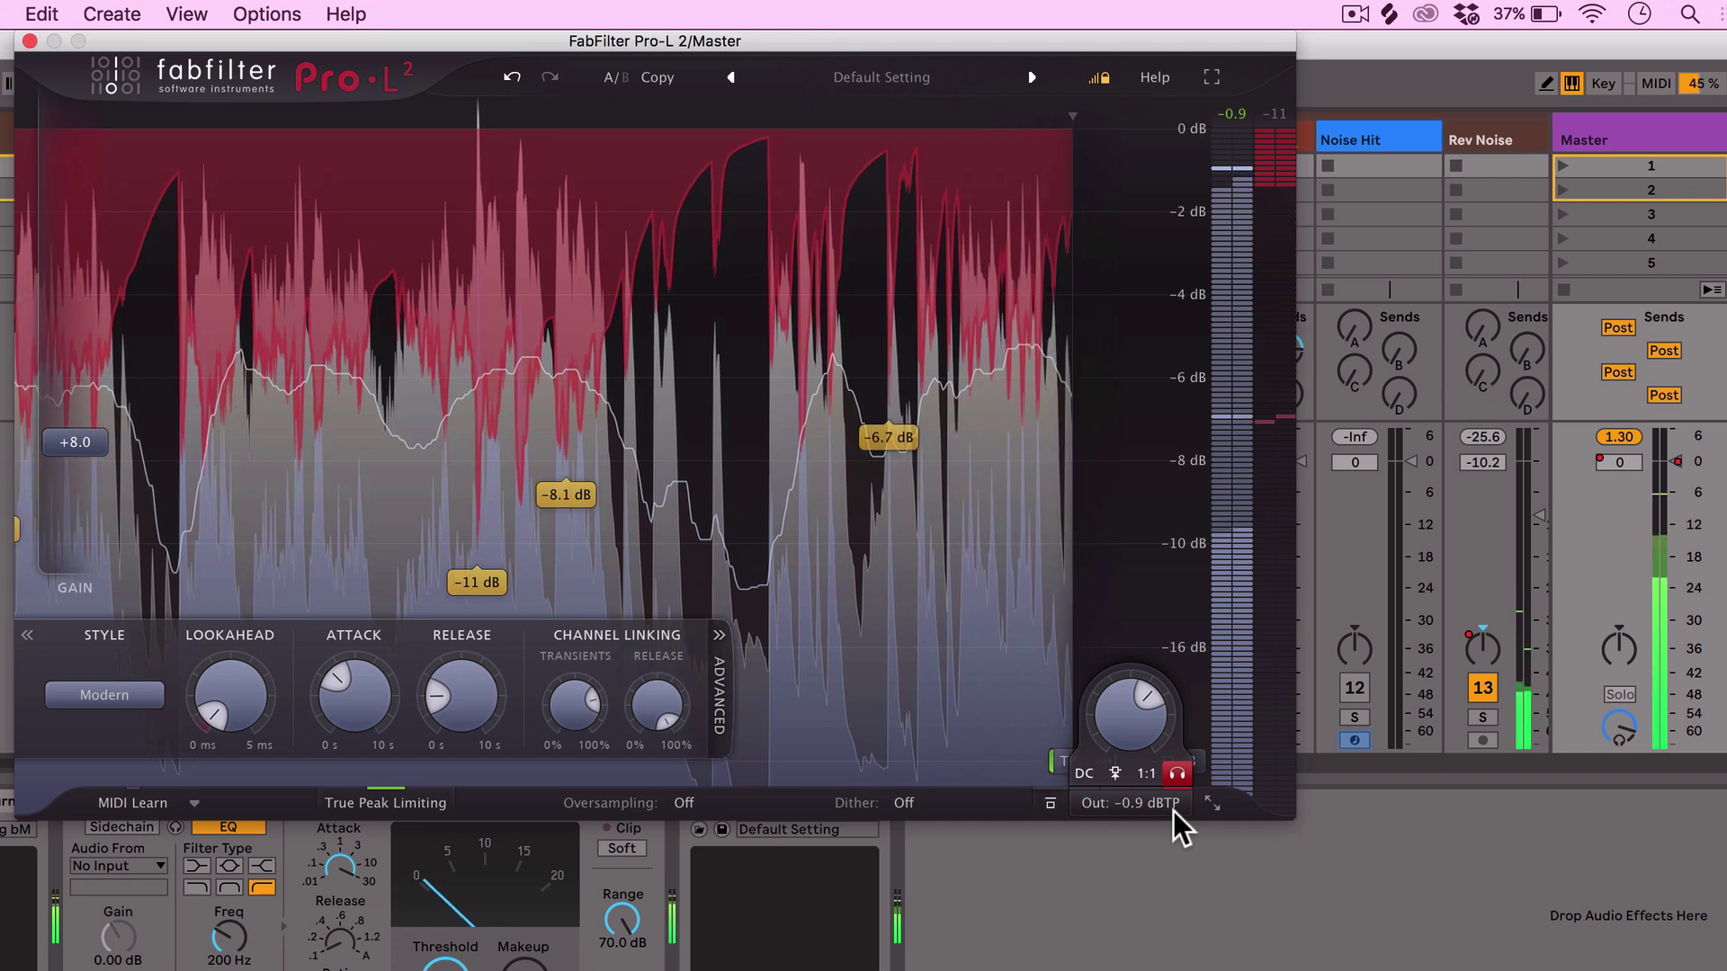
left_click(1177, 774)
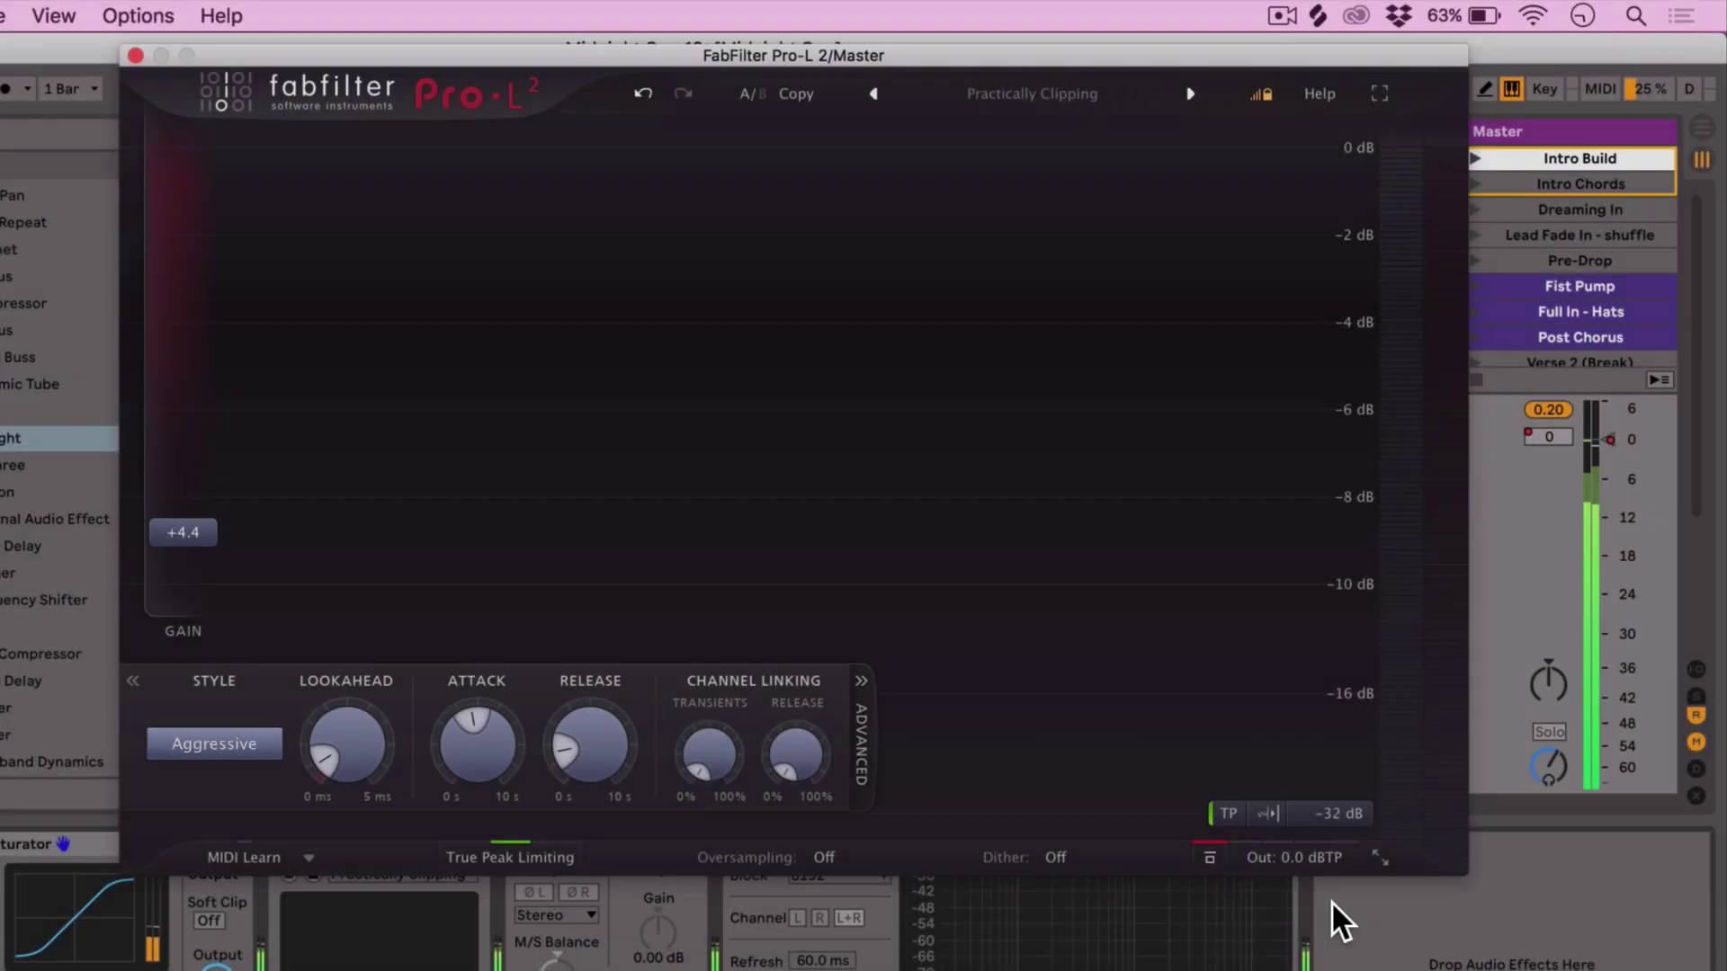
- Un-bypass the limiter, raise input gain to +5.0 dB, and show the output level settings
left_click(1211, 860)
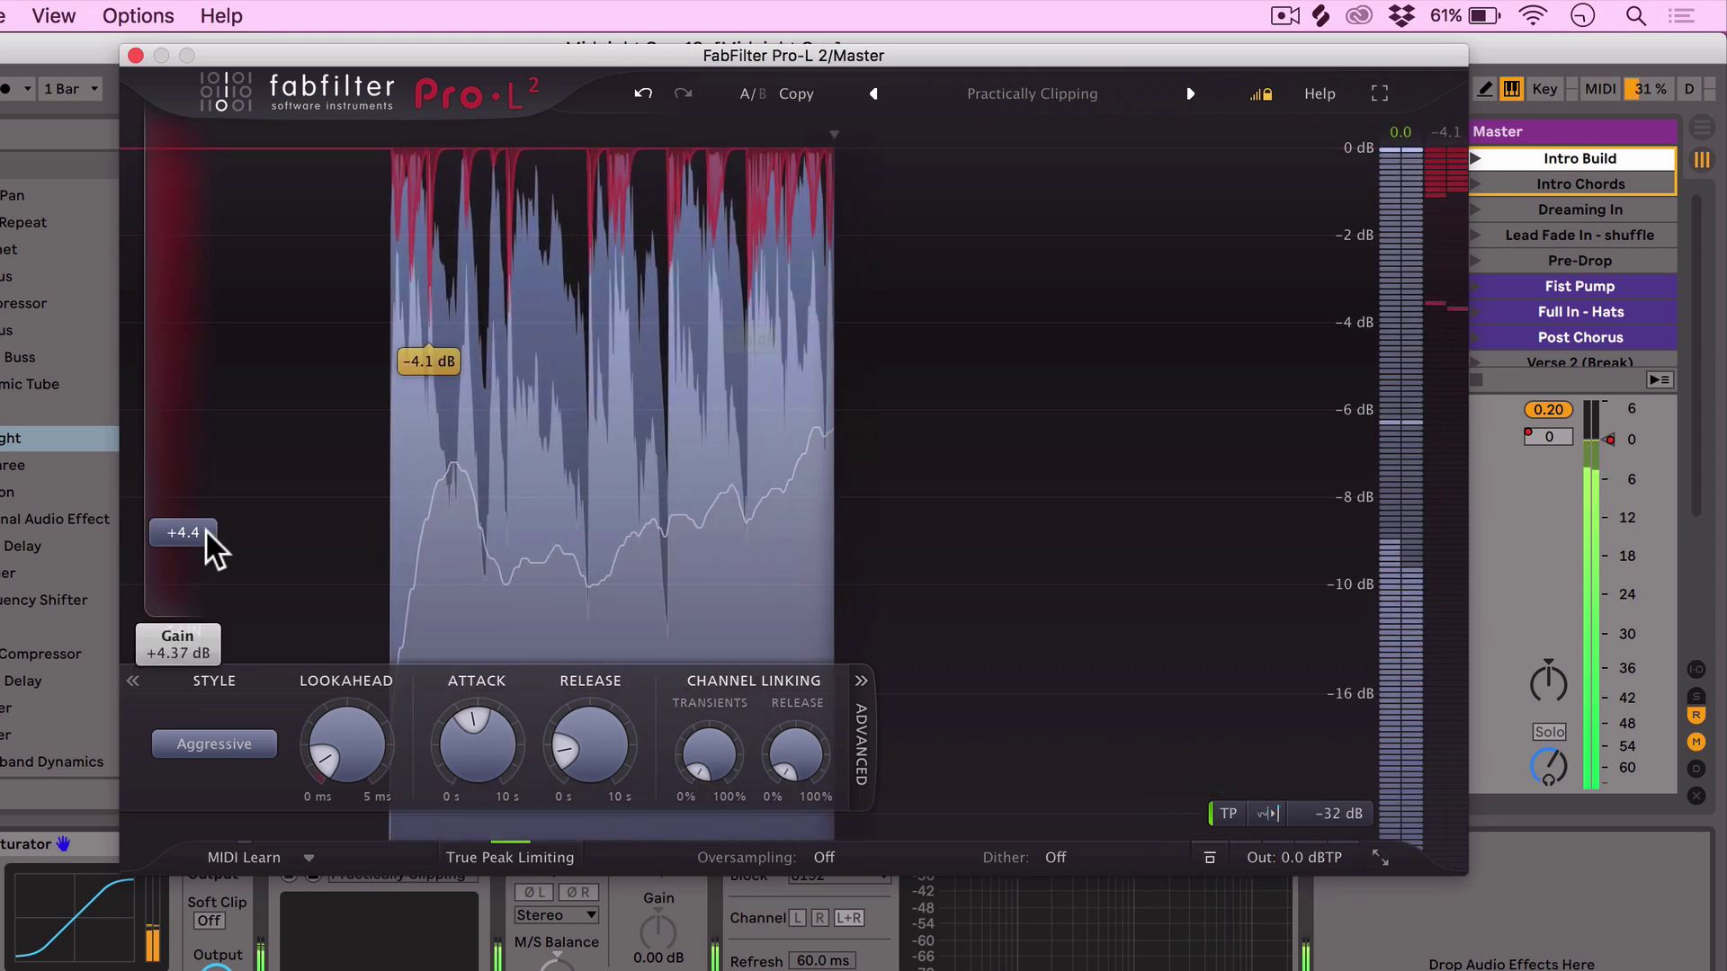
left_click_drag(205, 548, 211, 526)
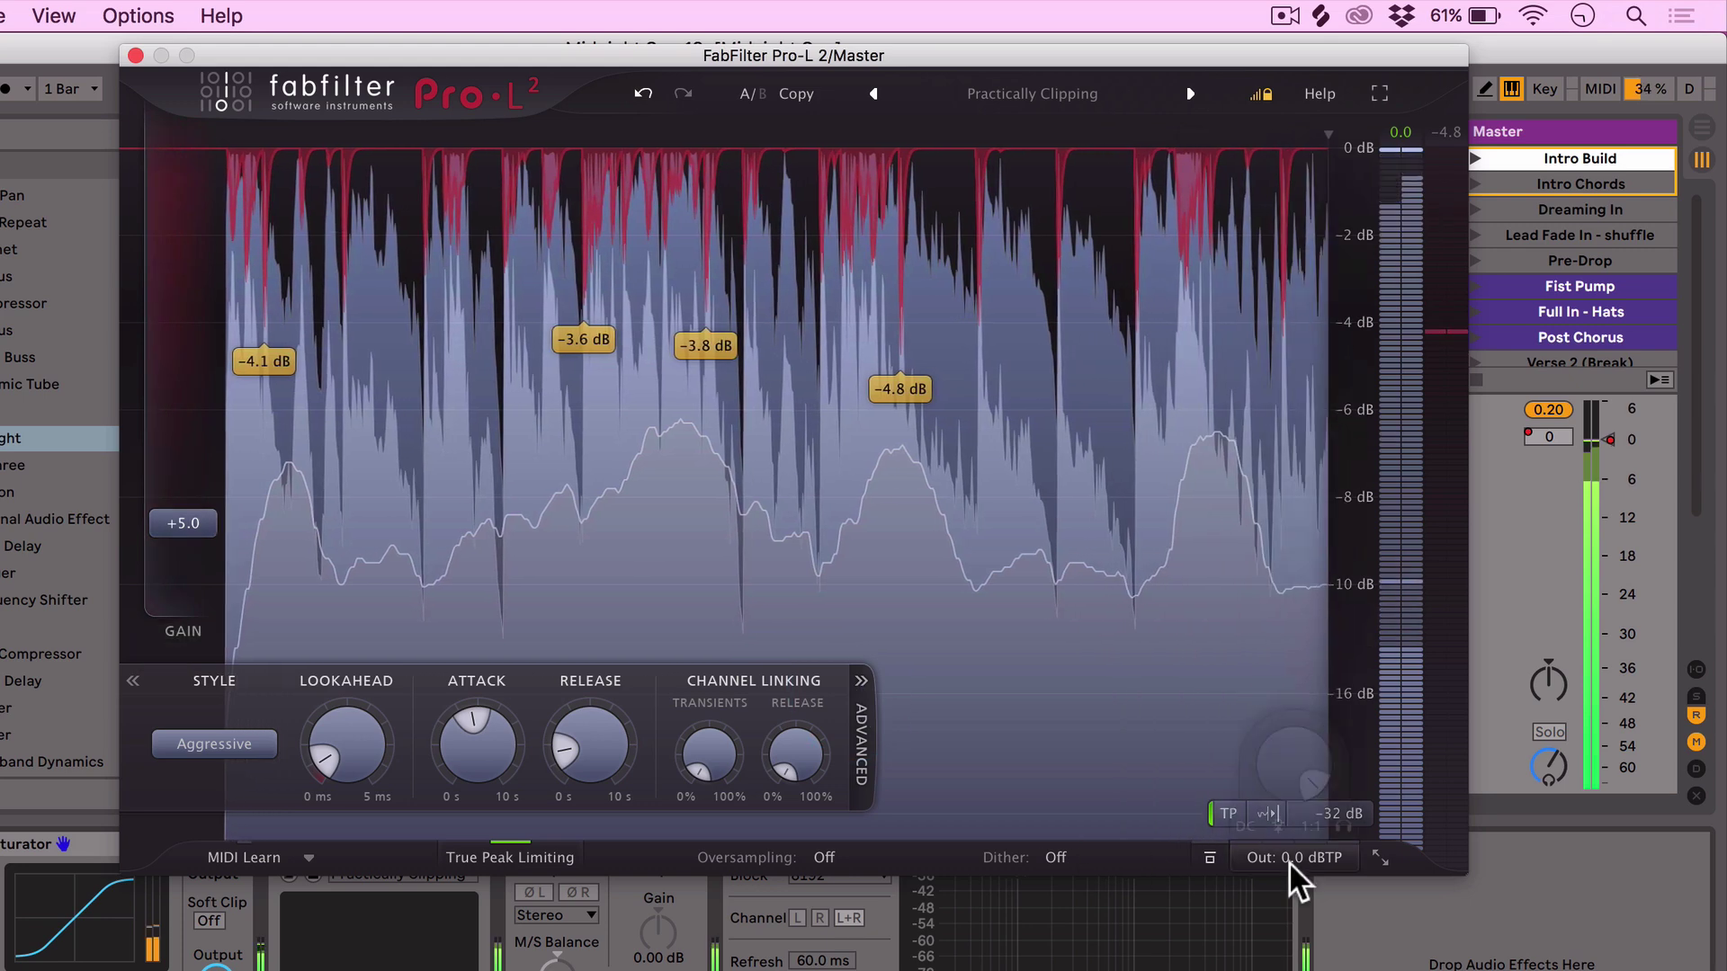
left_click(1295, 859)
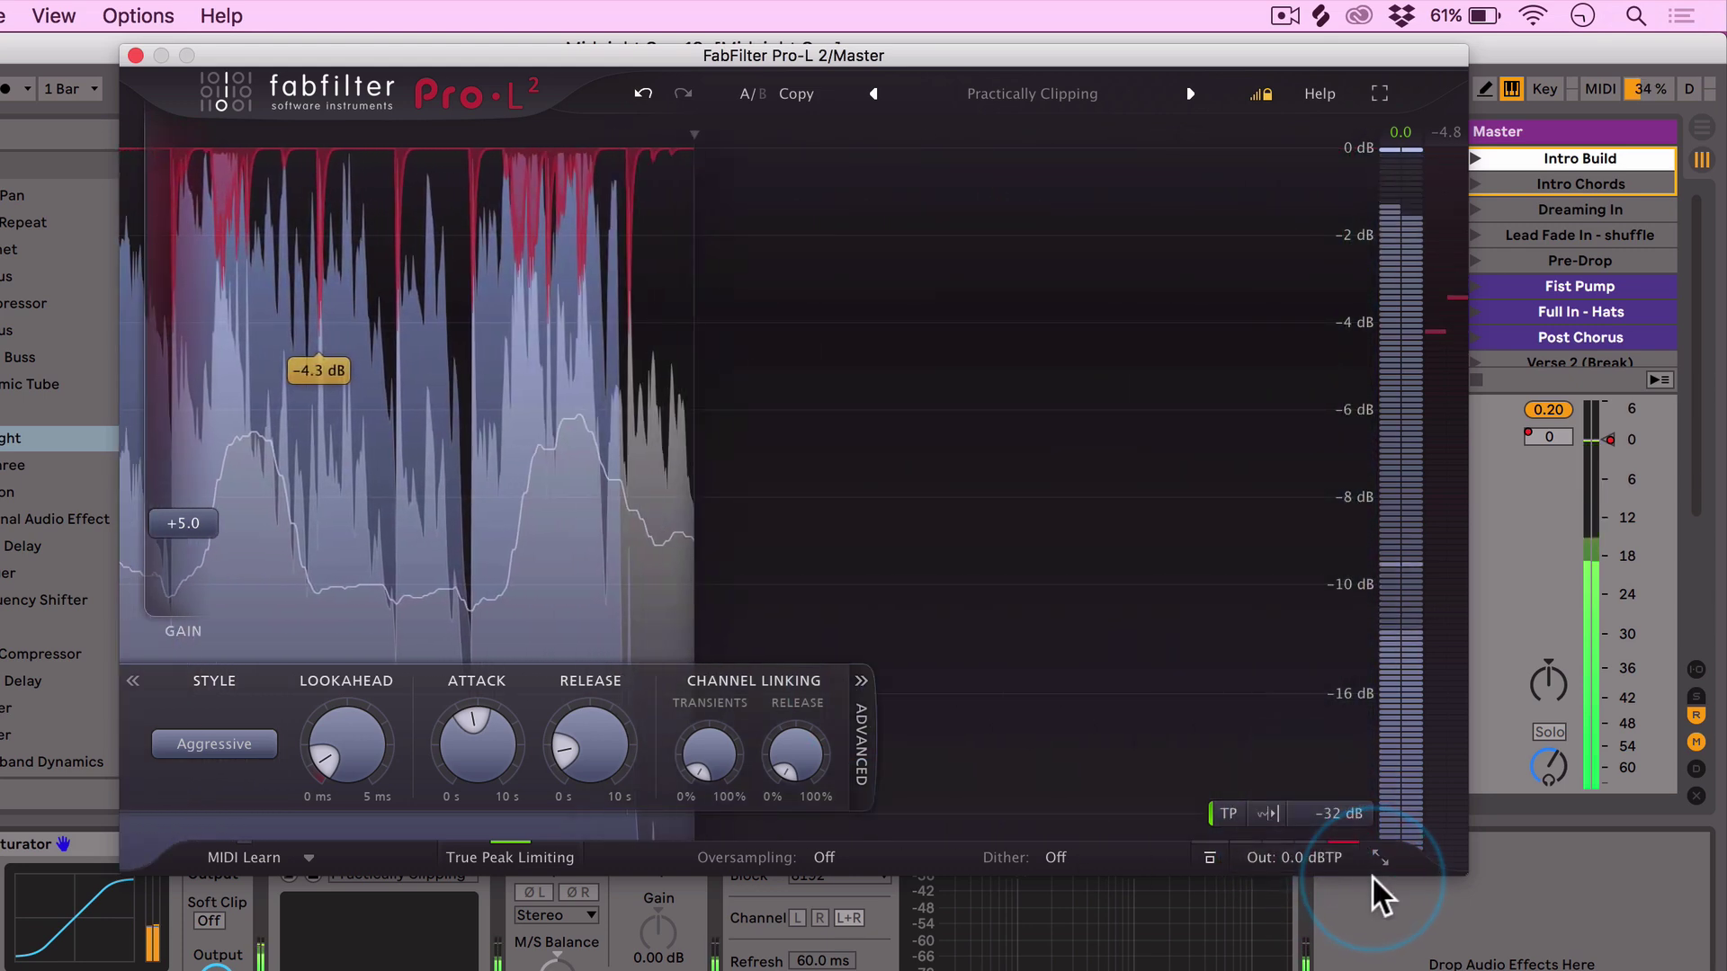
mouse_move(1338, 851)
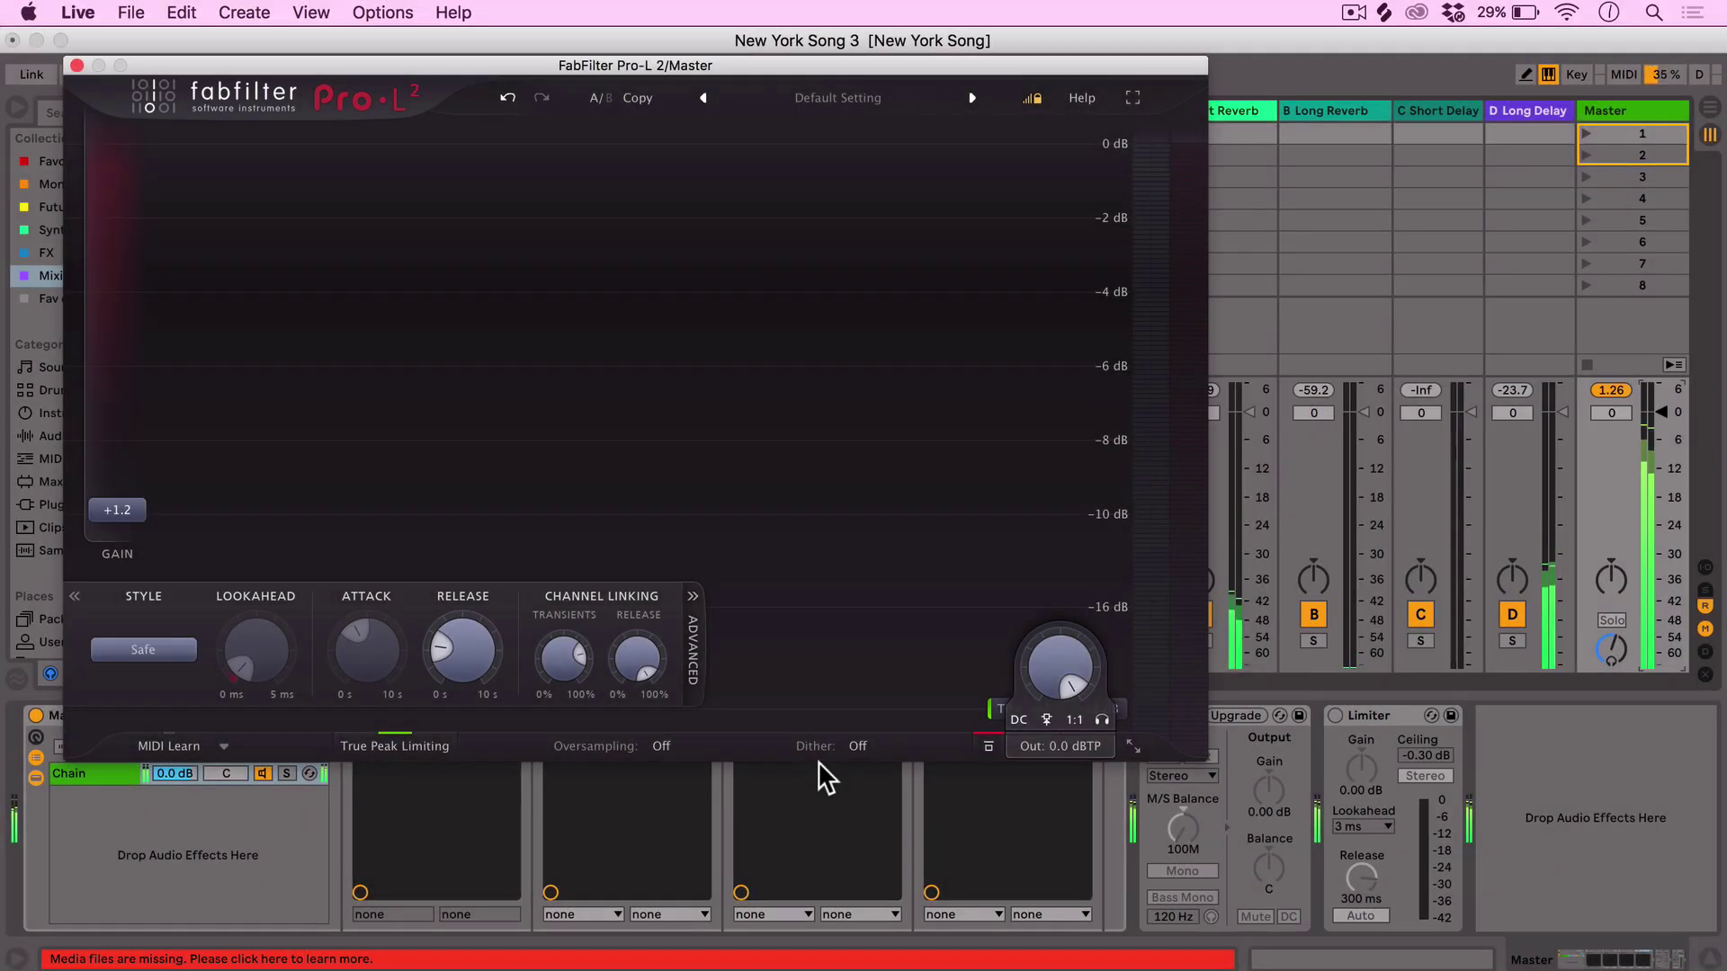
- Activate the limiter so its meters run, keeping Bus as the limiting style
left_click(986, 747)
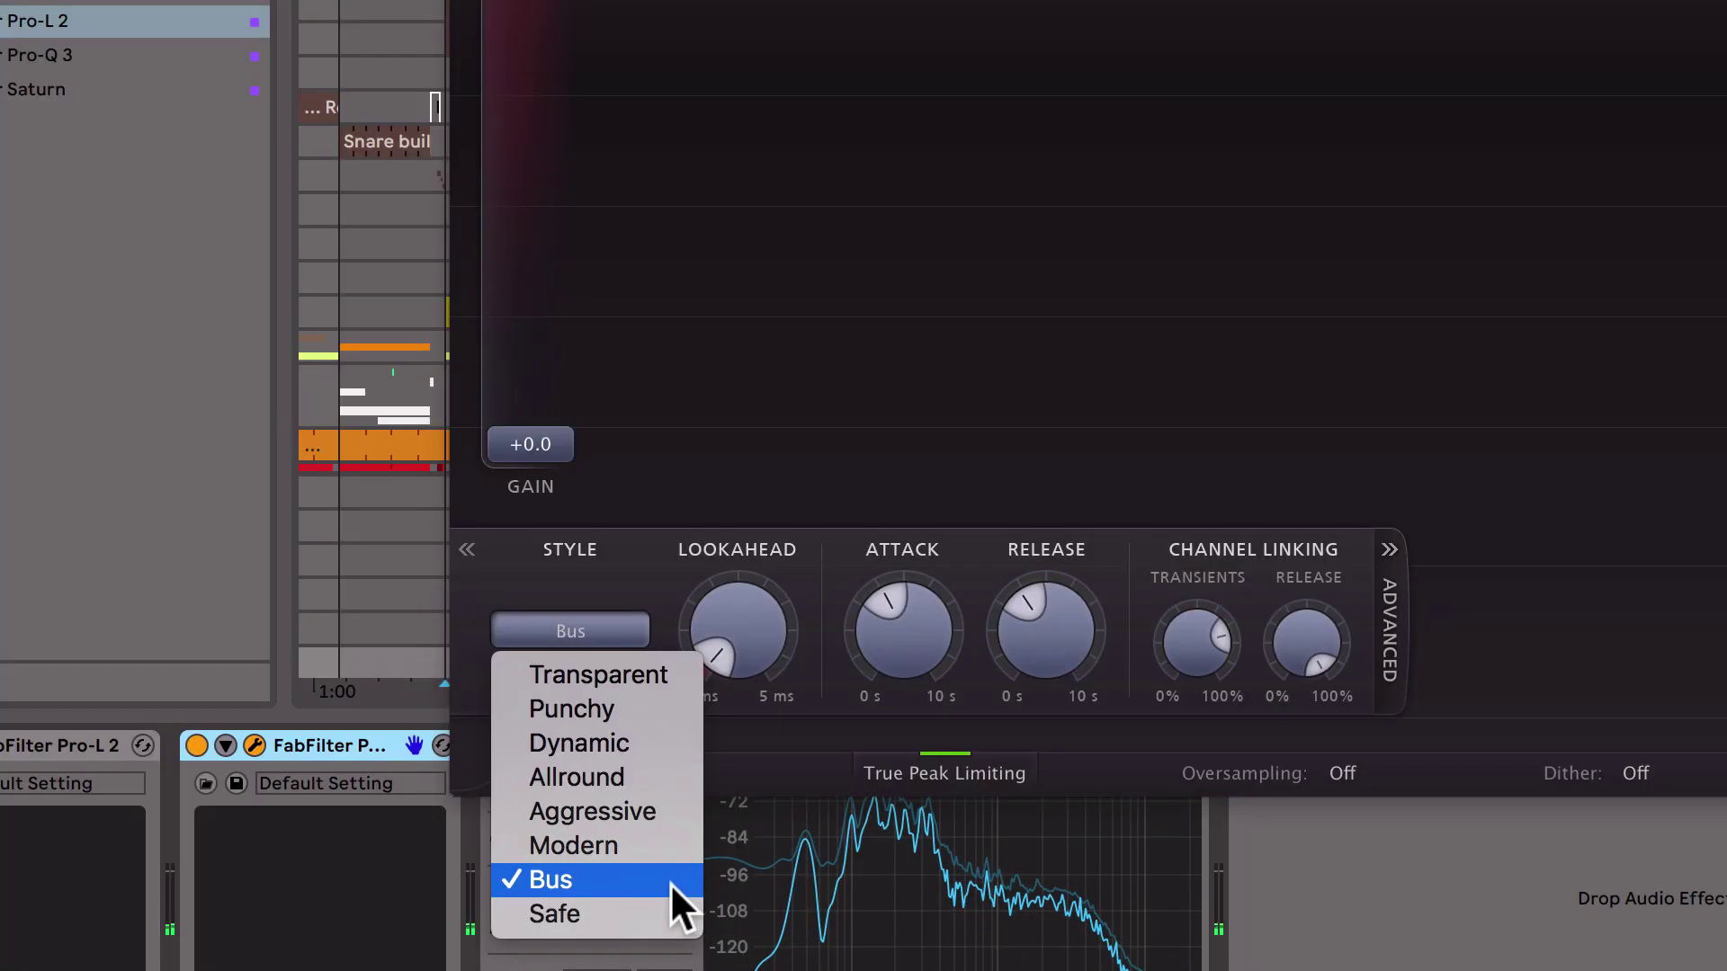
left_click(671, 881)
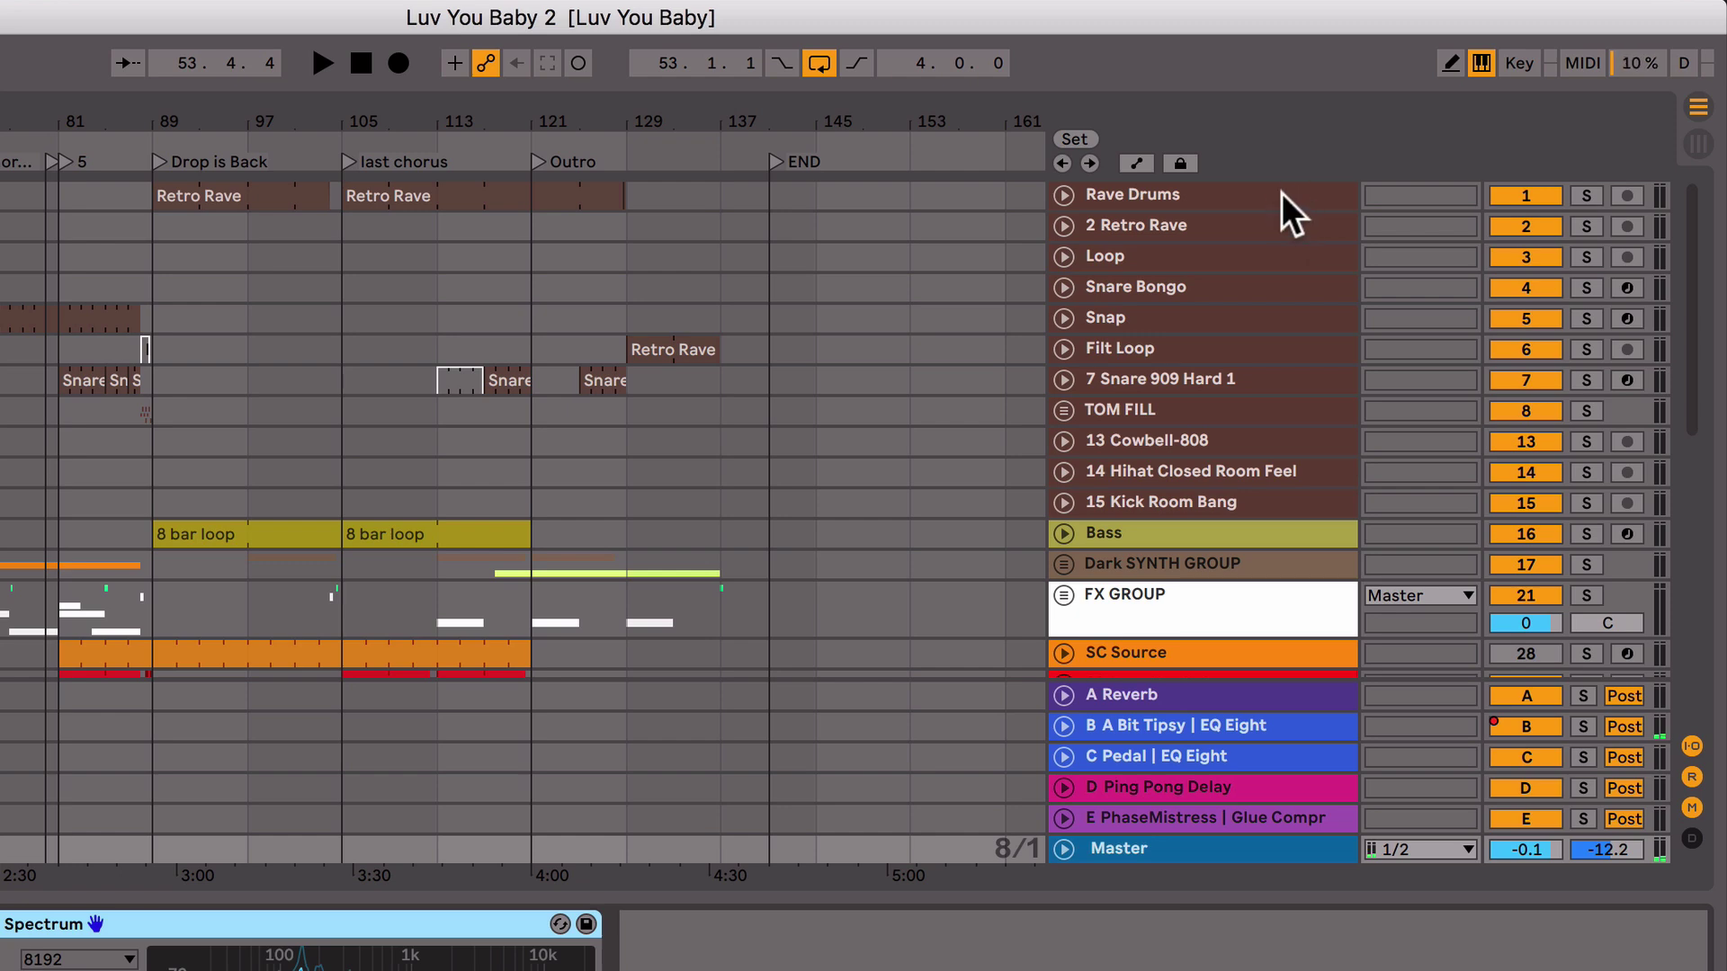
- Group the drum tracks from Kick Room Bang into a group named DRUM GROUP
left_click(1331, 505)
left_click(1195, 195, "shift")
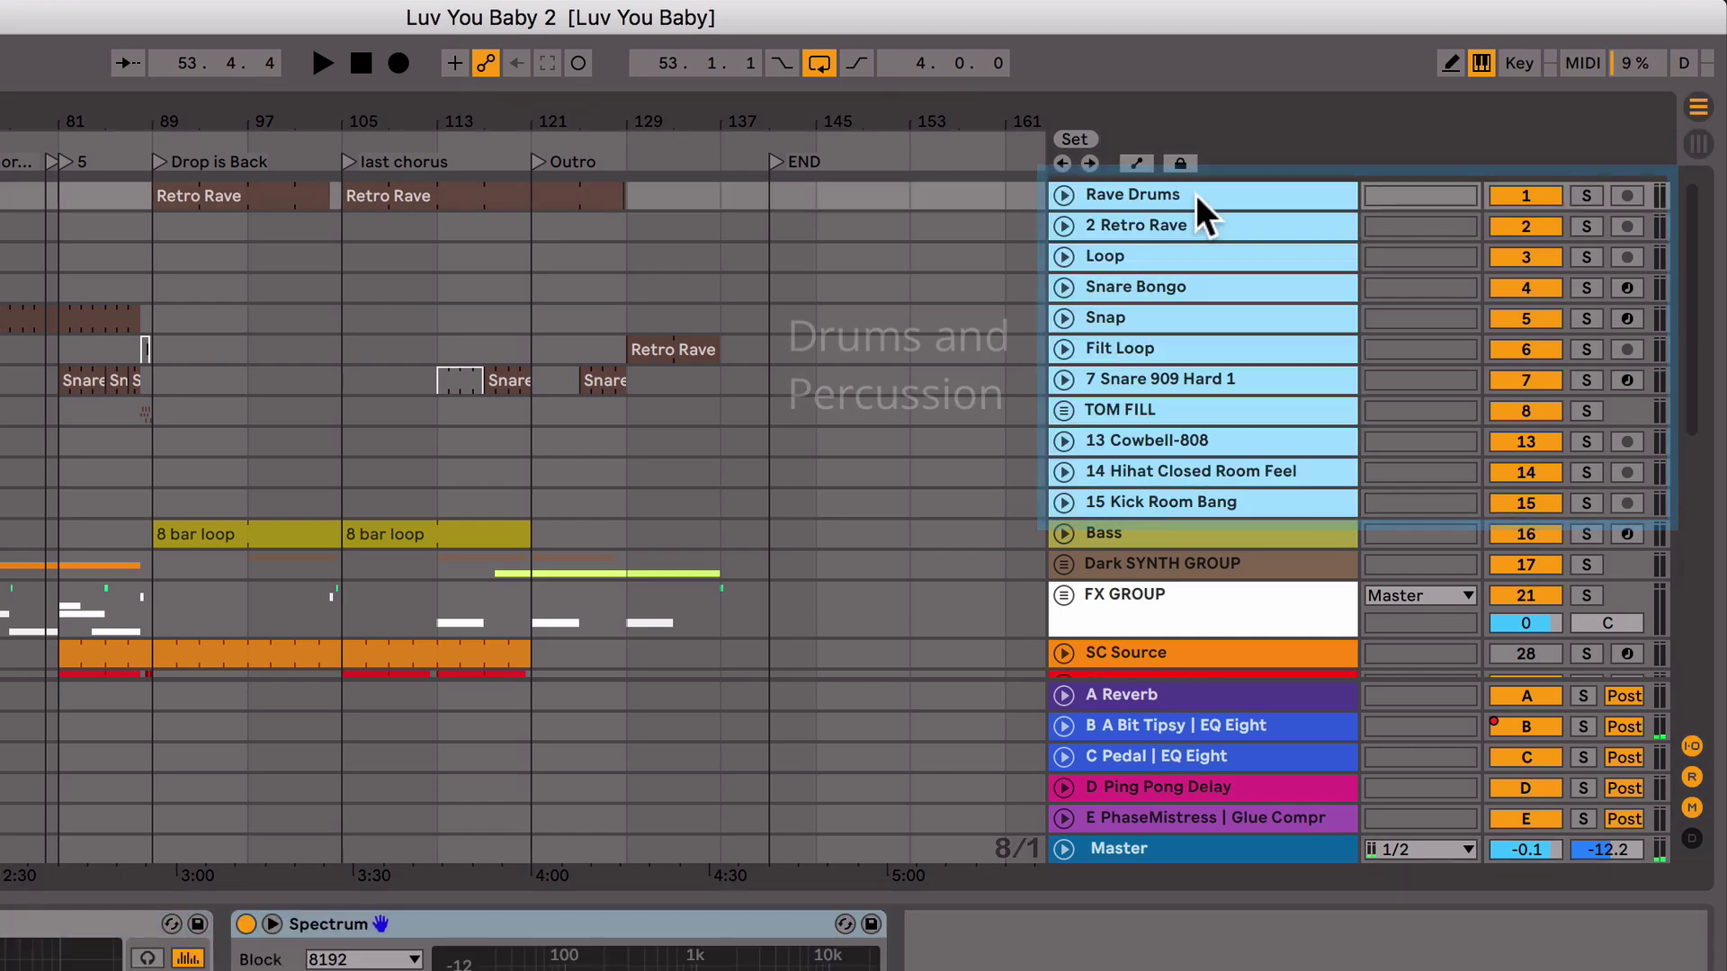
right_click(1142, 189)
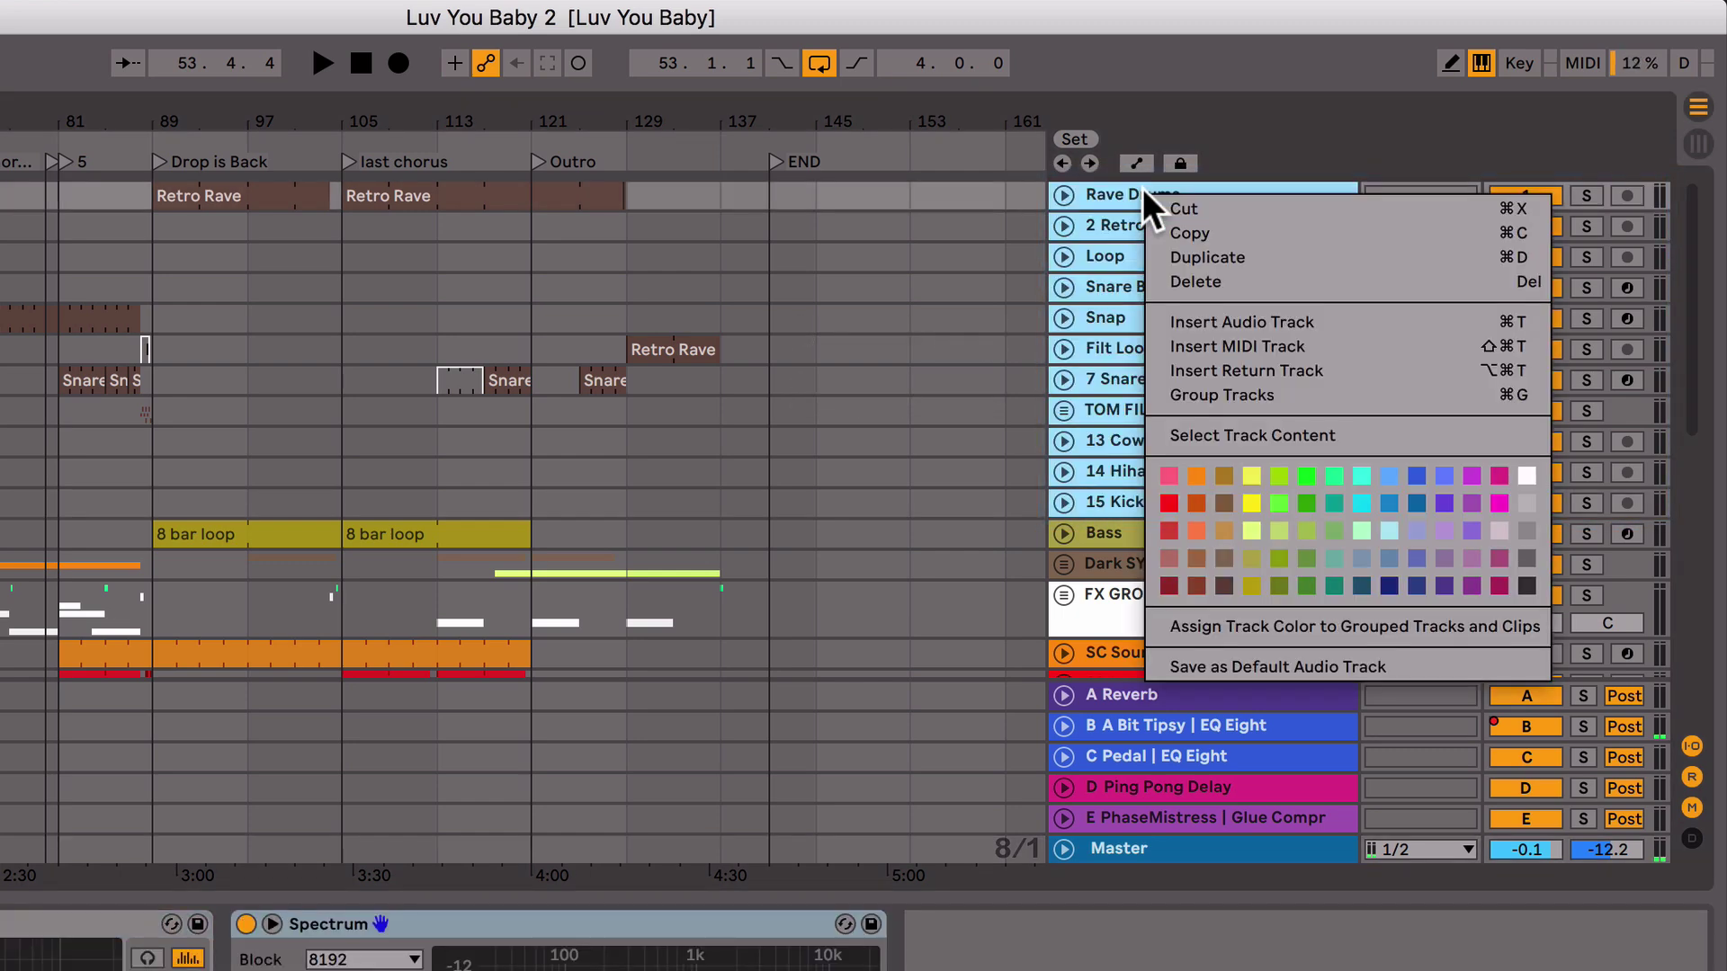
left_click(1225, 396)
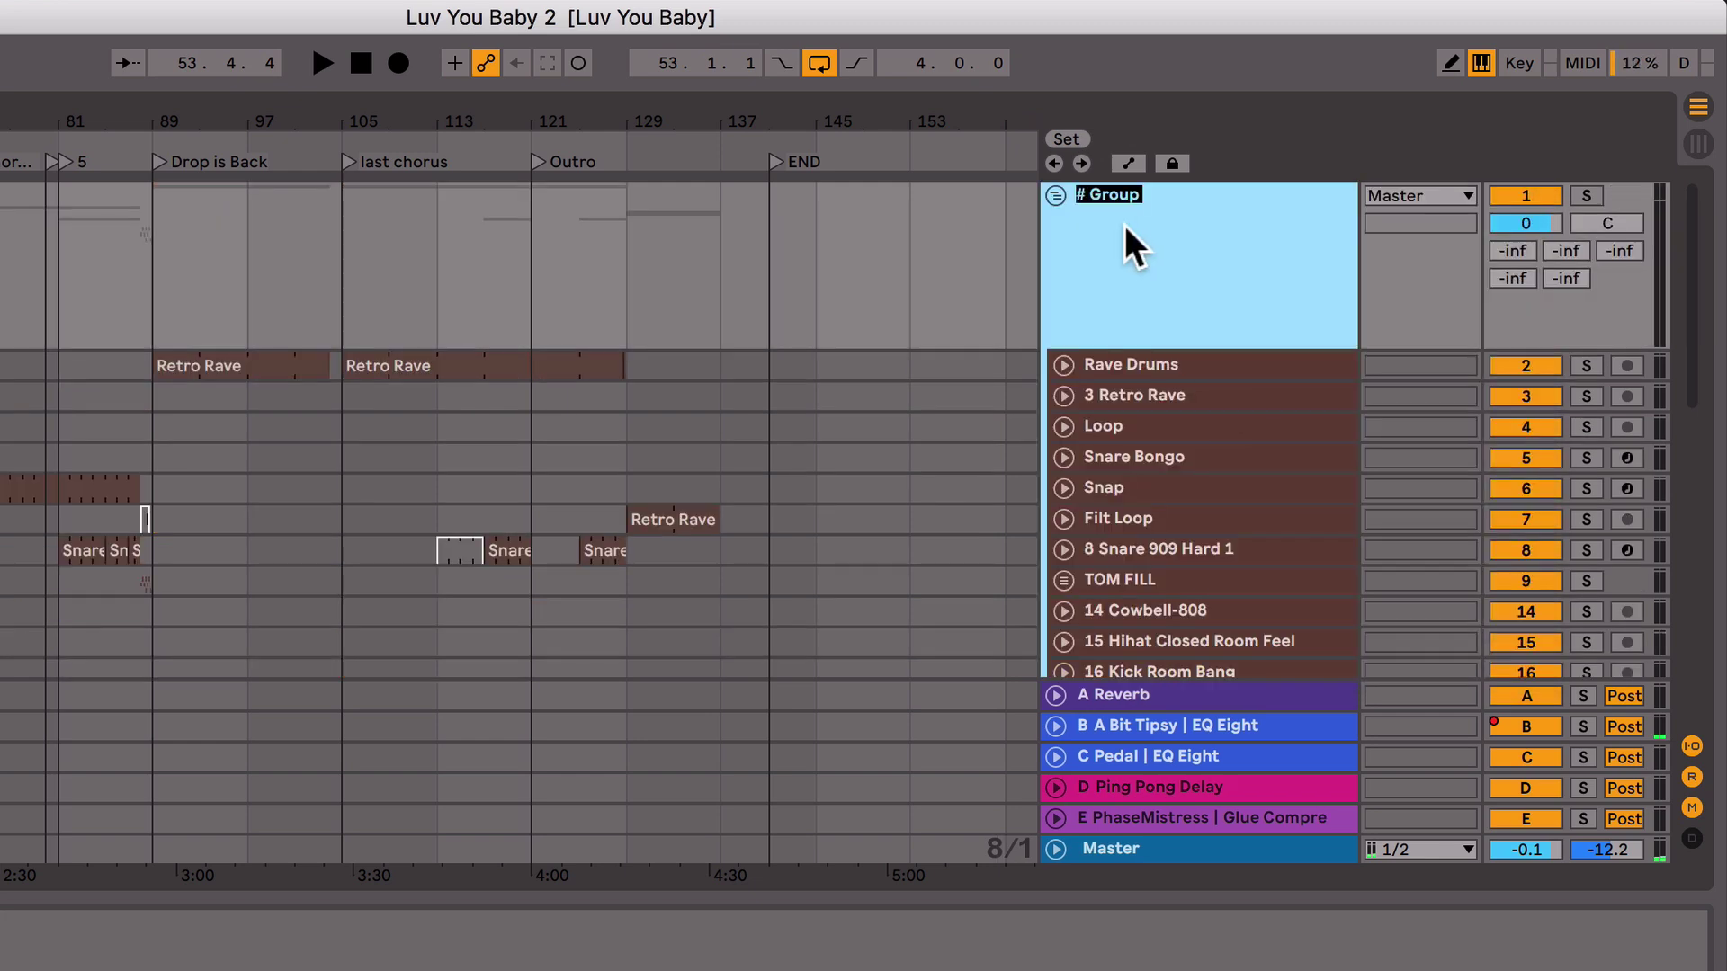
type("OUP")
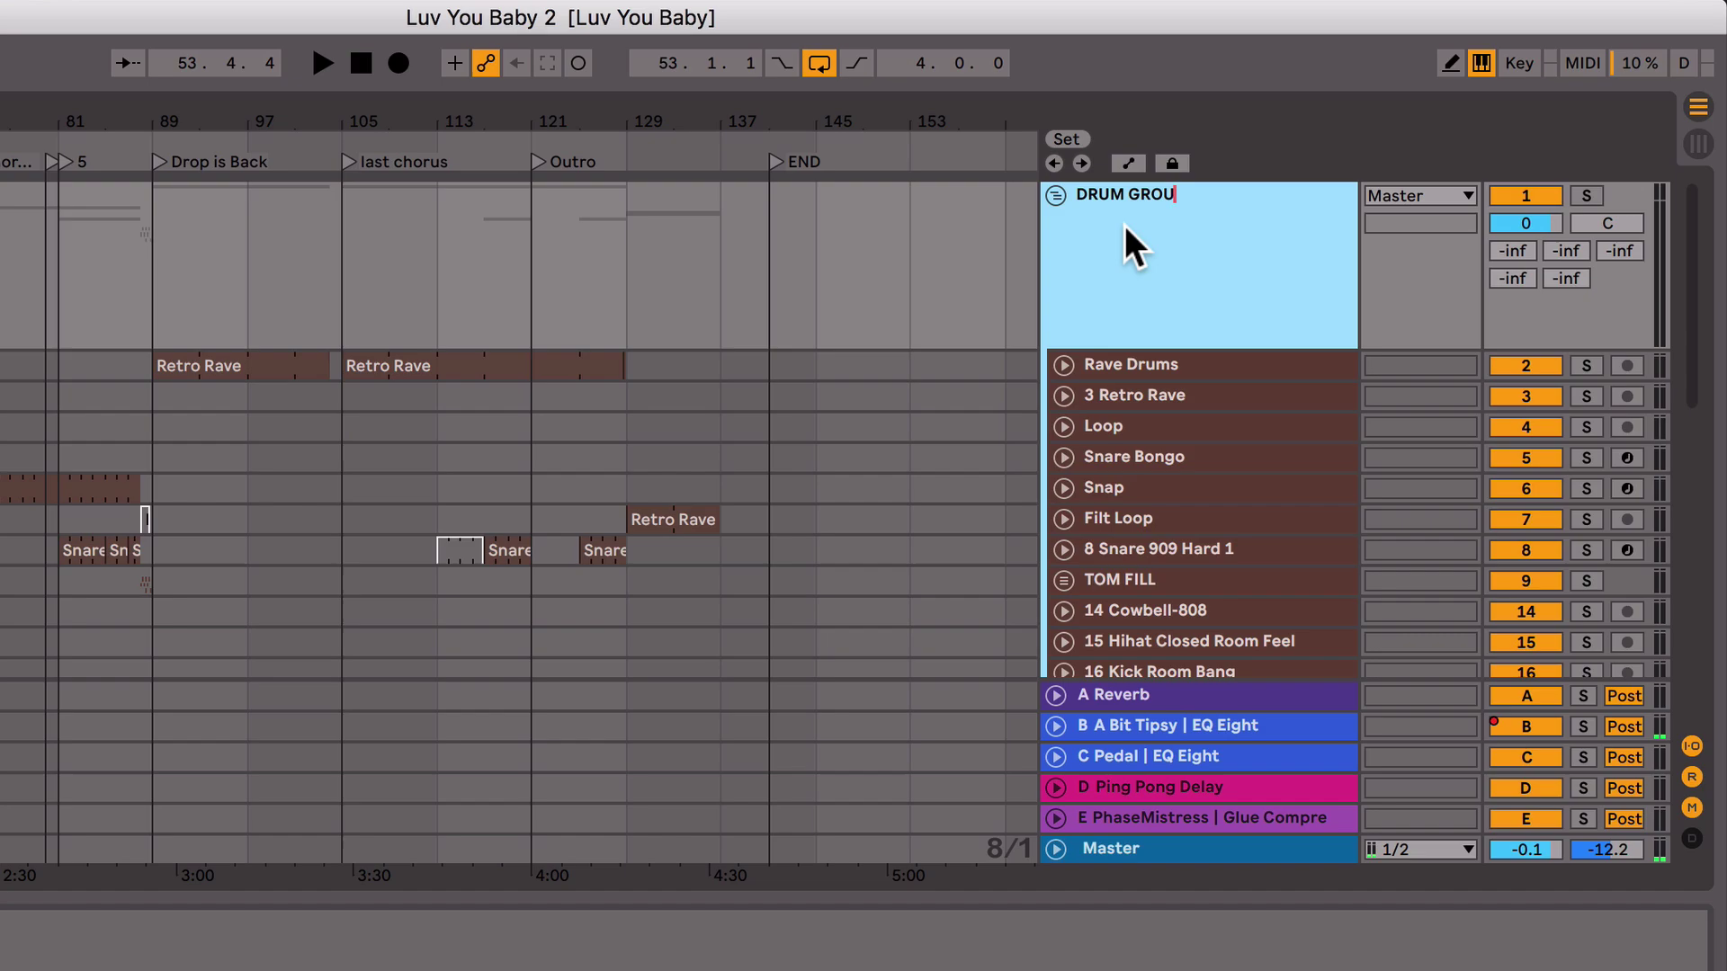
key("Return")
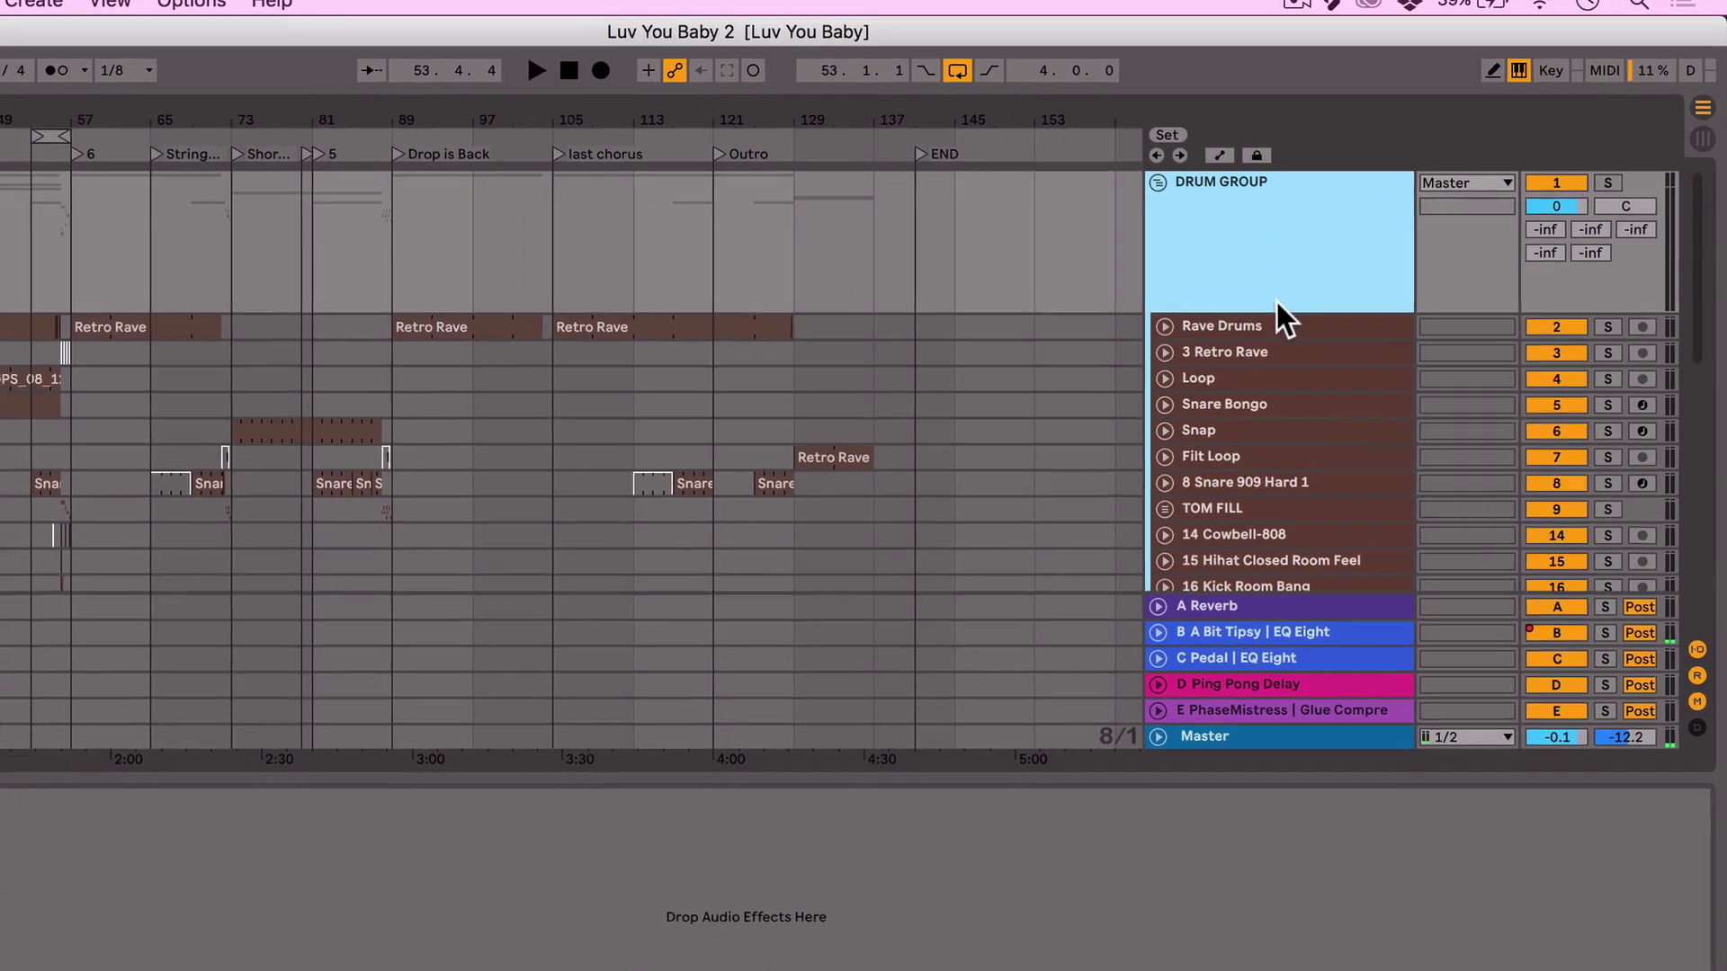
- Play from bar 53.1.1 and switch to the mixer view
left_click_drag(117, 120, 117, 207)
left_click(71, 287)
key("space")
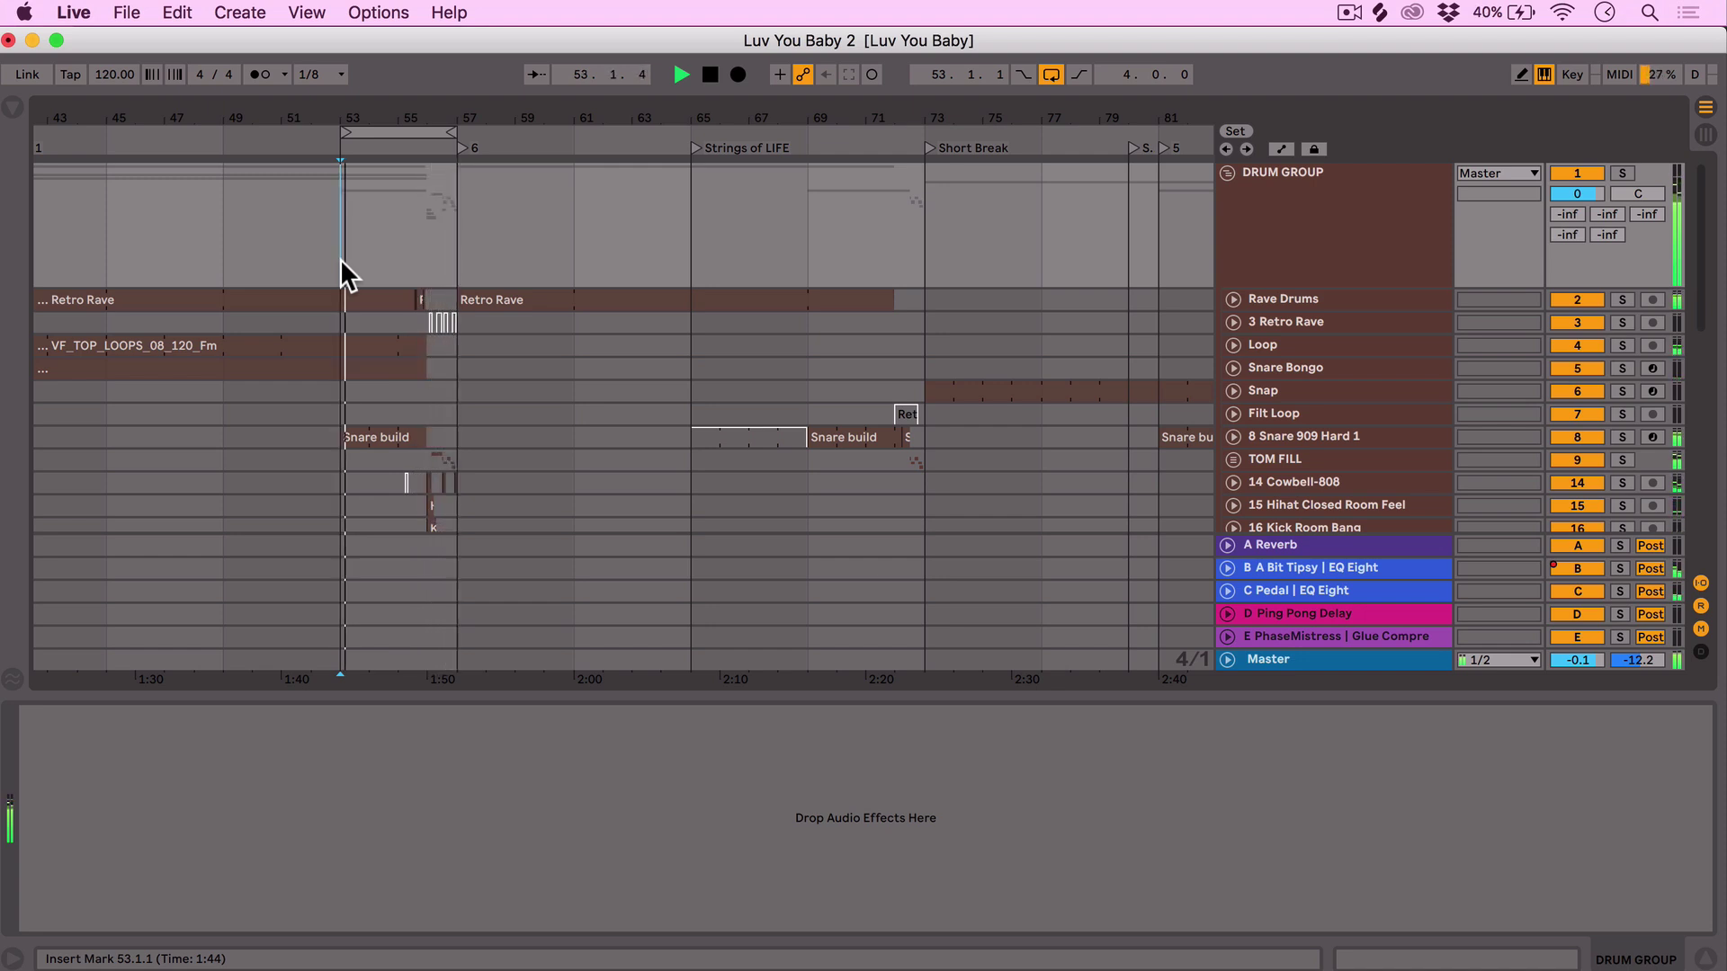
left_click(1706, 135)
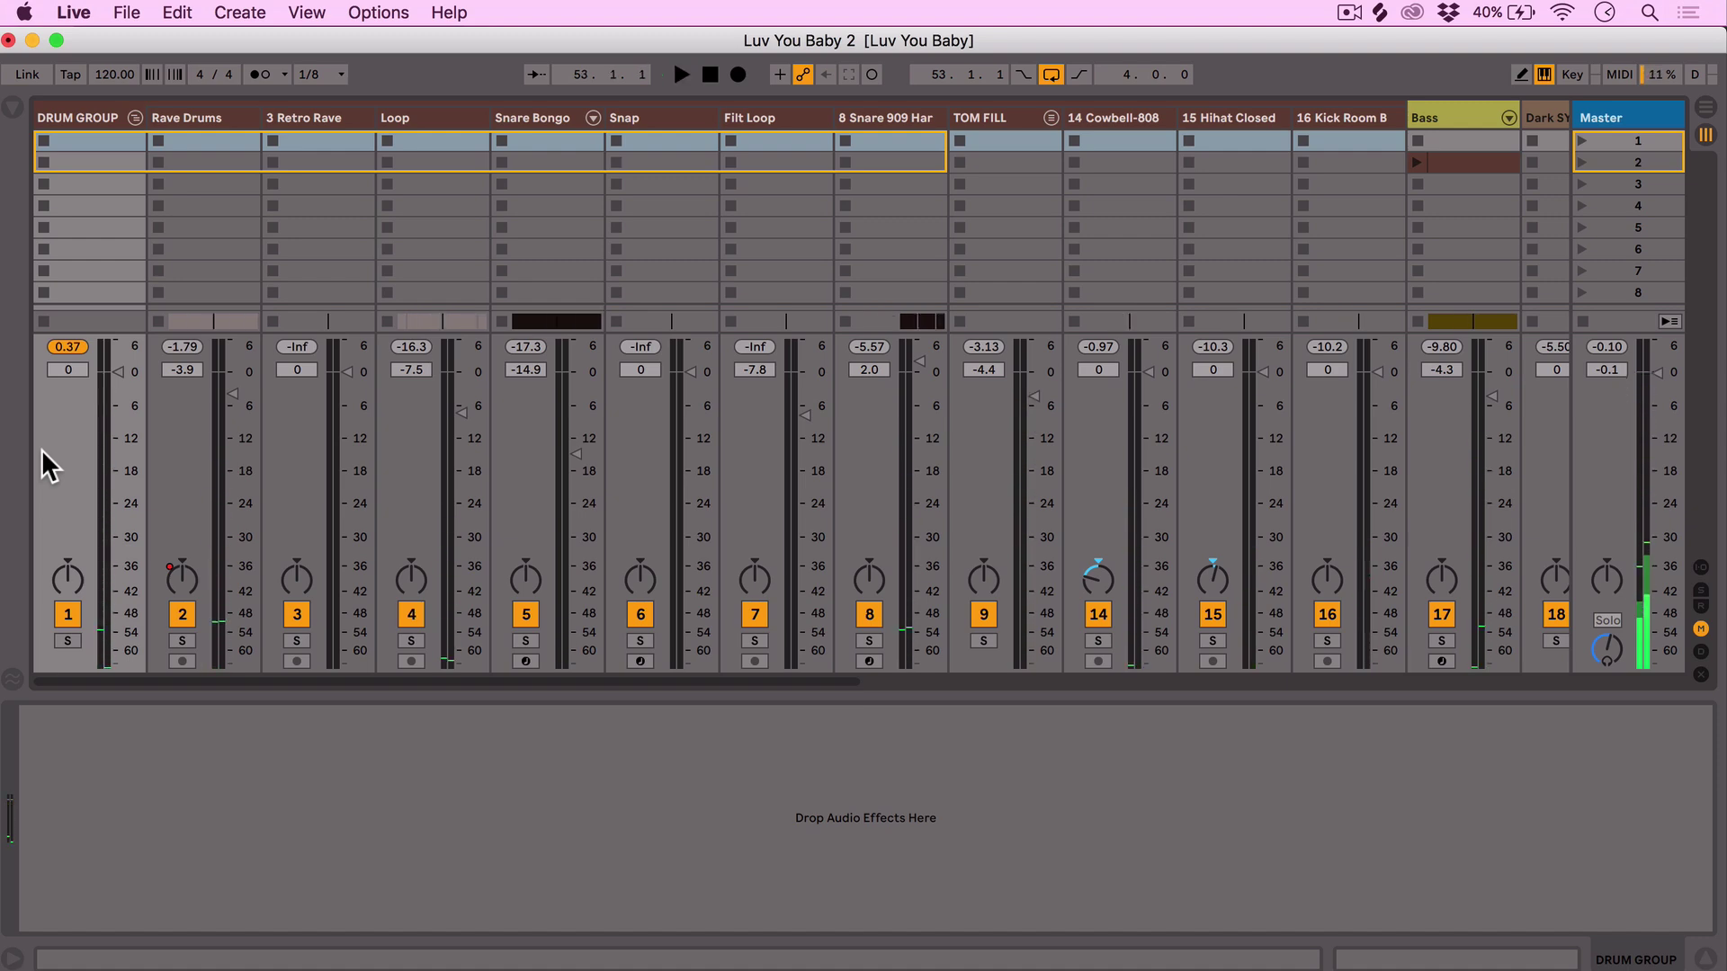
- Fold DRUM GROUP and add FabFilter Pro-L 2 to it from the browser
left_click(135, 117)
left_click(14, 107)
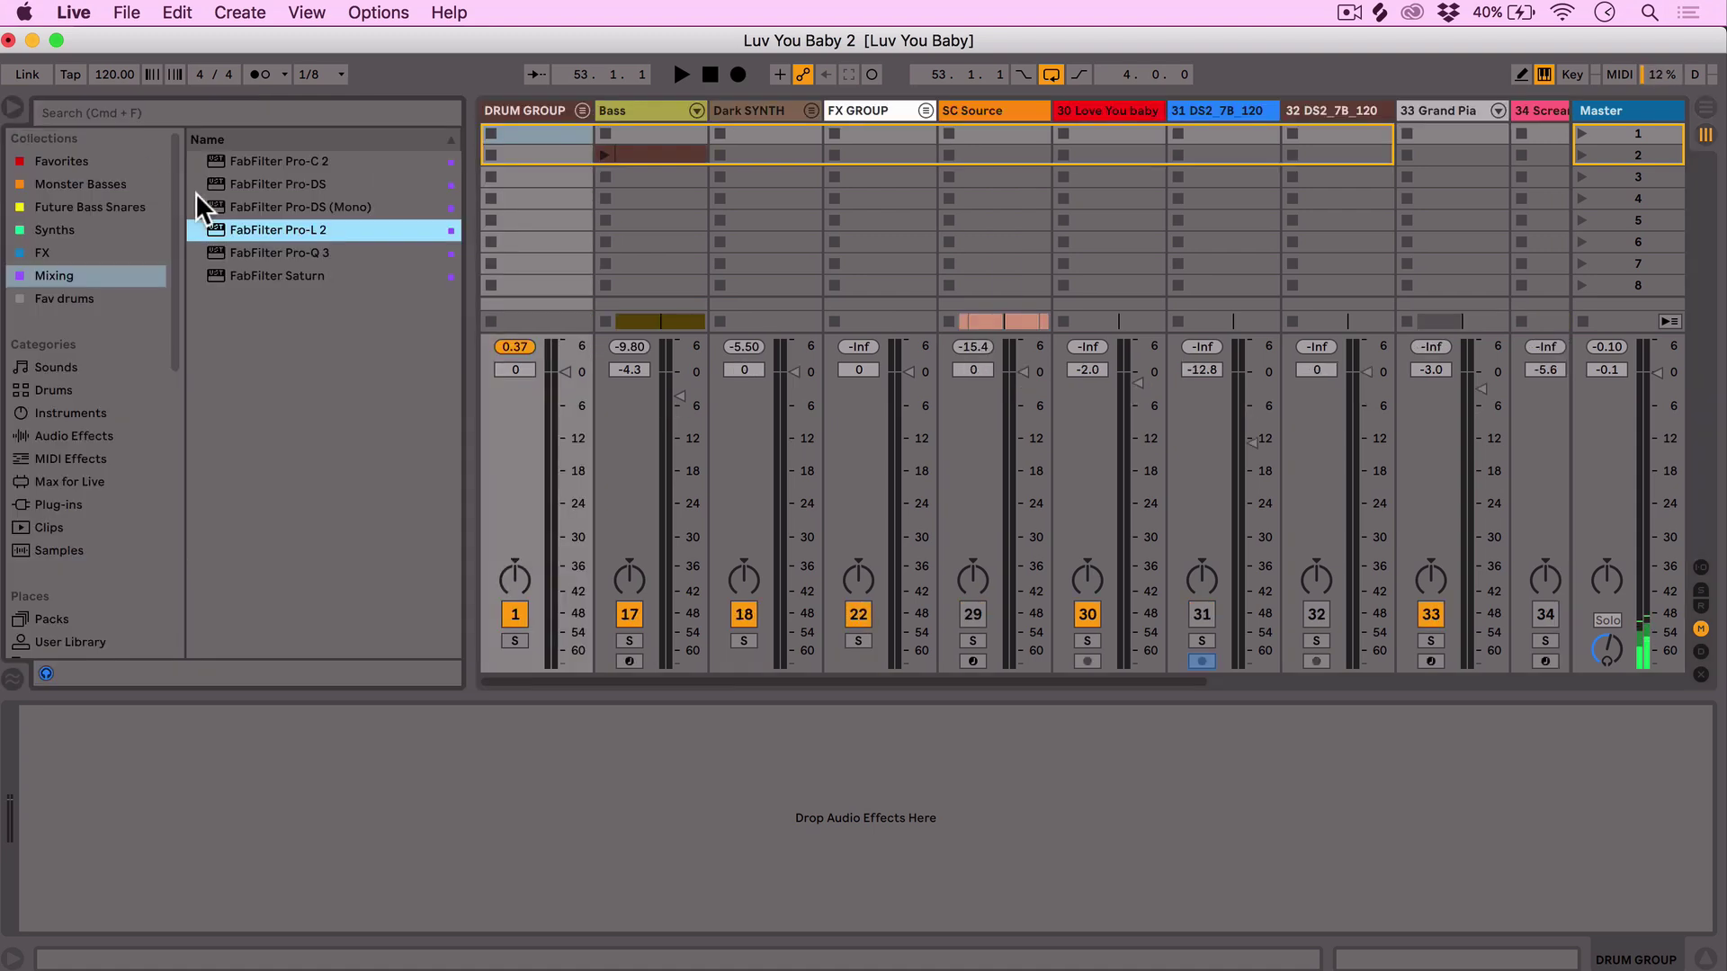
left_click_drag(524, 179, 525, 178)
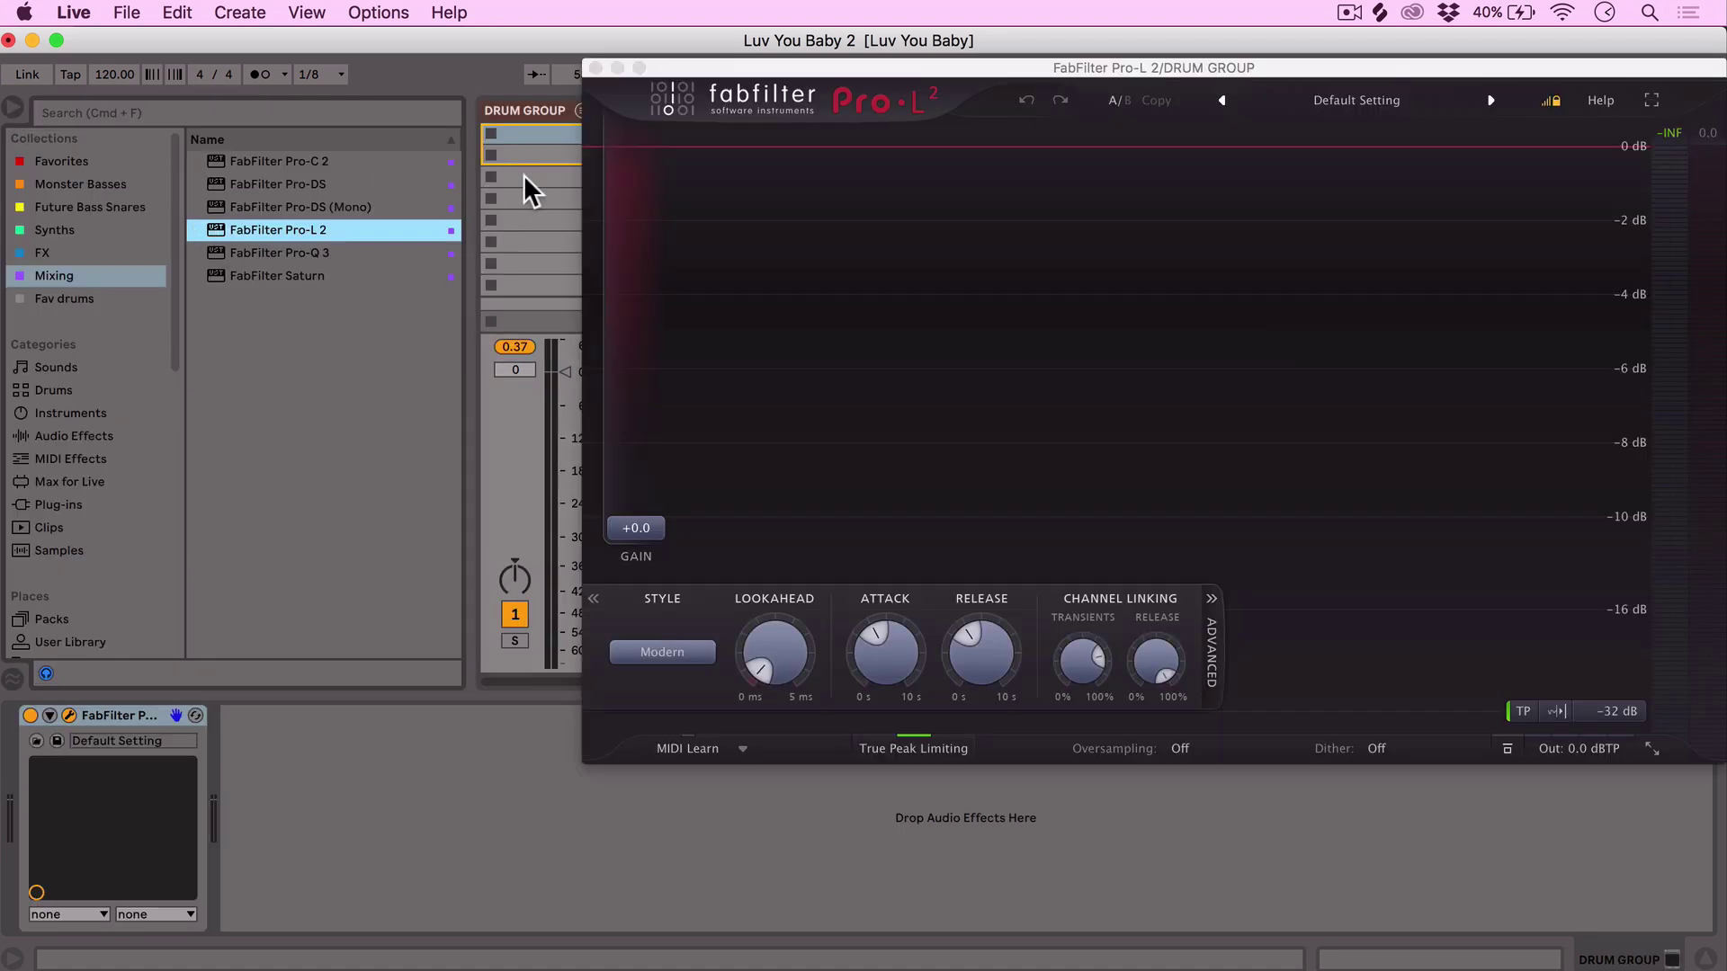
left_click(14, 107)
left_click_drag(935, 68, 773, 124)
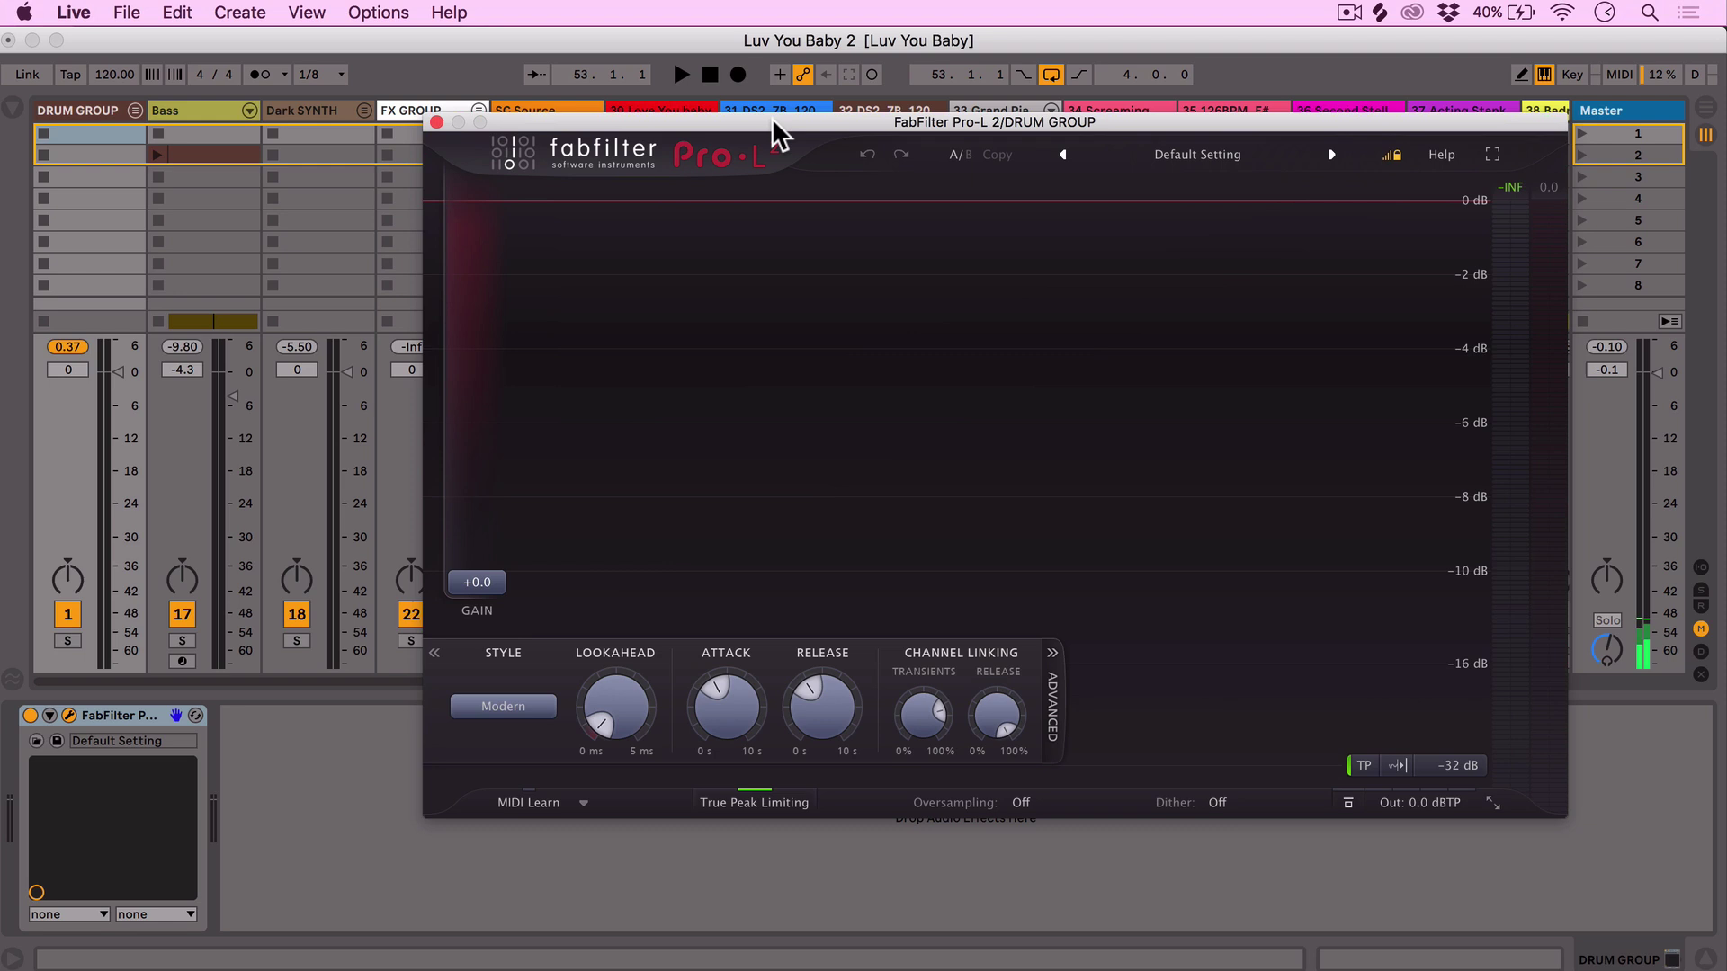
- Set the DRUM GROUP limiter to the Bus style and start playback
left_click(503, 712)
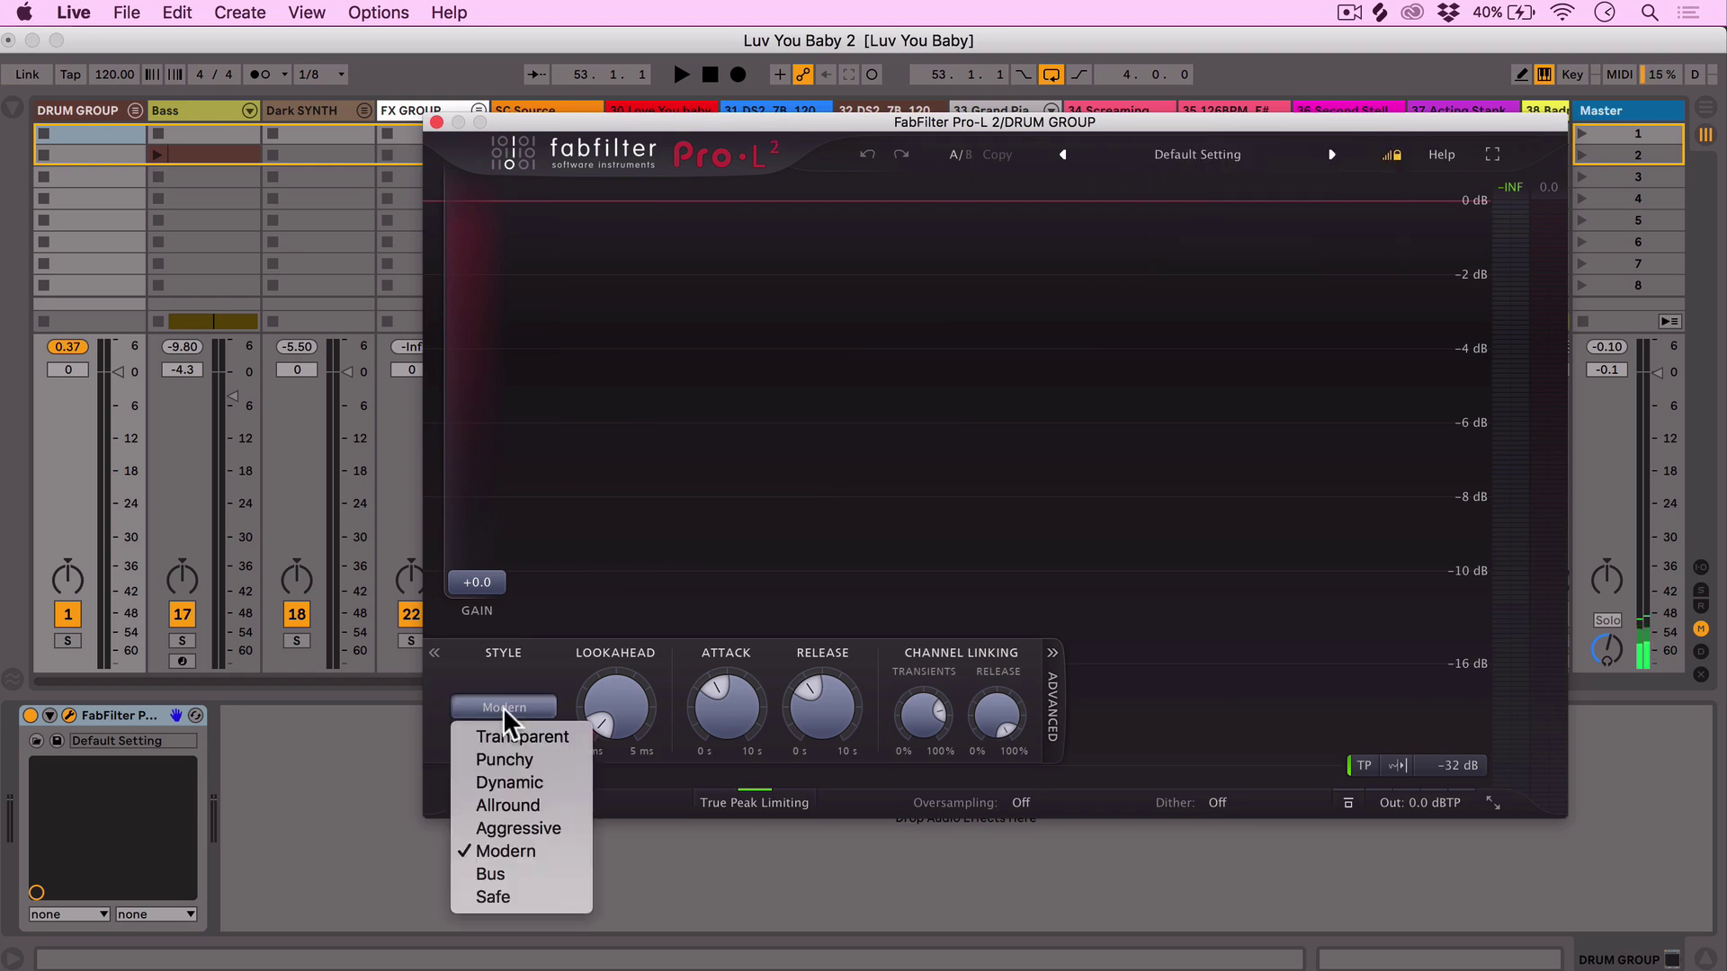
left_click(536, 878)
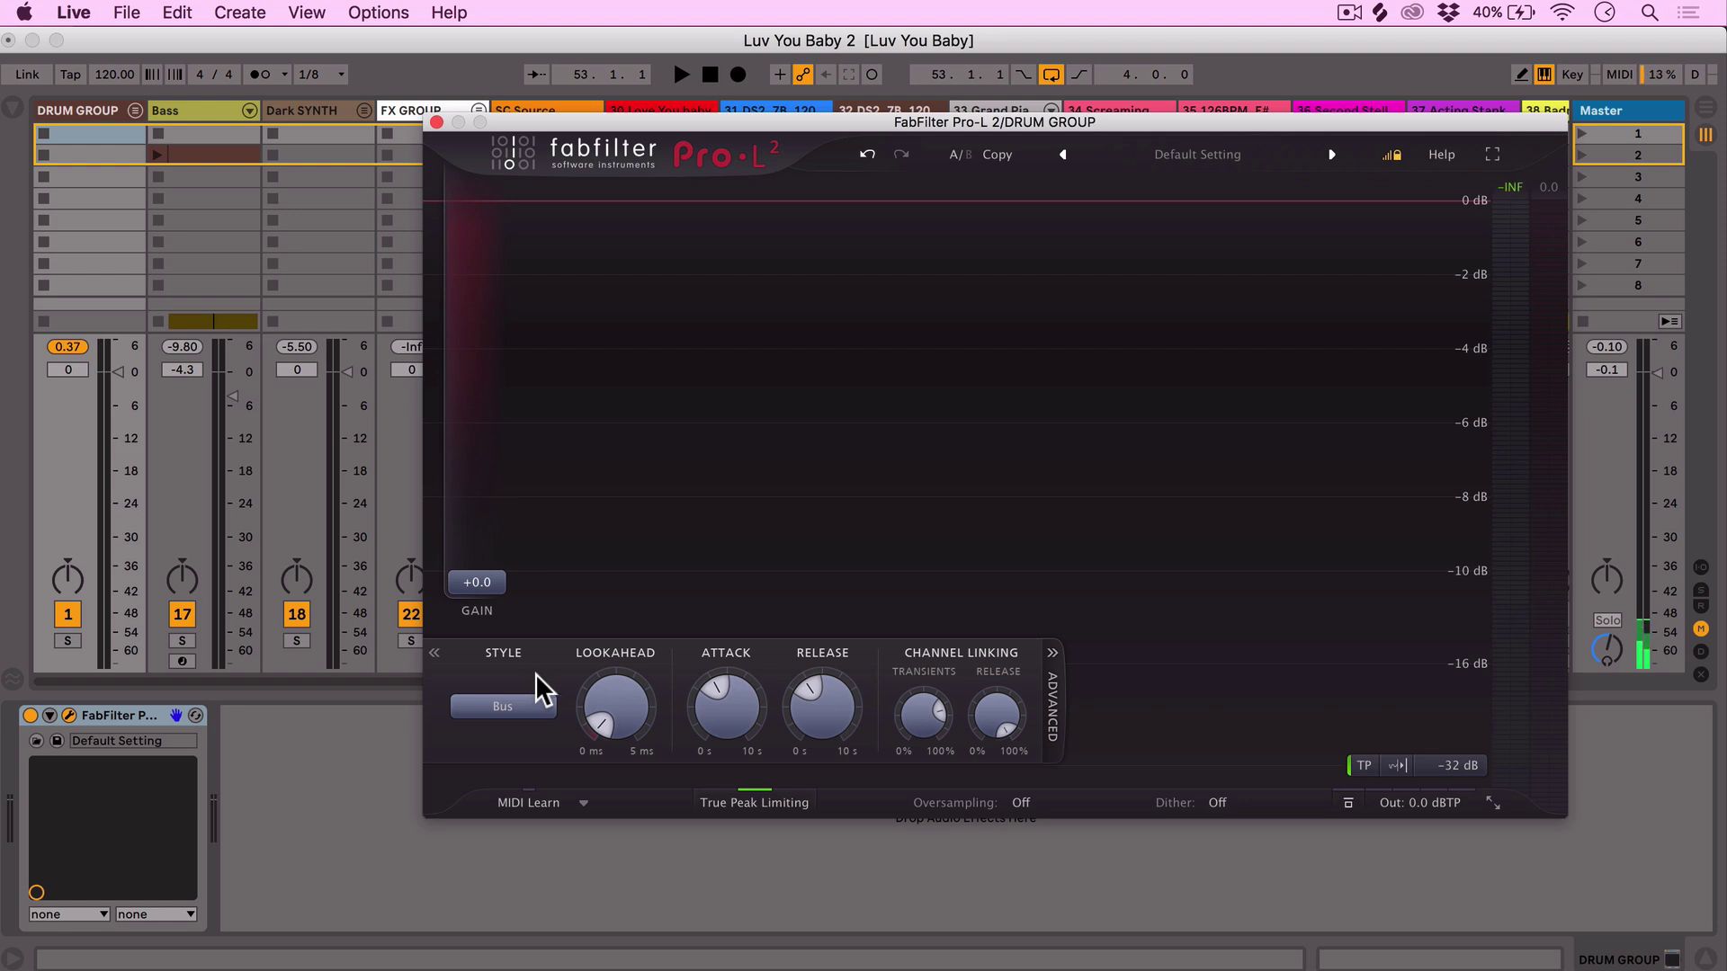
key("space")
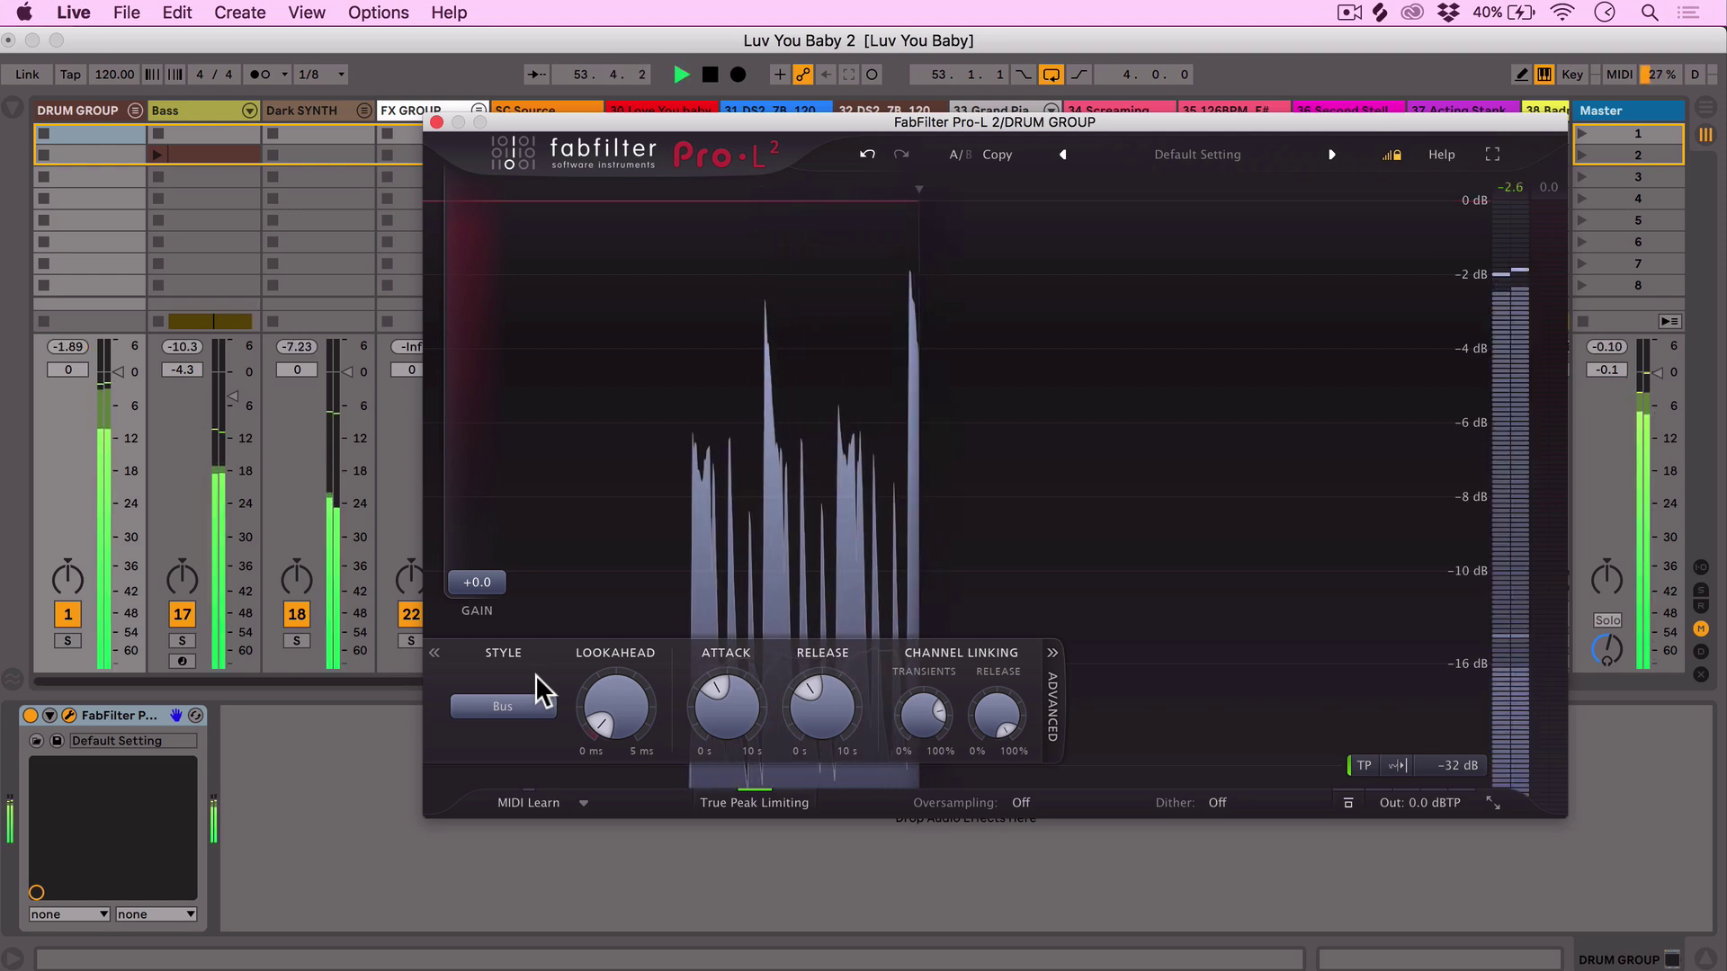
- Raise DRUM GROUP limiter gain to +4.6 dB, shorten release slightly, and stop playback
left_click_drag(494, 585, 498, 529)
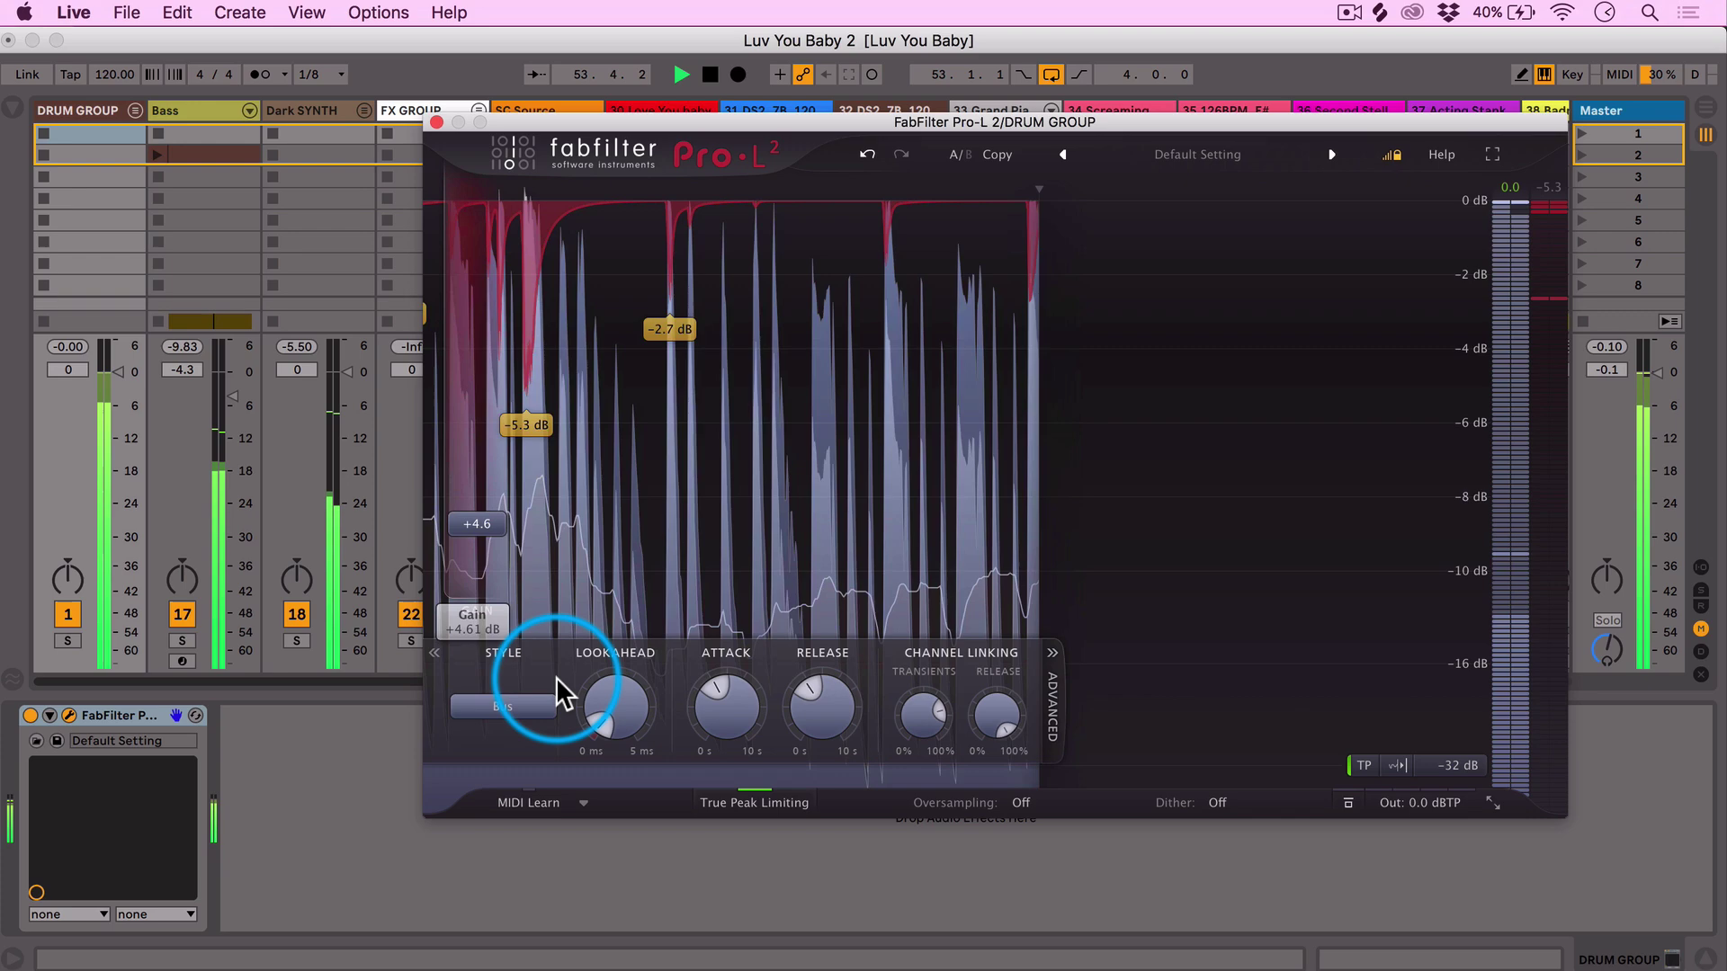
mouse_move(836, 719)
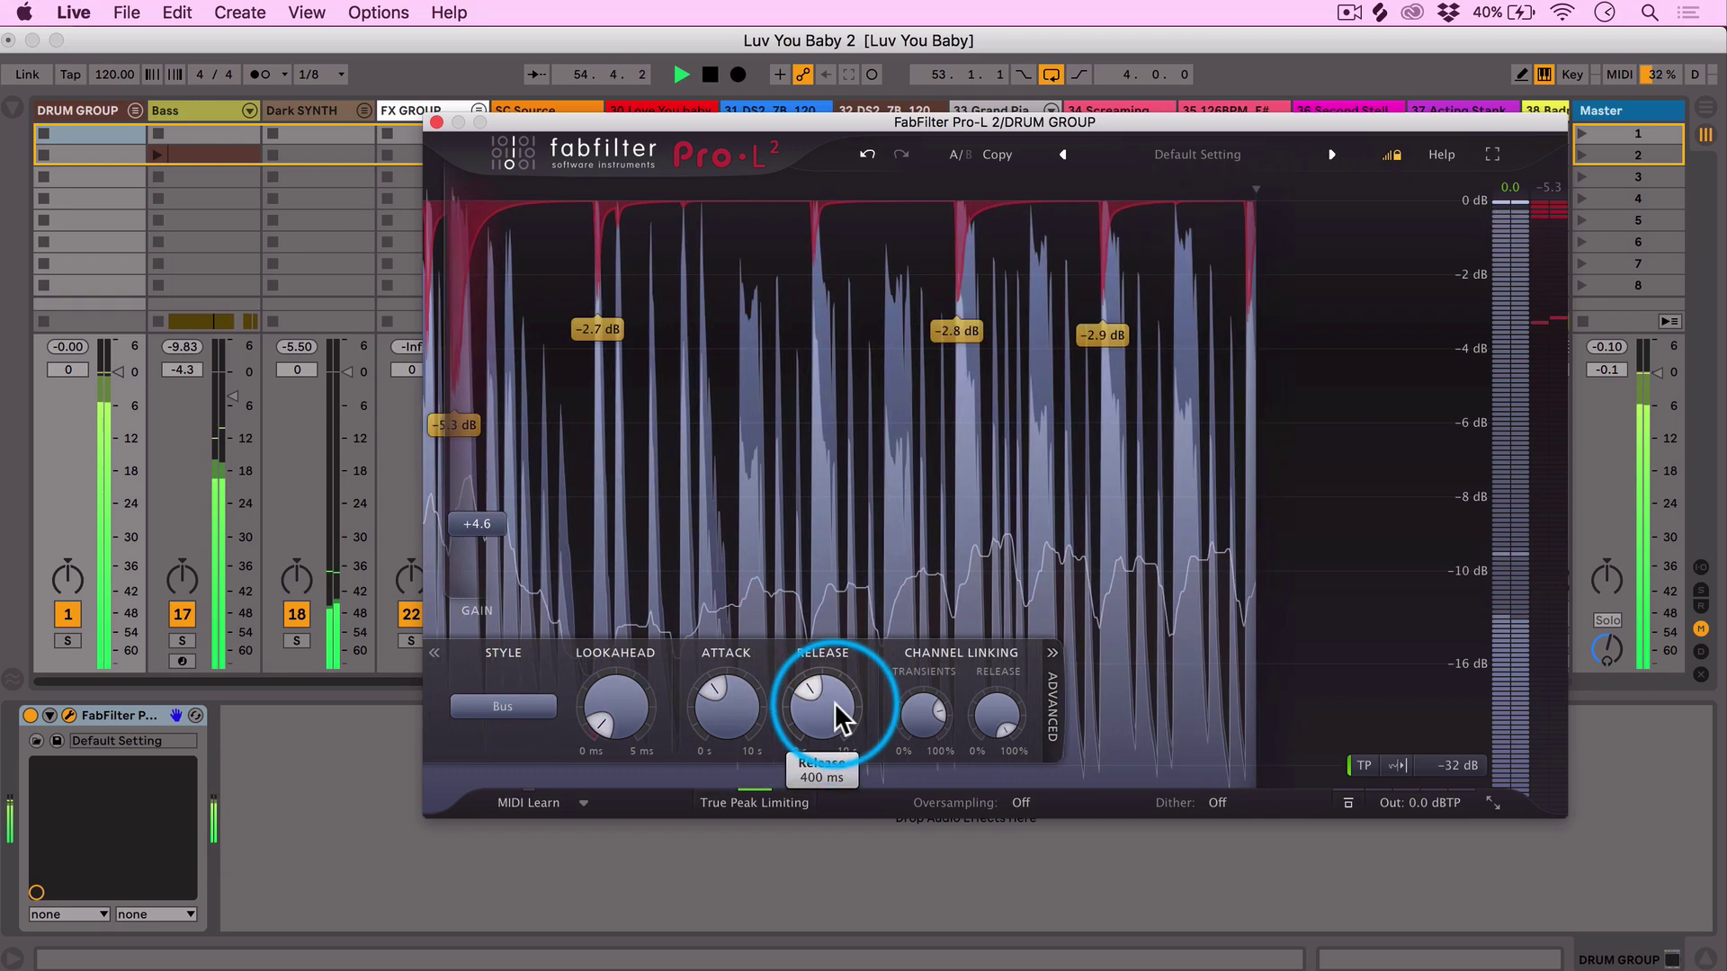
left_click_drag(837, 720, 825, 752)
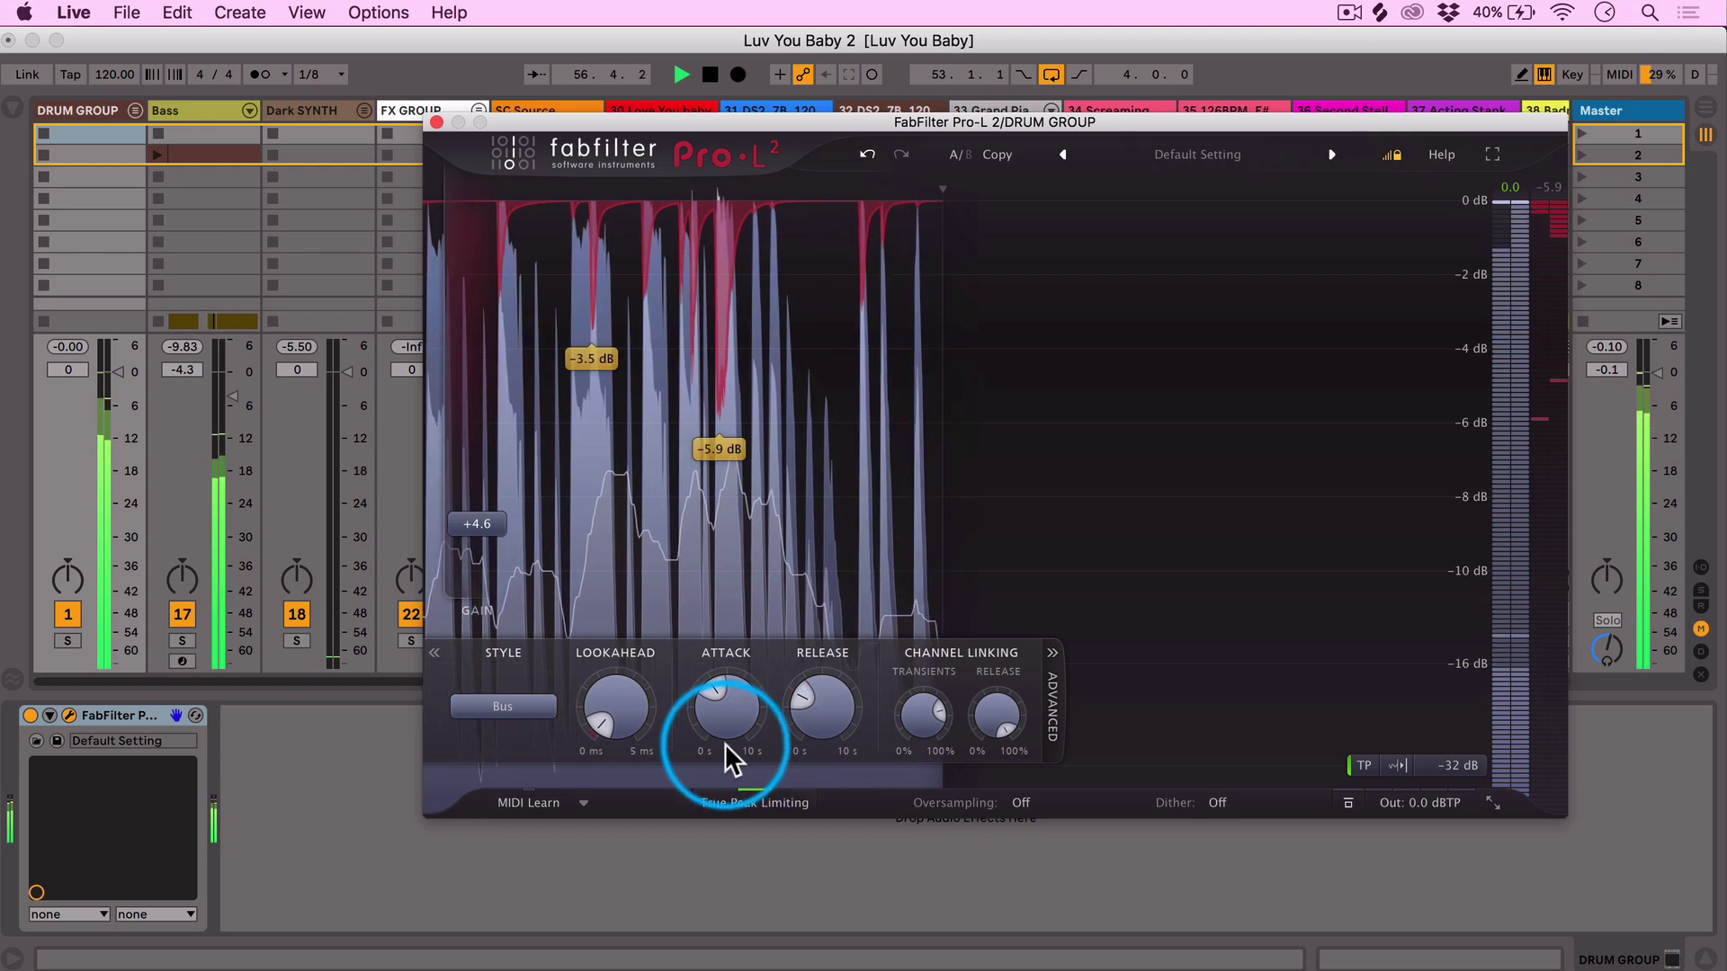
left_click(320, 786)
key("space")
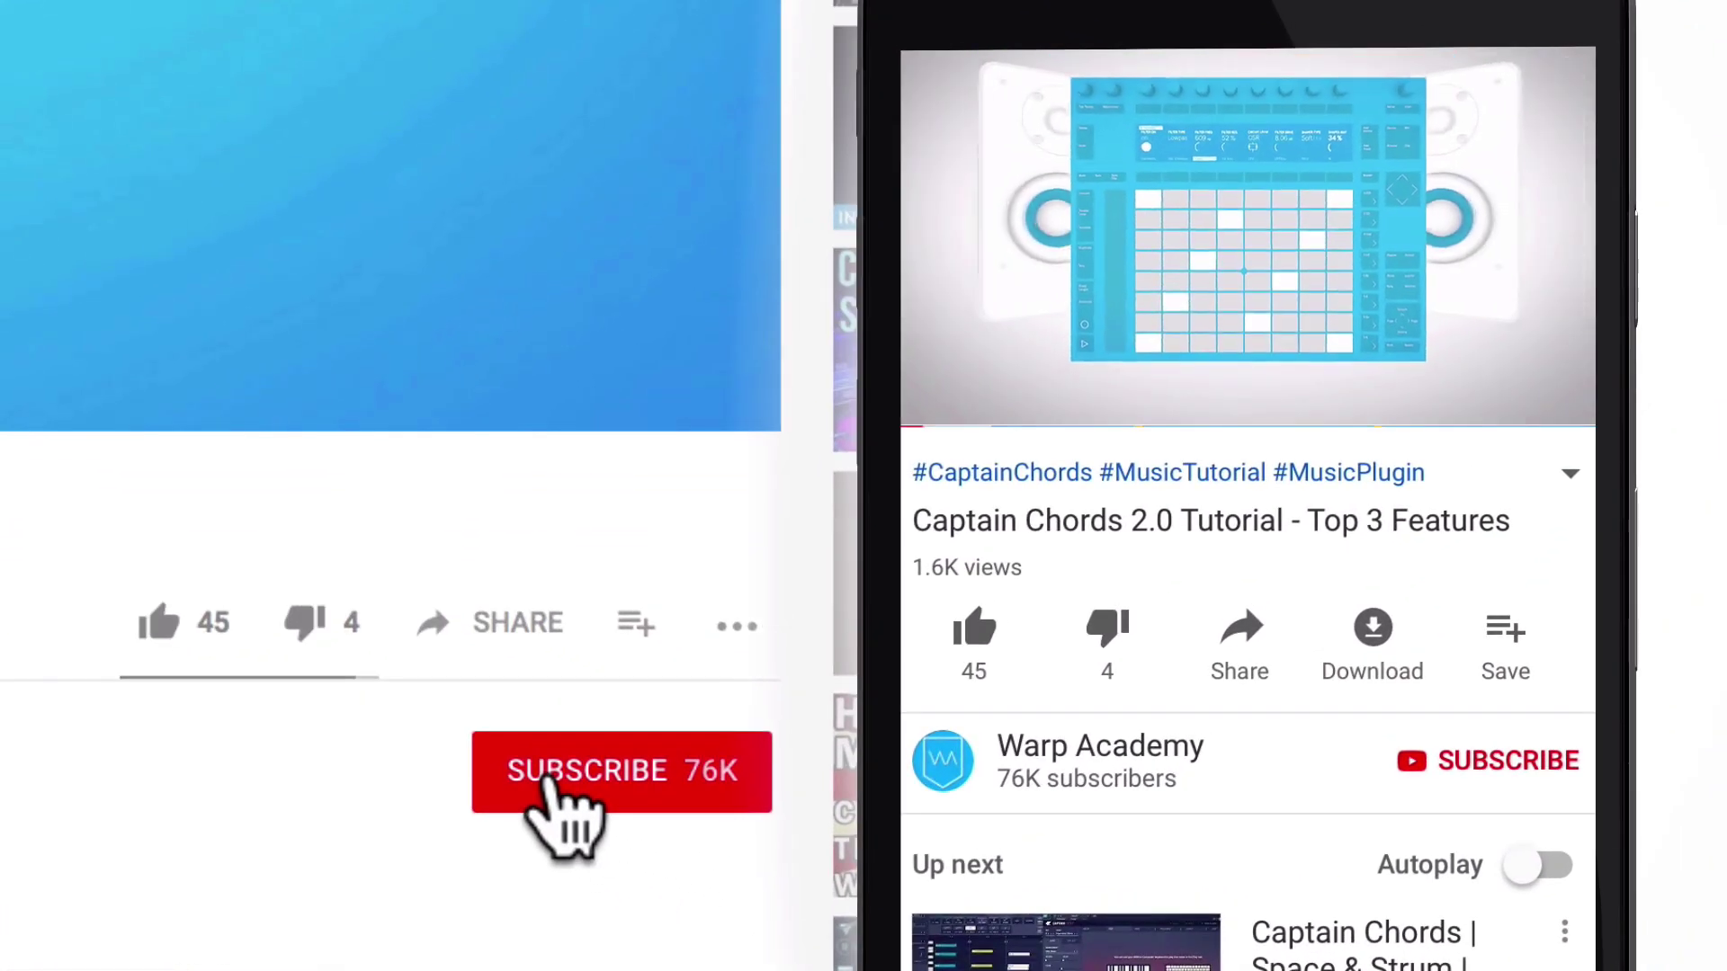
left_click(710, 814)
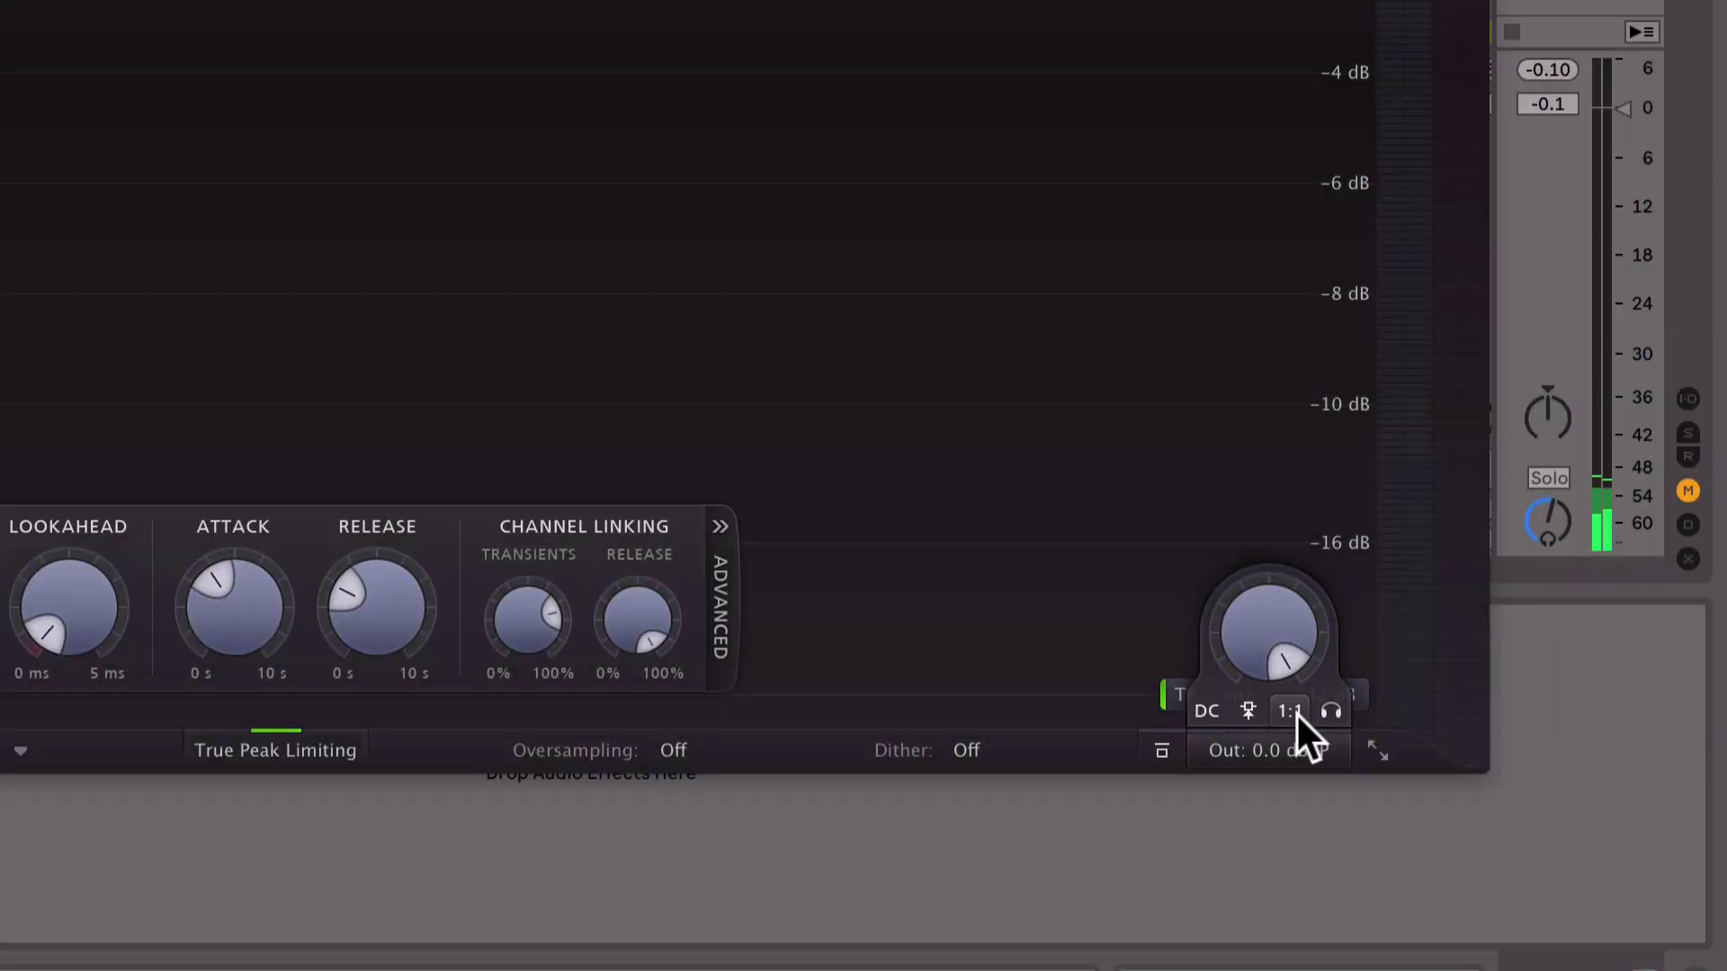
- Enable 1:1 monitoring, try gain around +1.6 dB, then reset gain to +0.0 dB
left_click(1295, 712)
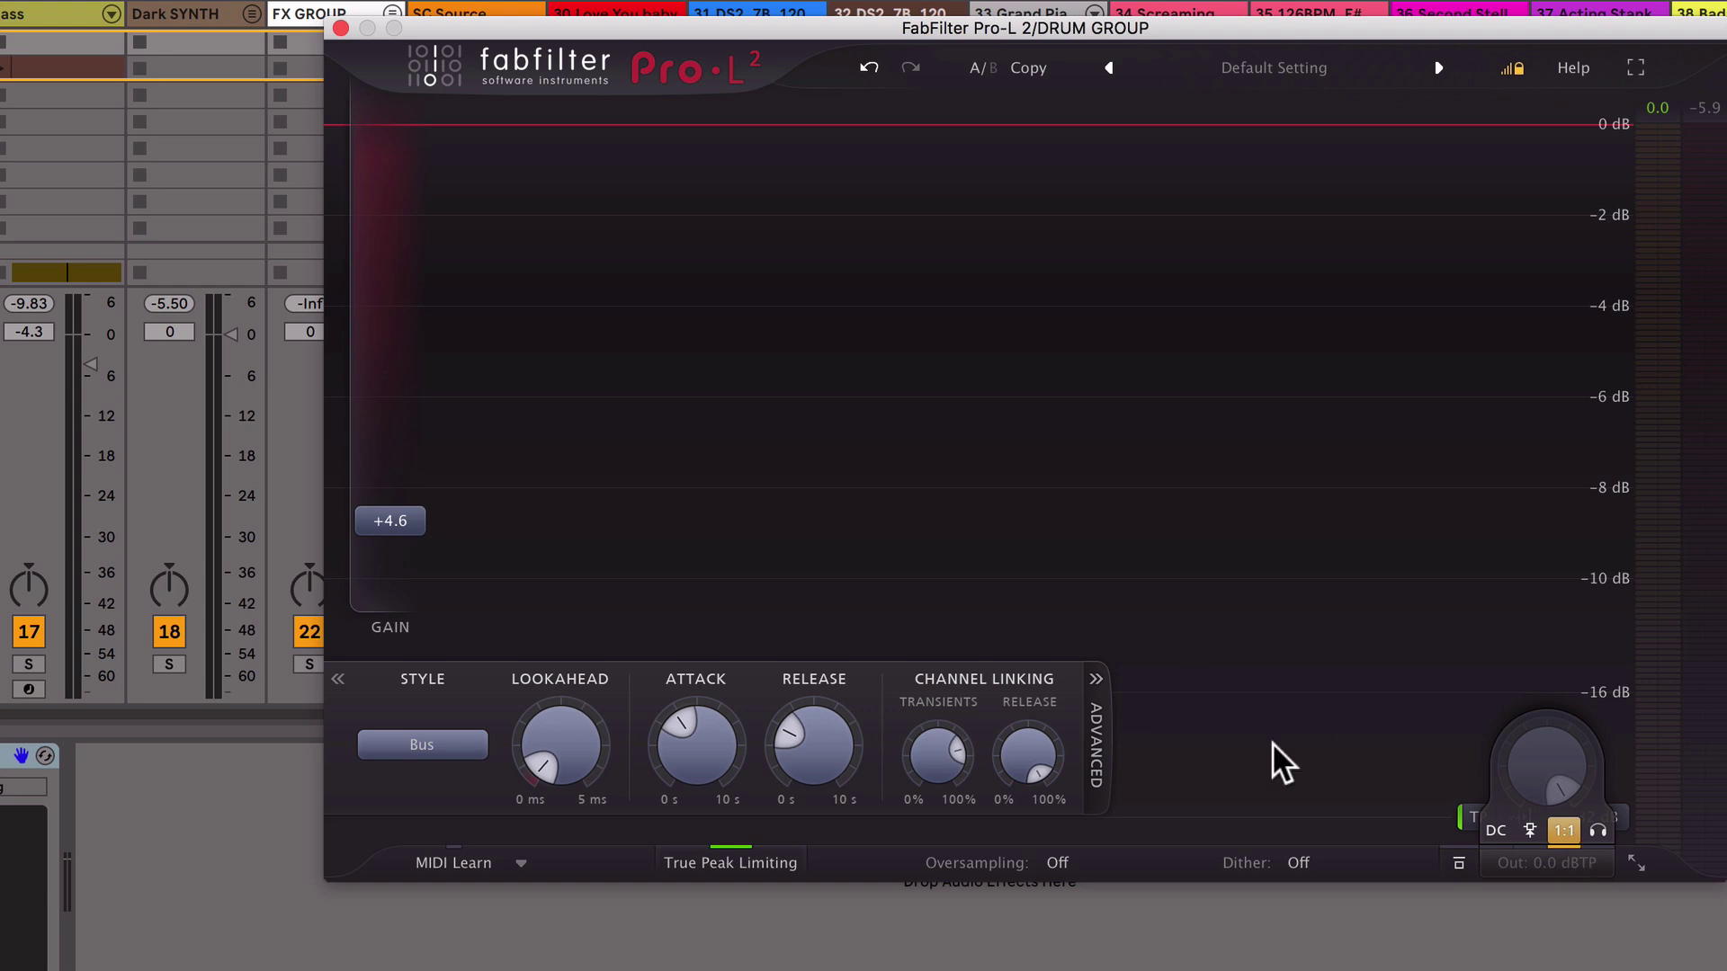
left_click_drag(404, 522, 409, 577)
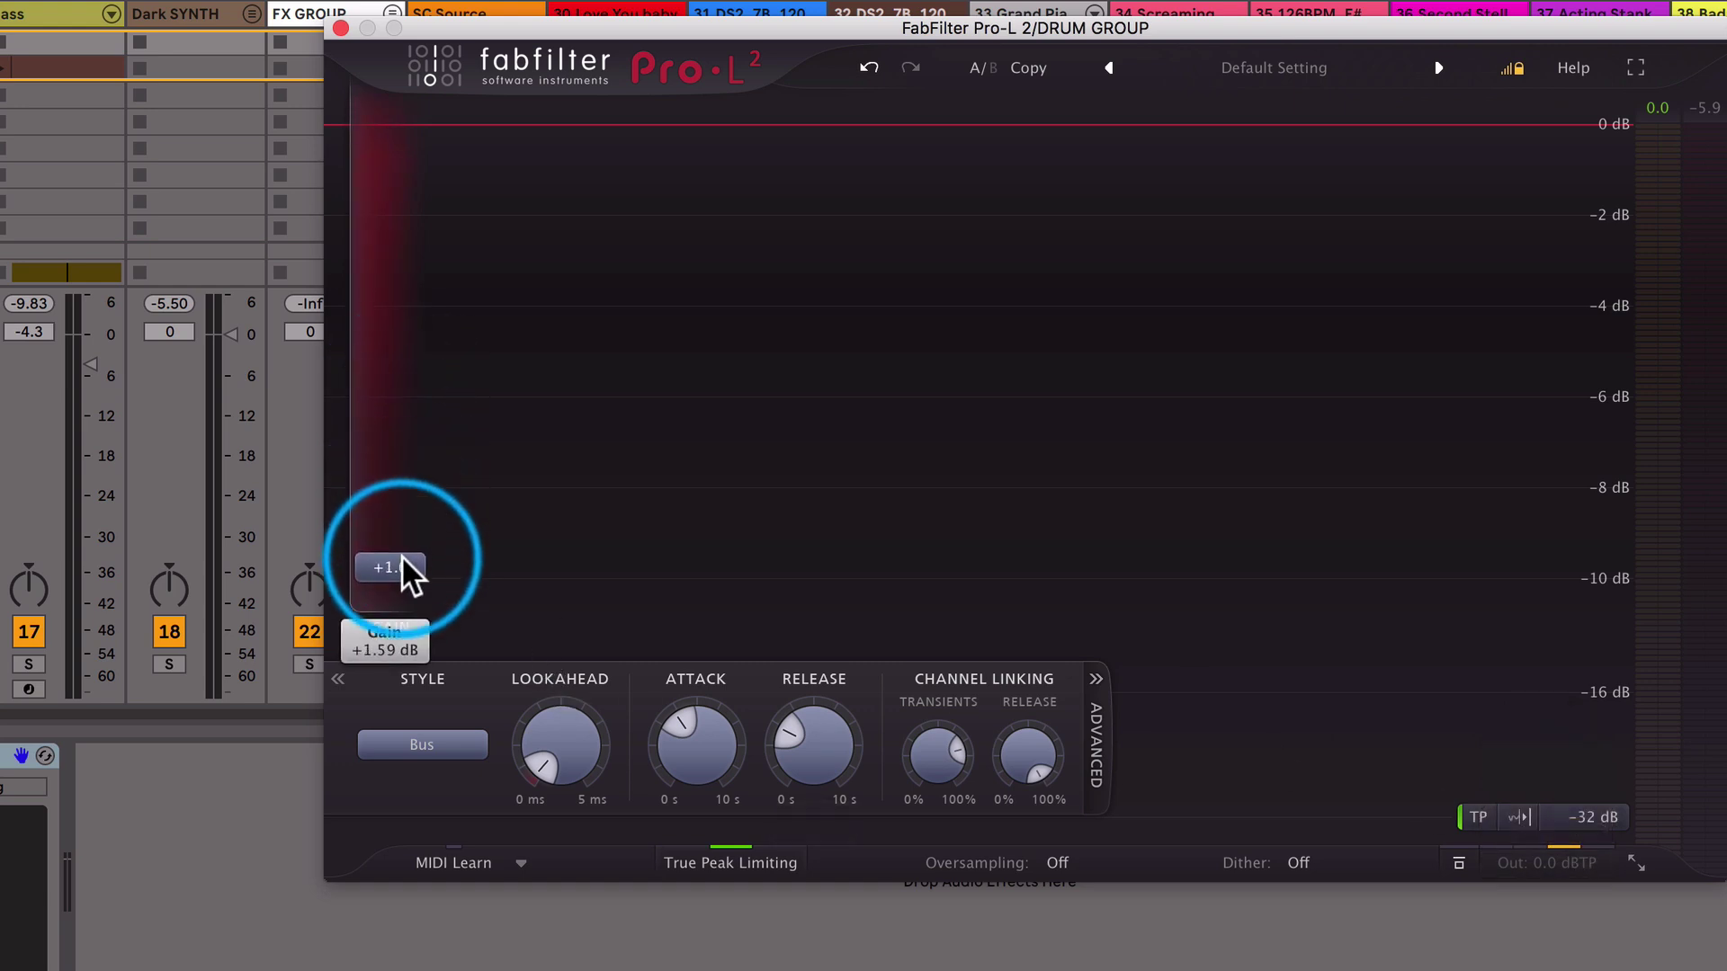
mouse_move(1608, 890)
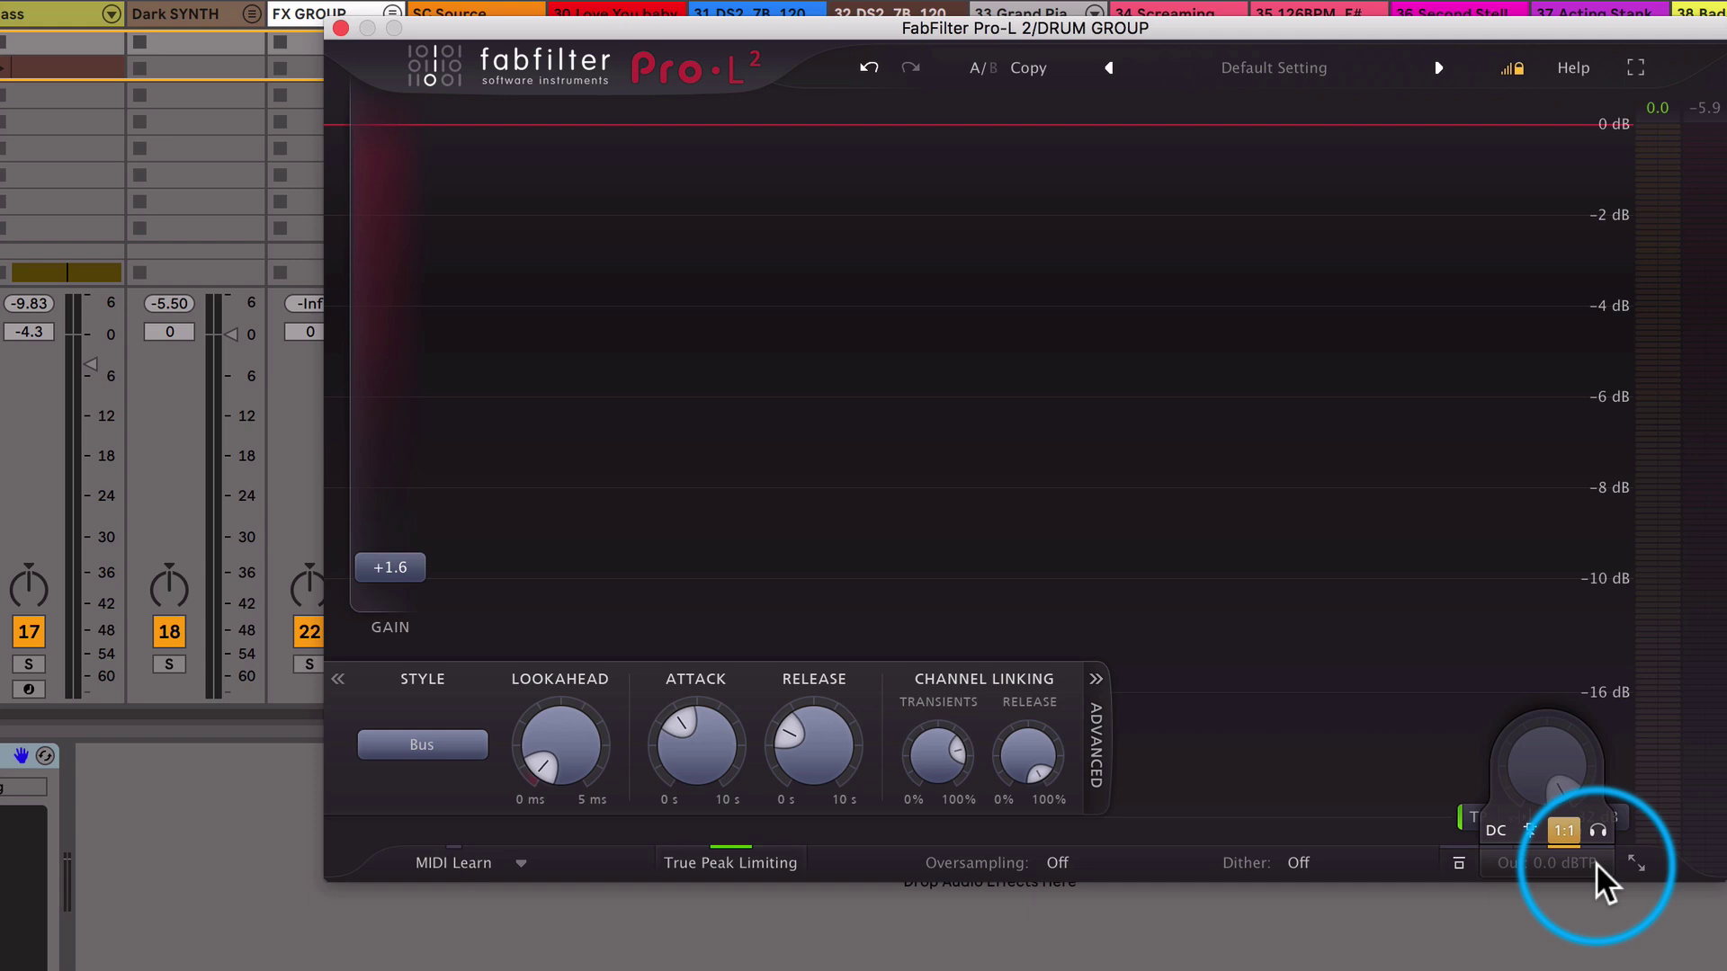
mouse_move(1577, 866)
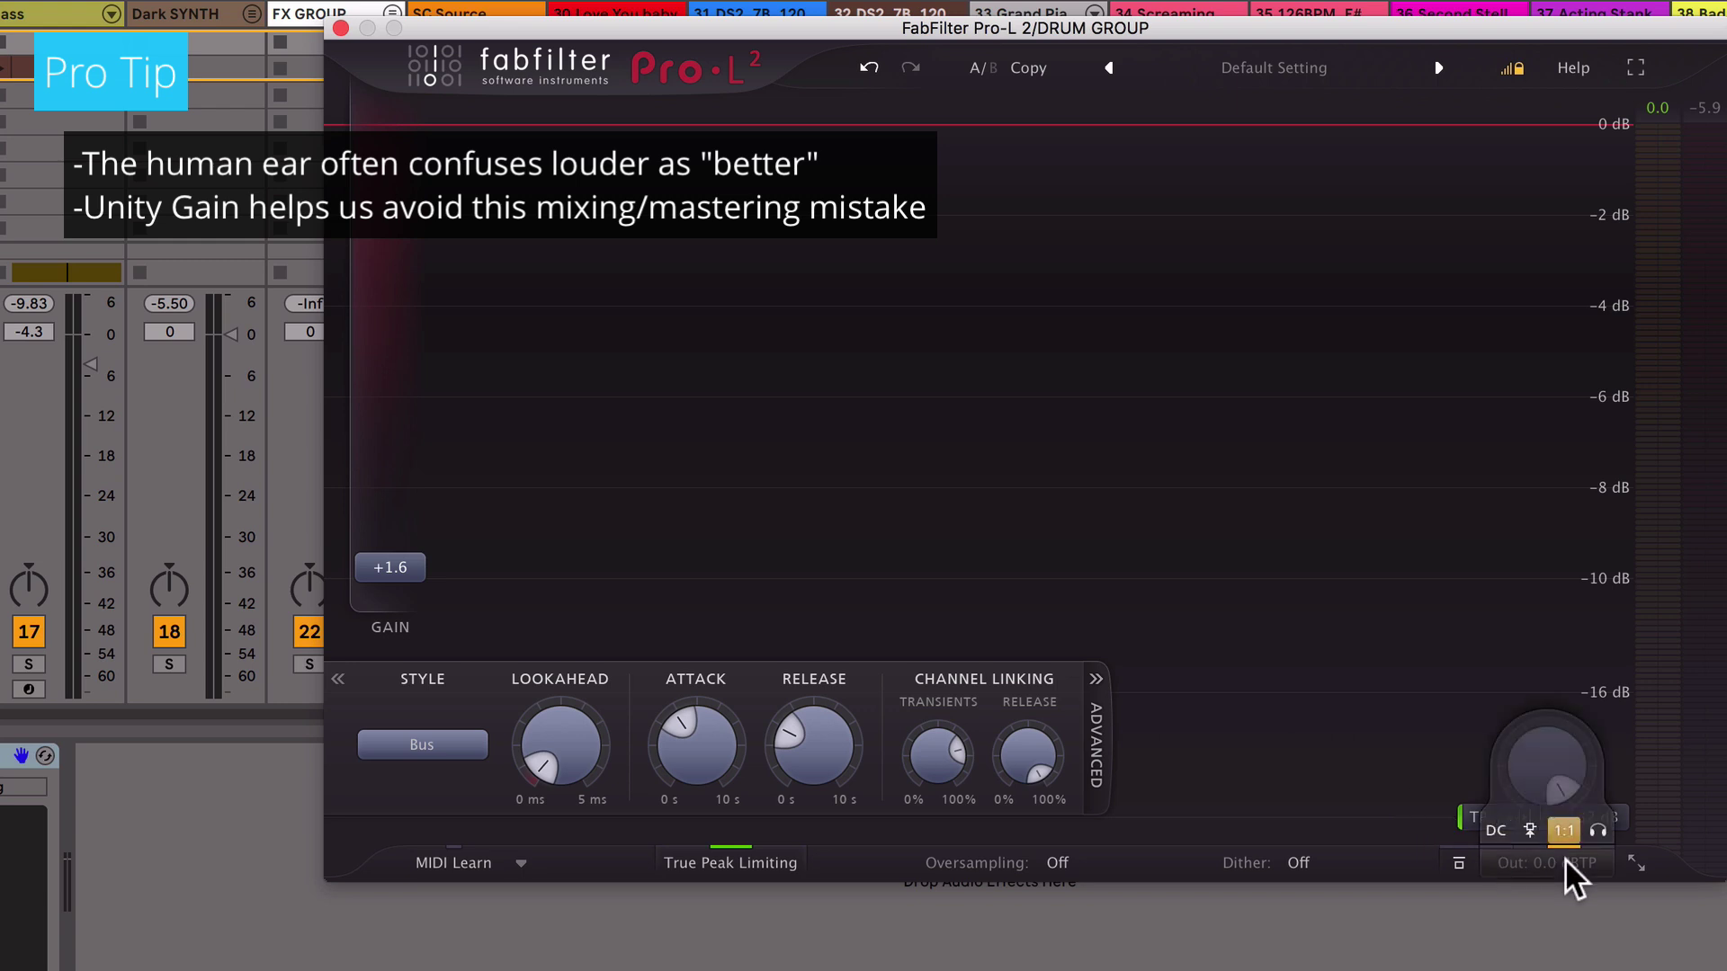
left_click_drag(430, 601, 415, 623)
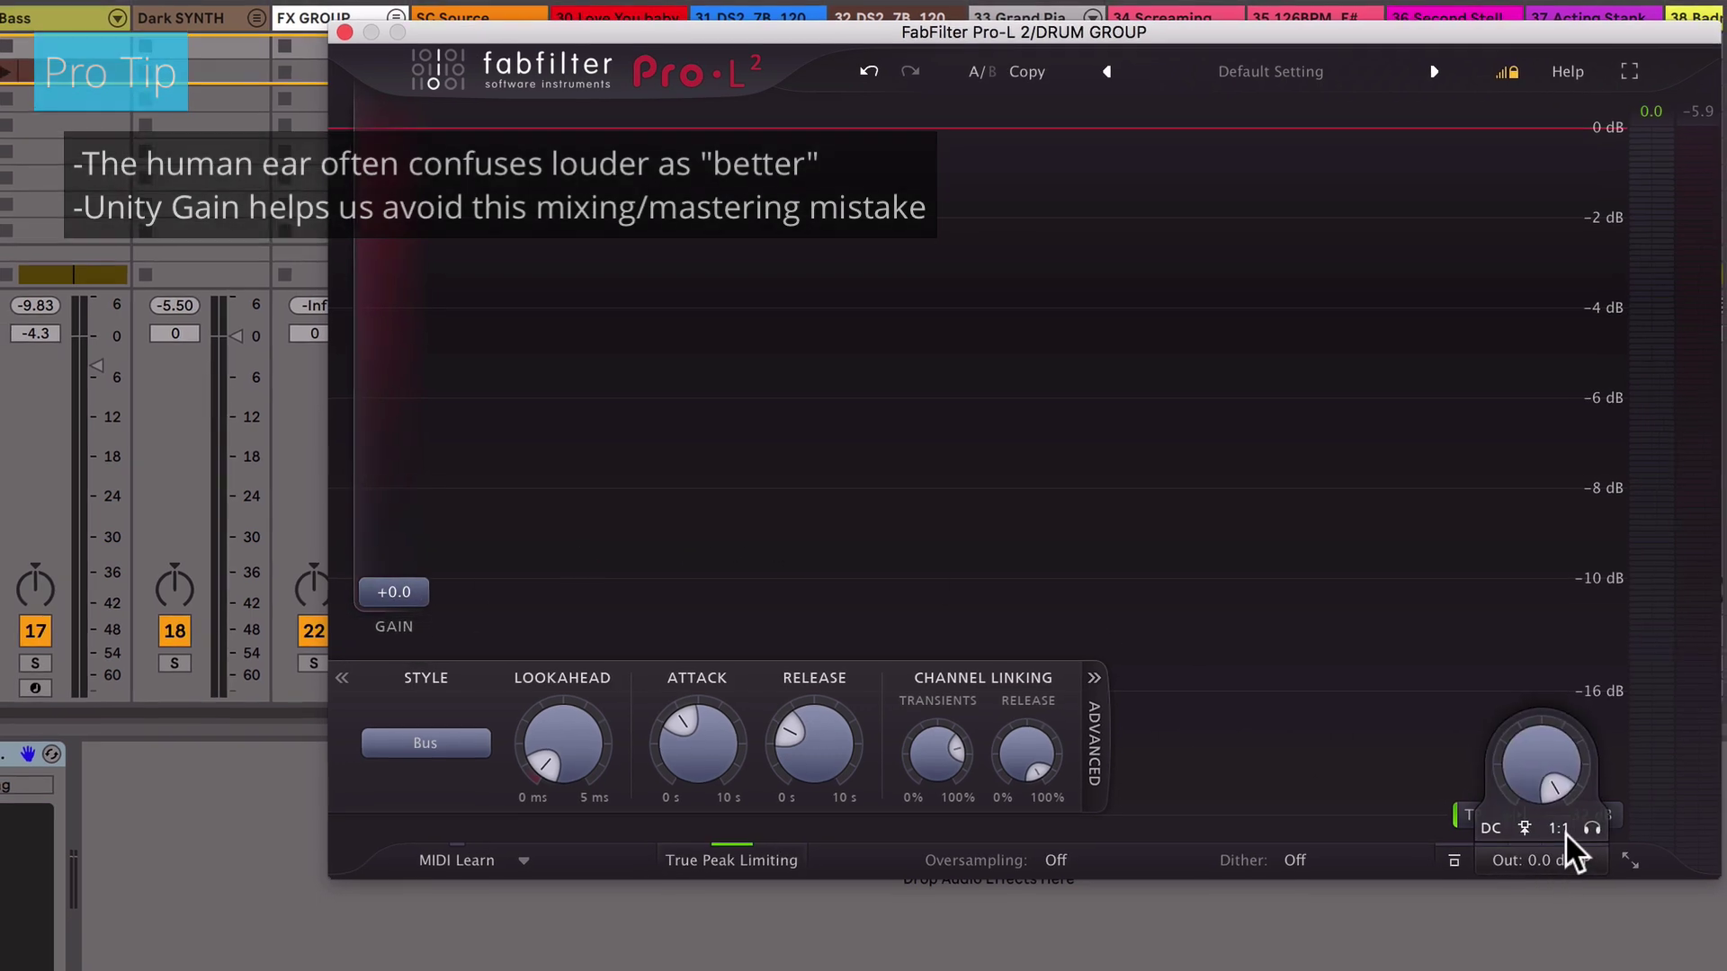
- Enable 1:1 unity-gain monitoring, start the song, and raise the DRUM GROUP limiter gain to +5.0 dB
left_click(1565, 833)
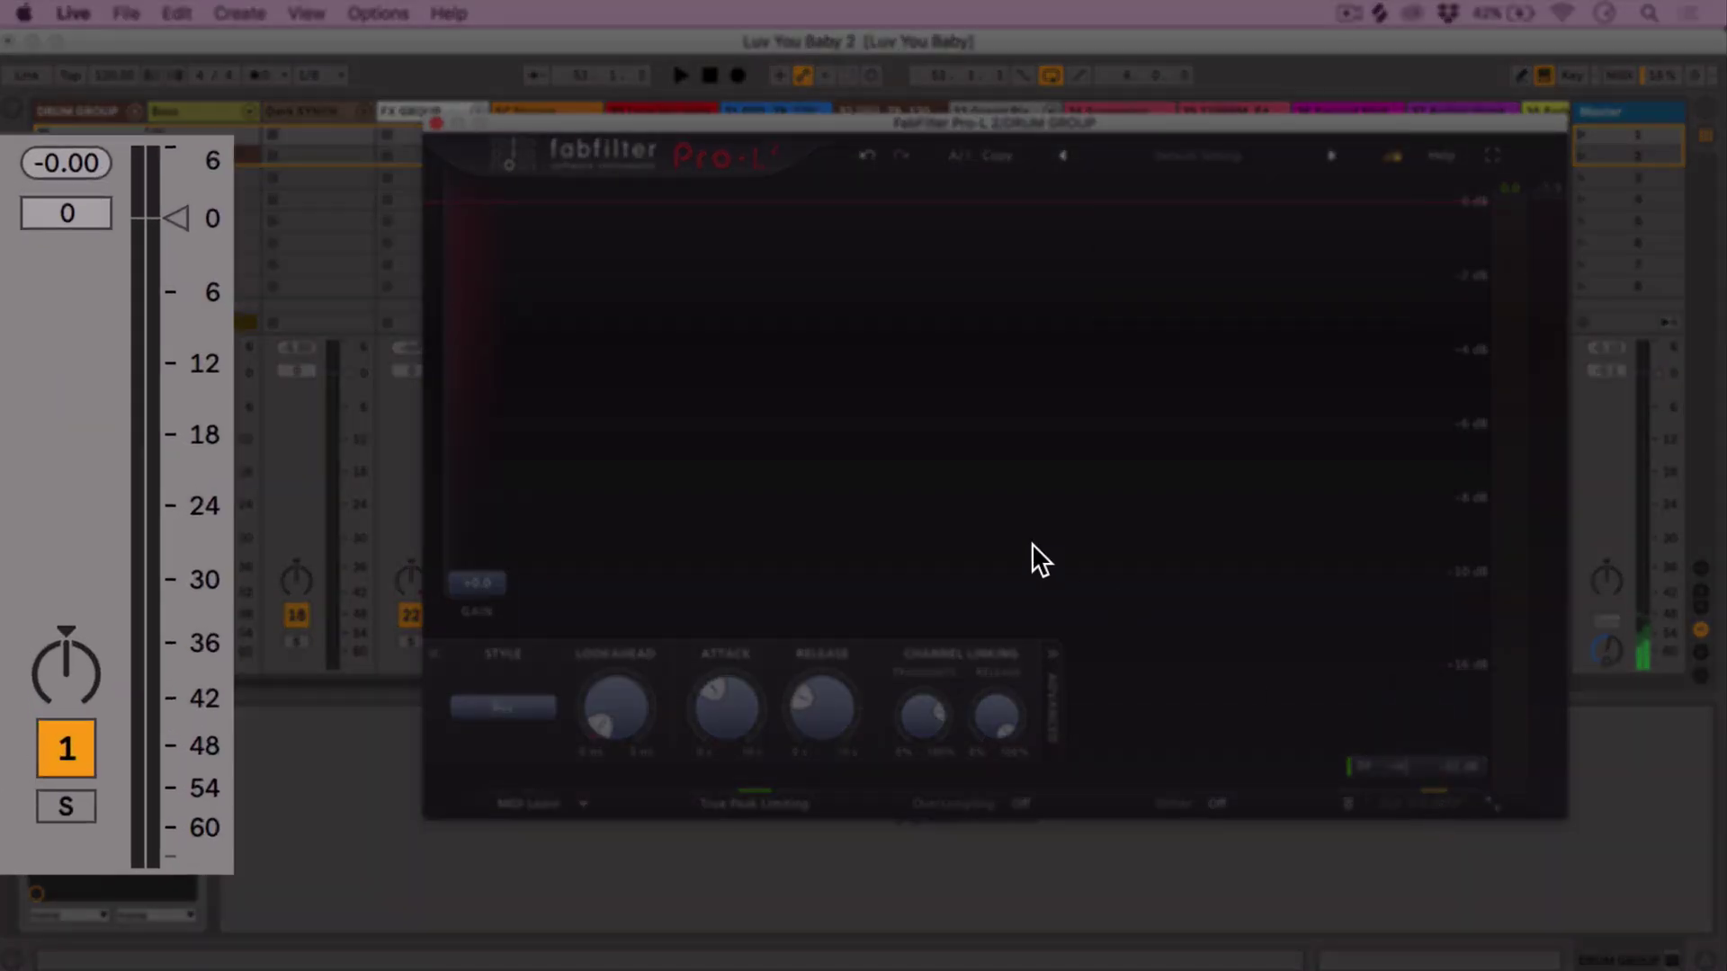
key("space")
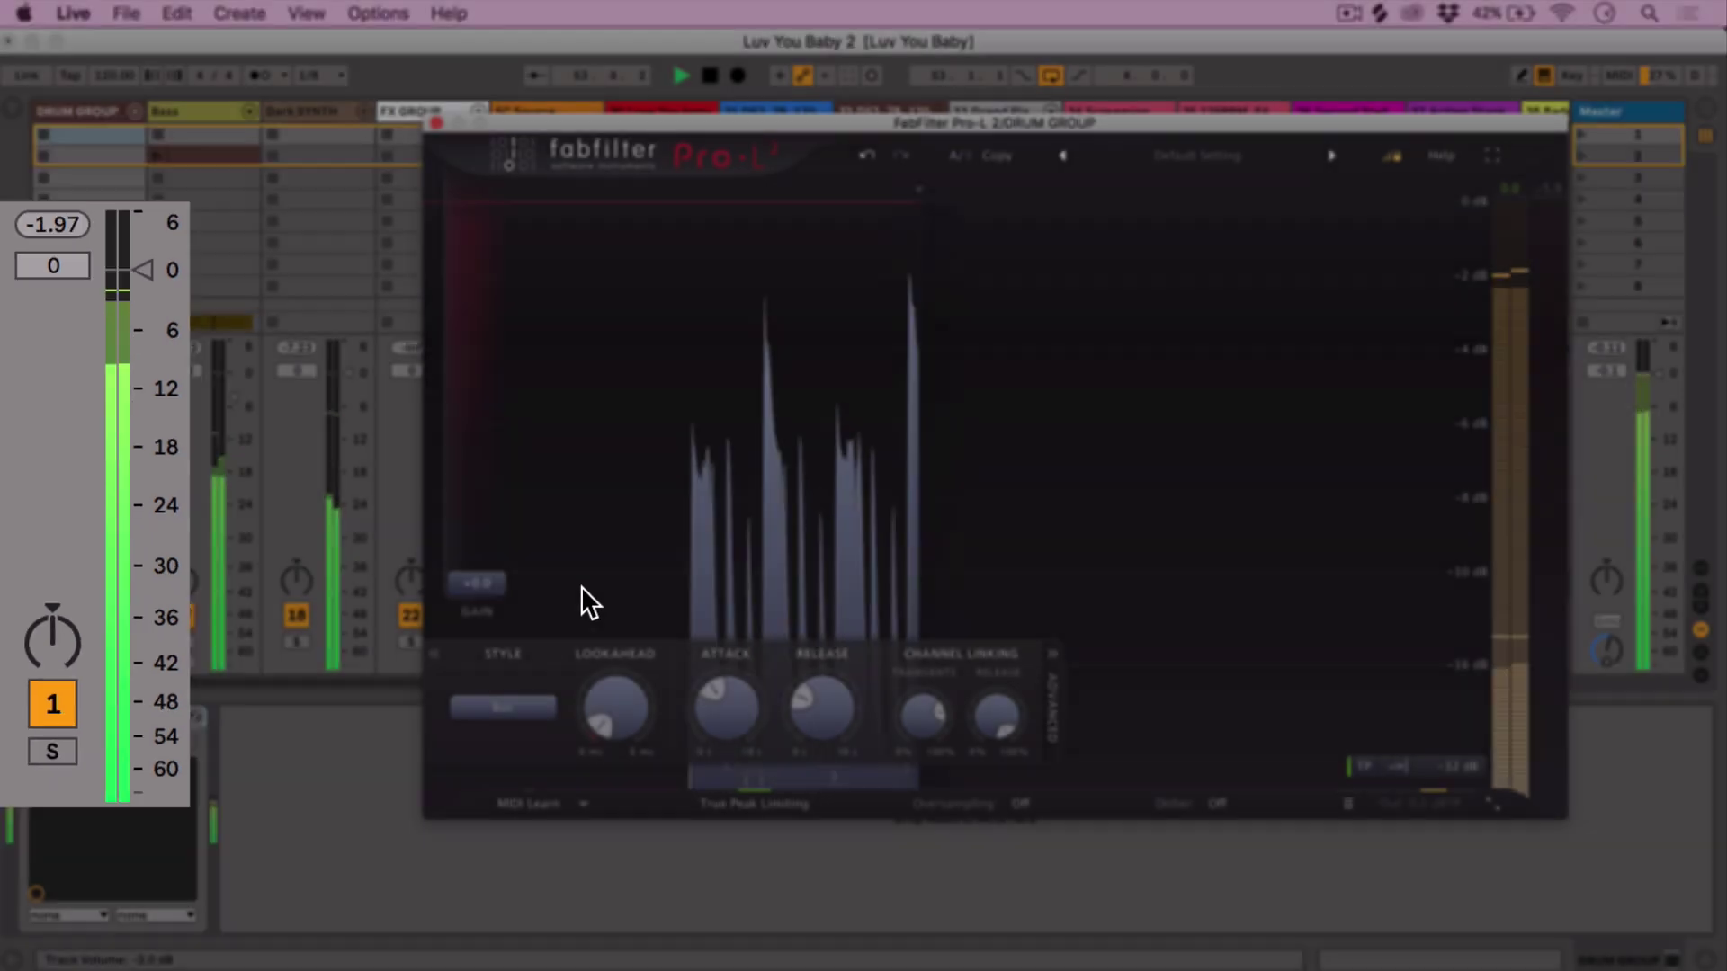
left_click_drag(488, 578, 492, 524)
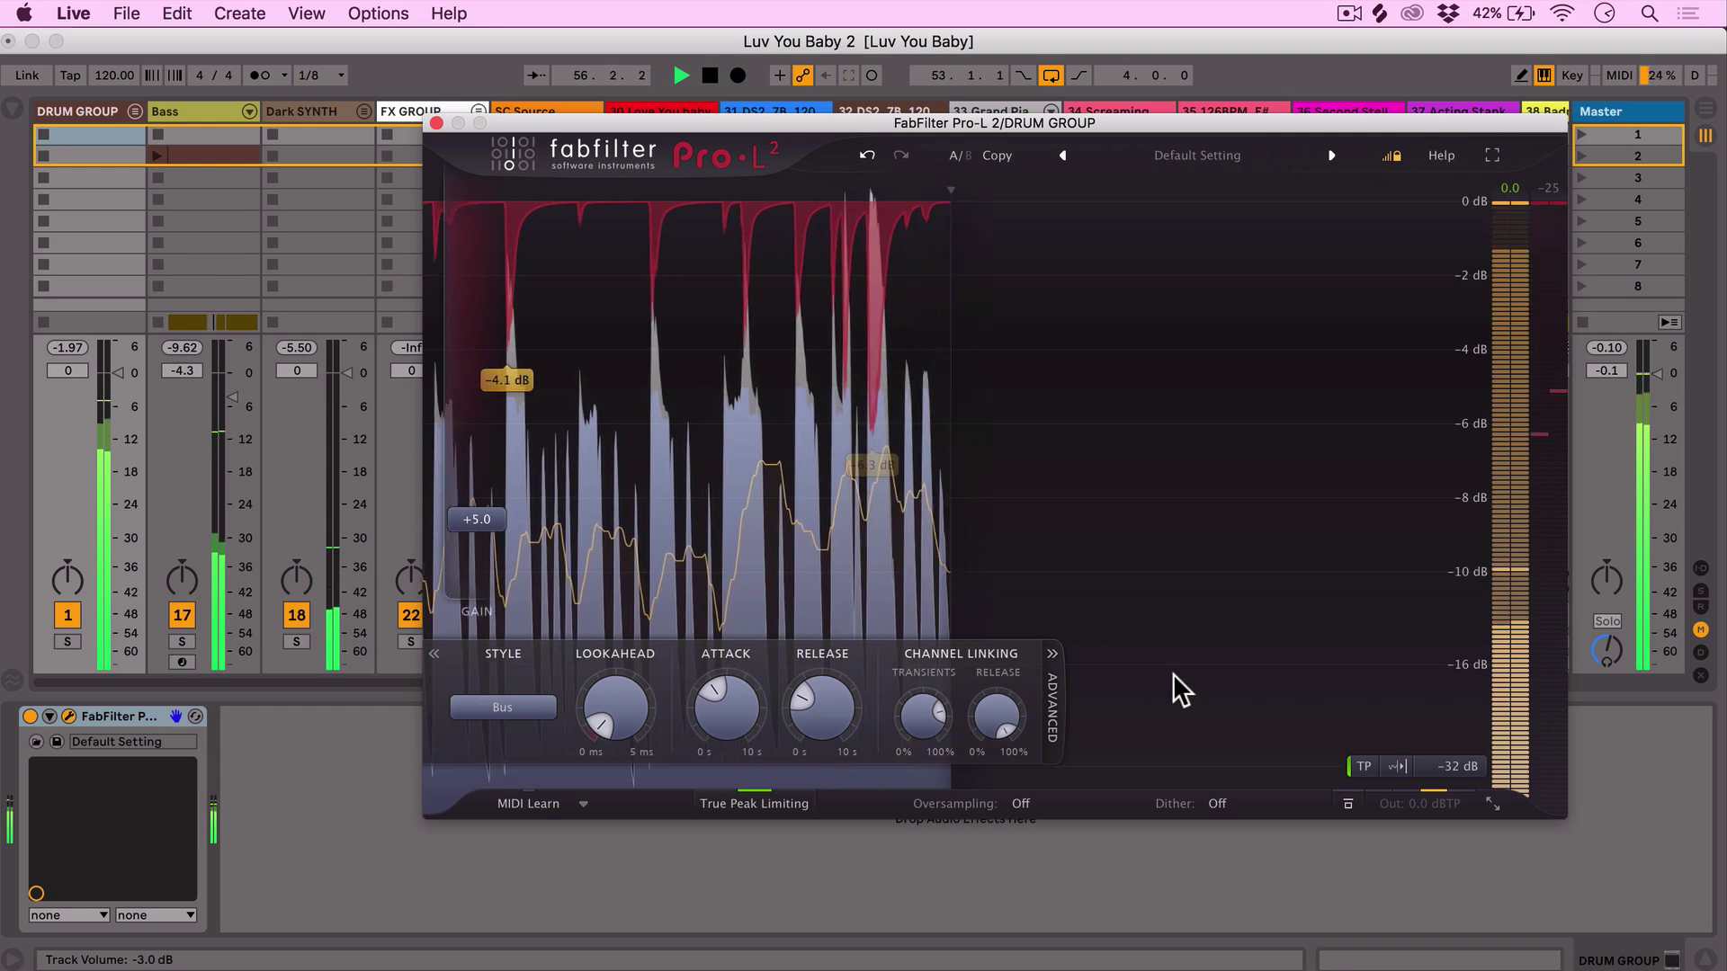
- A/B the DRUM GROUP limiter with bypass, stop playback, and leave it bypassed
left_click(1314, 752)
left_click(1346, 795)
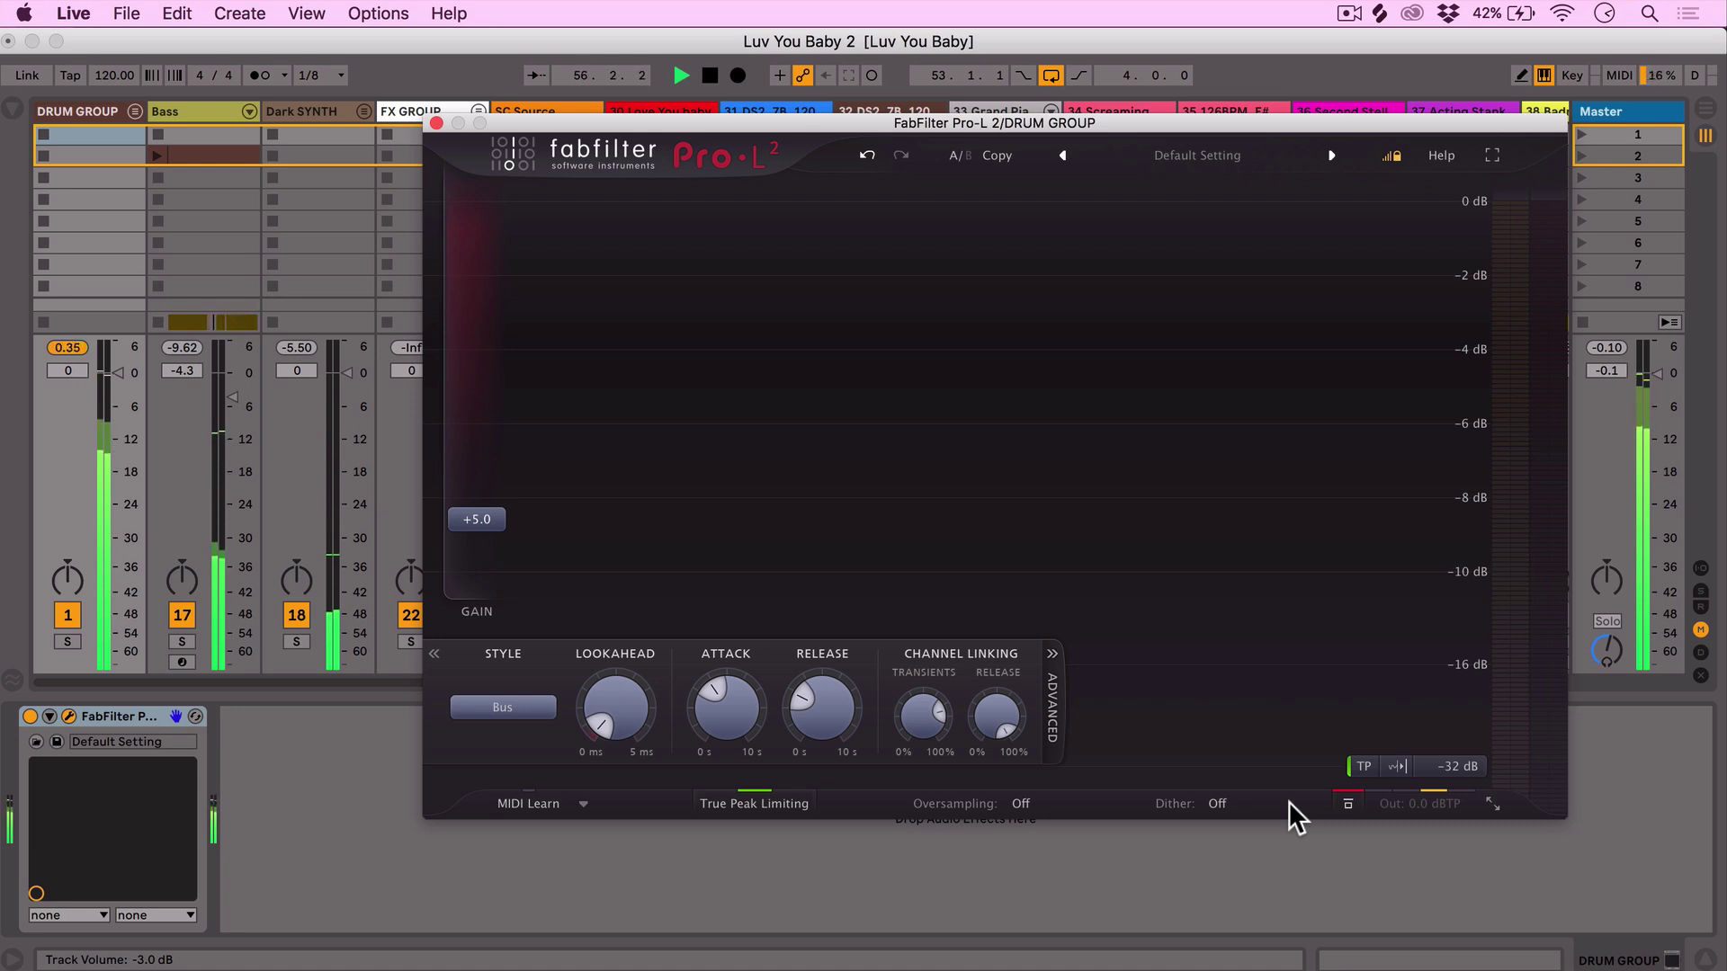
left_click(1347, 803)
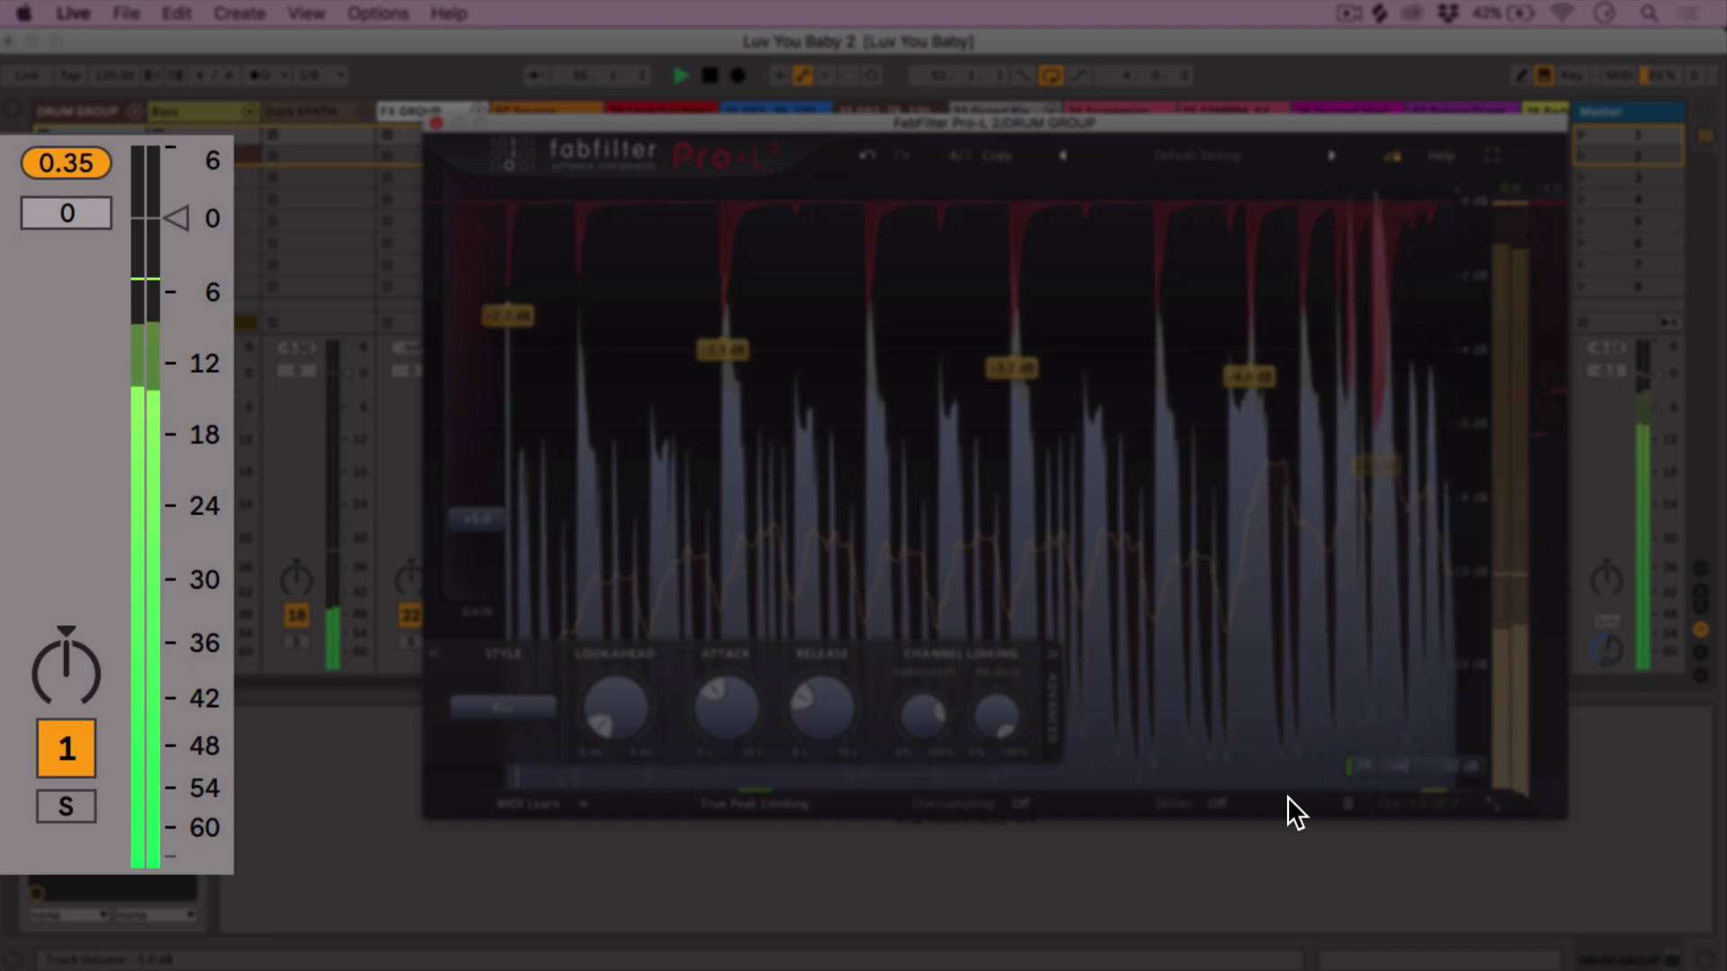
key("space")
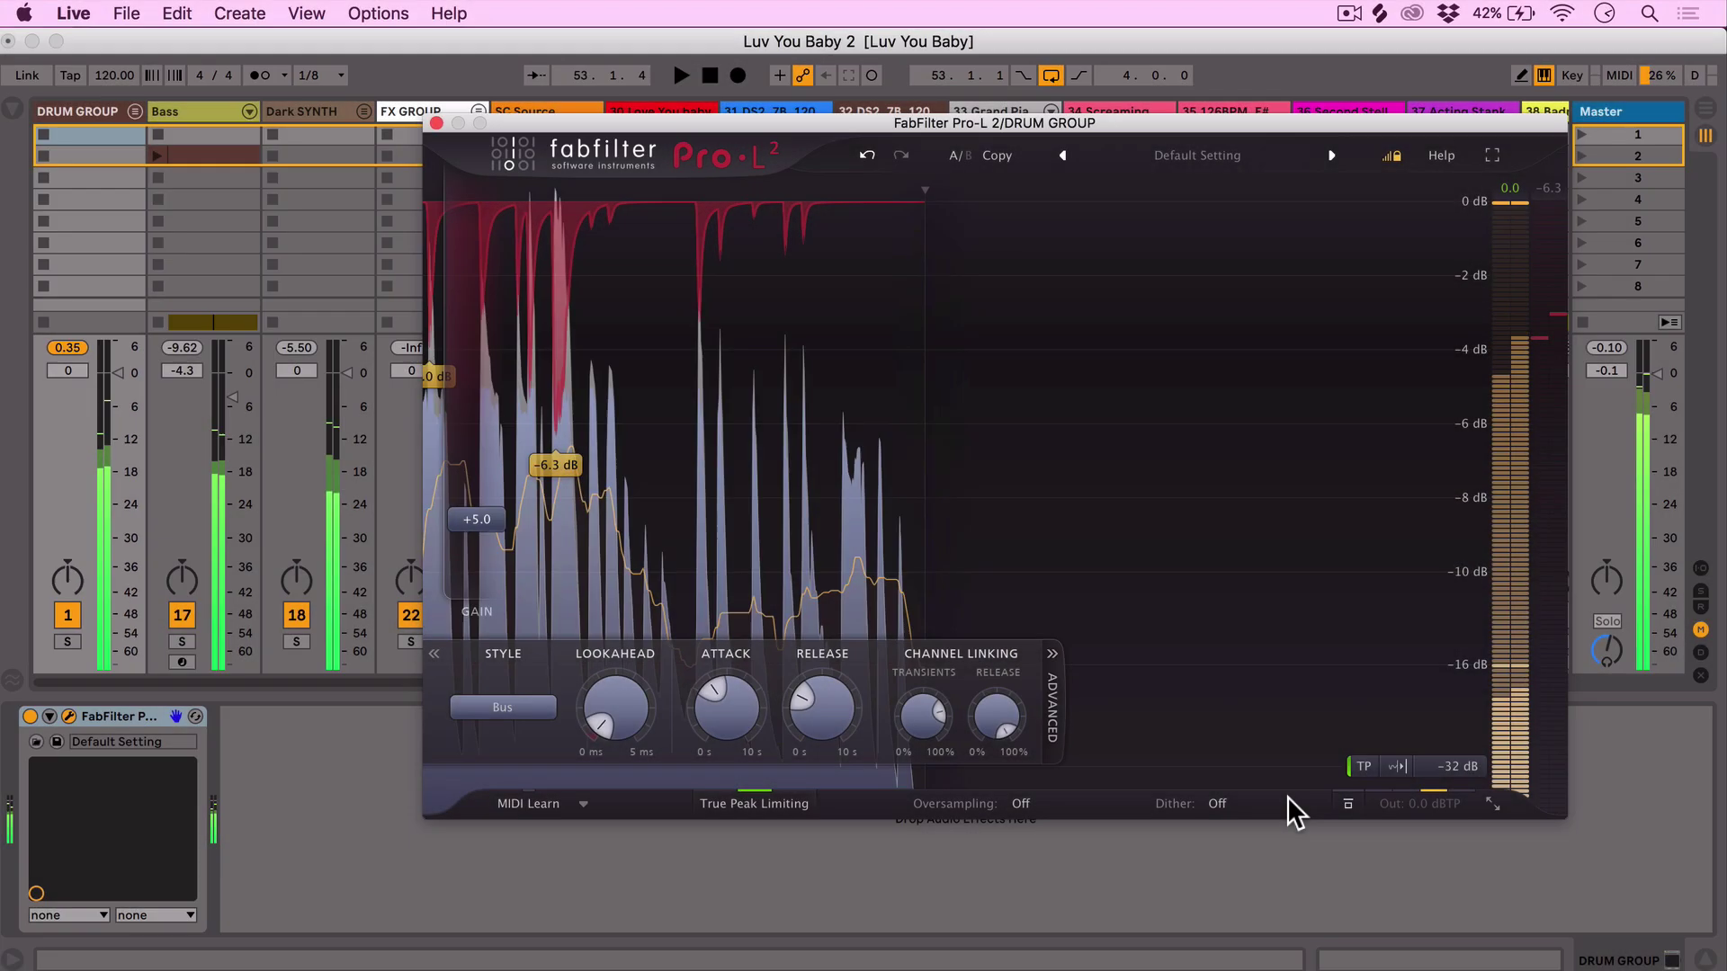
left_click(1345, 802)
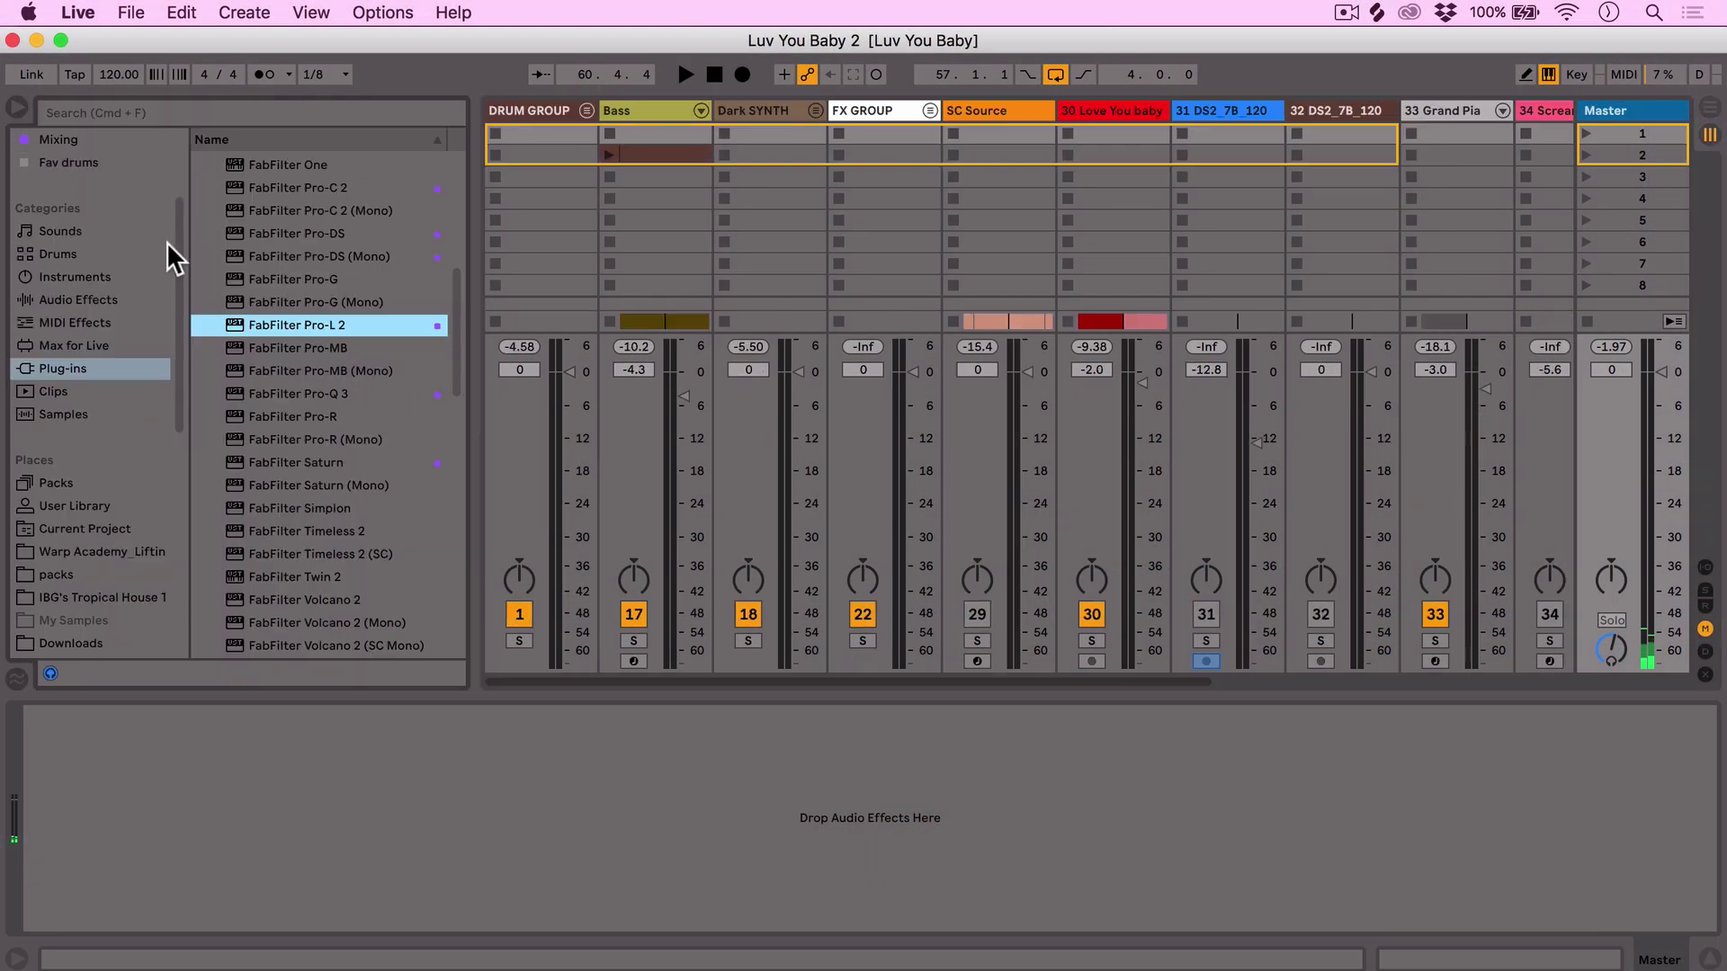
- Put FabFilter Pro-L 2 on the Master track and turn on its 1:1 unity gain
left_click_drag(261, 333, 1596, 142)
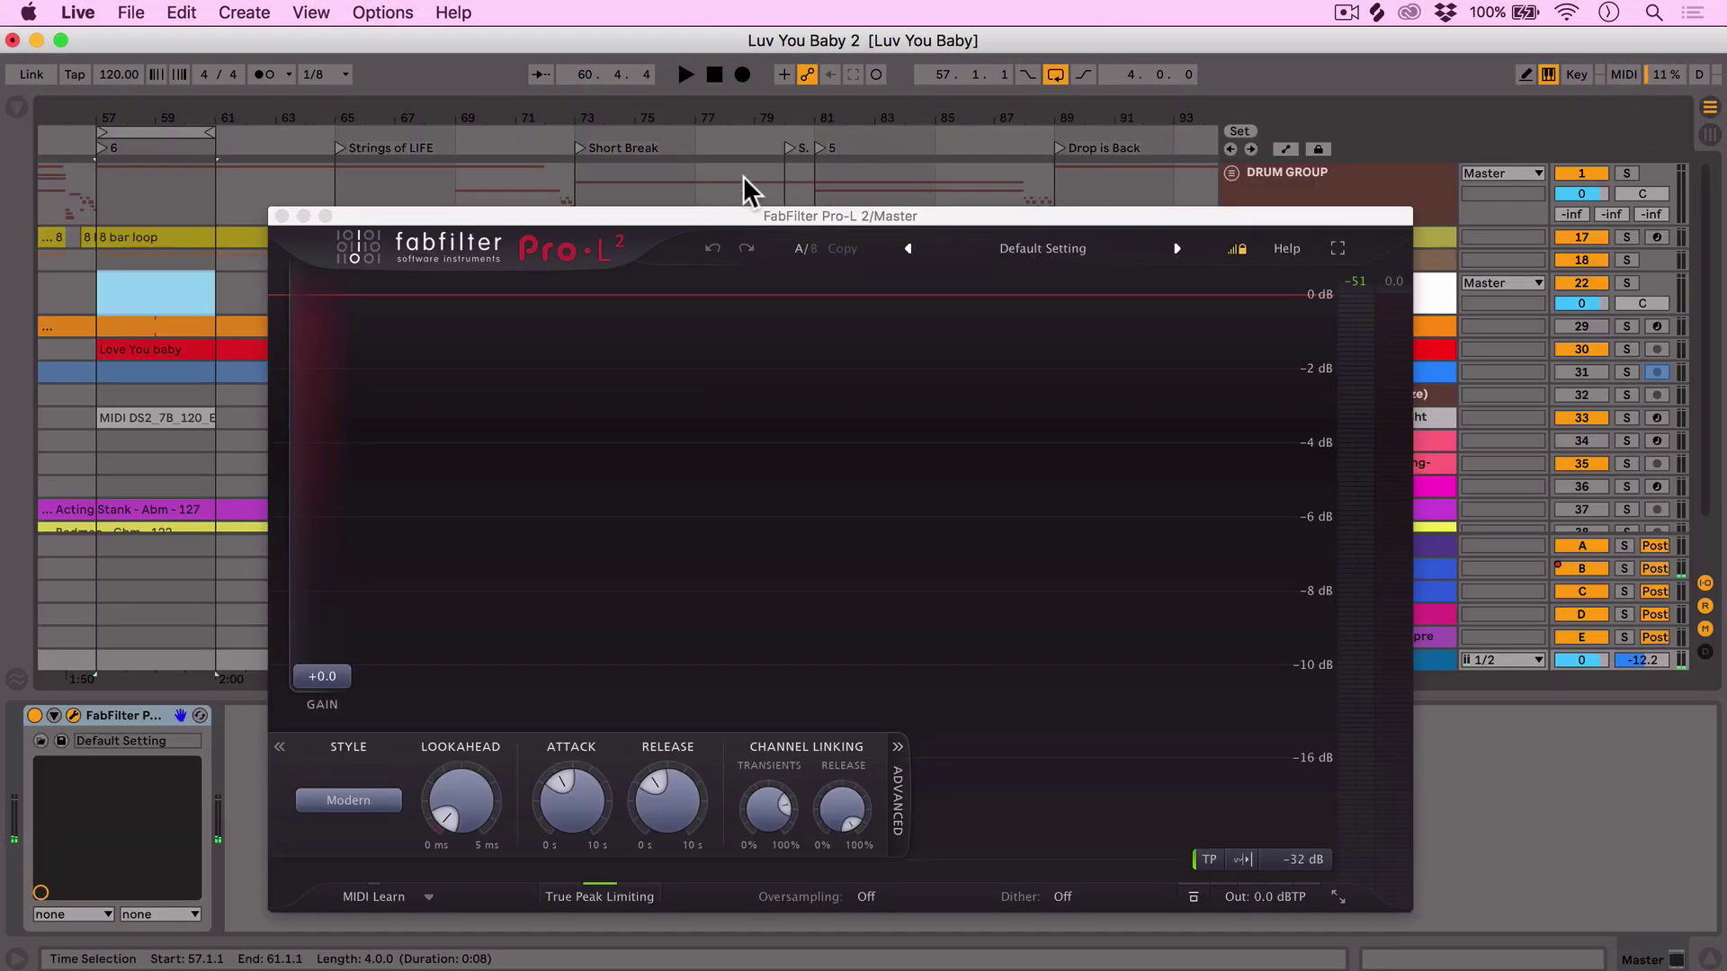
left_click_drag(685, 217, 746, 126)
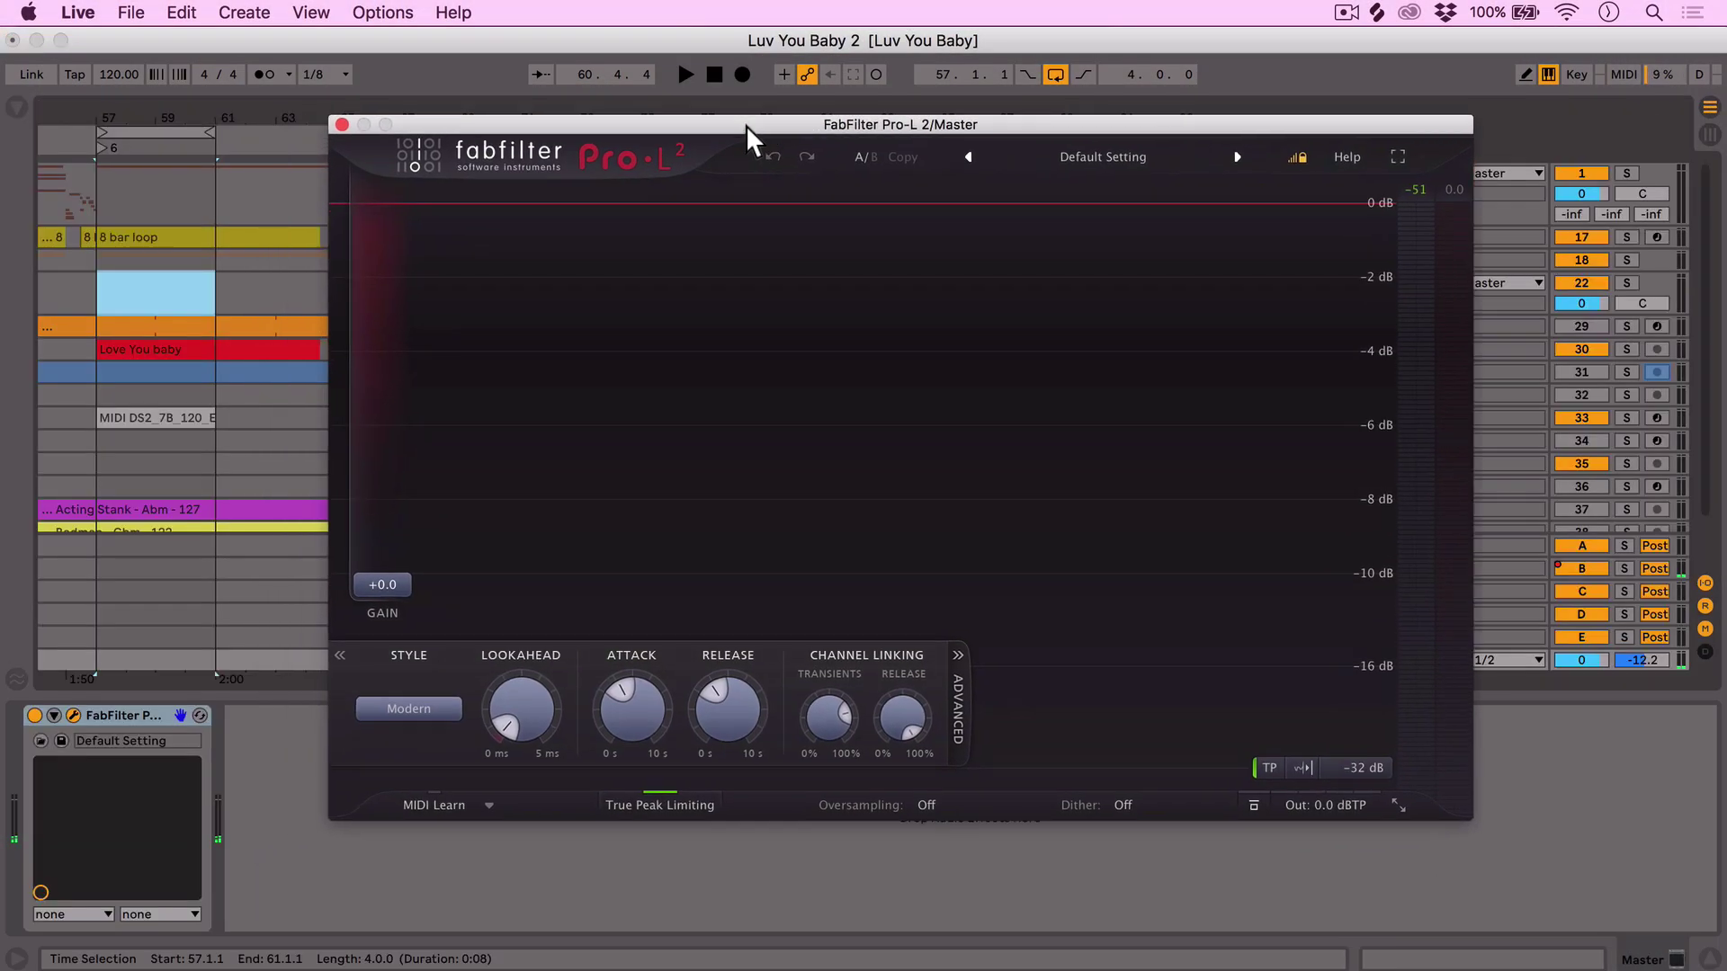
mouse_move(1303, 804)
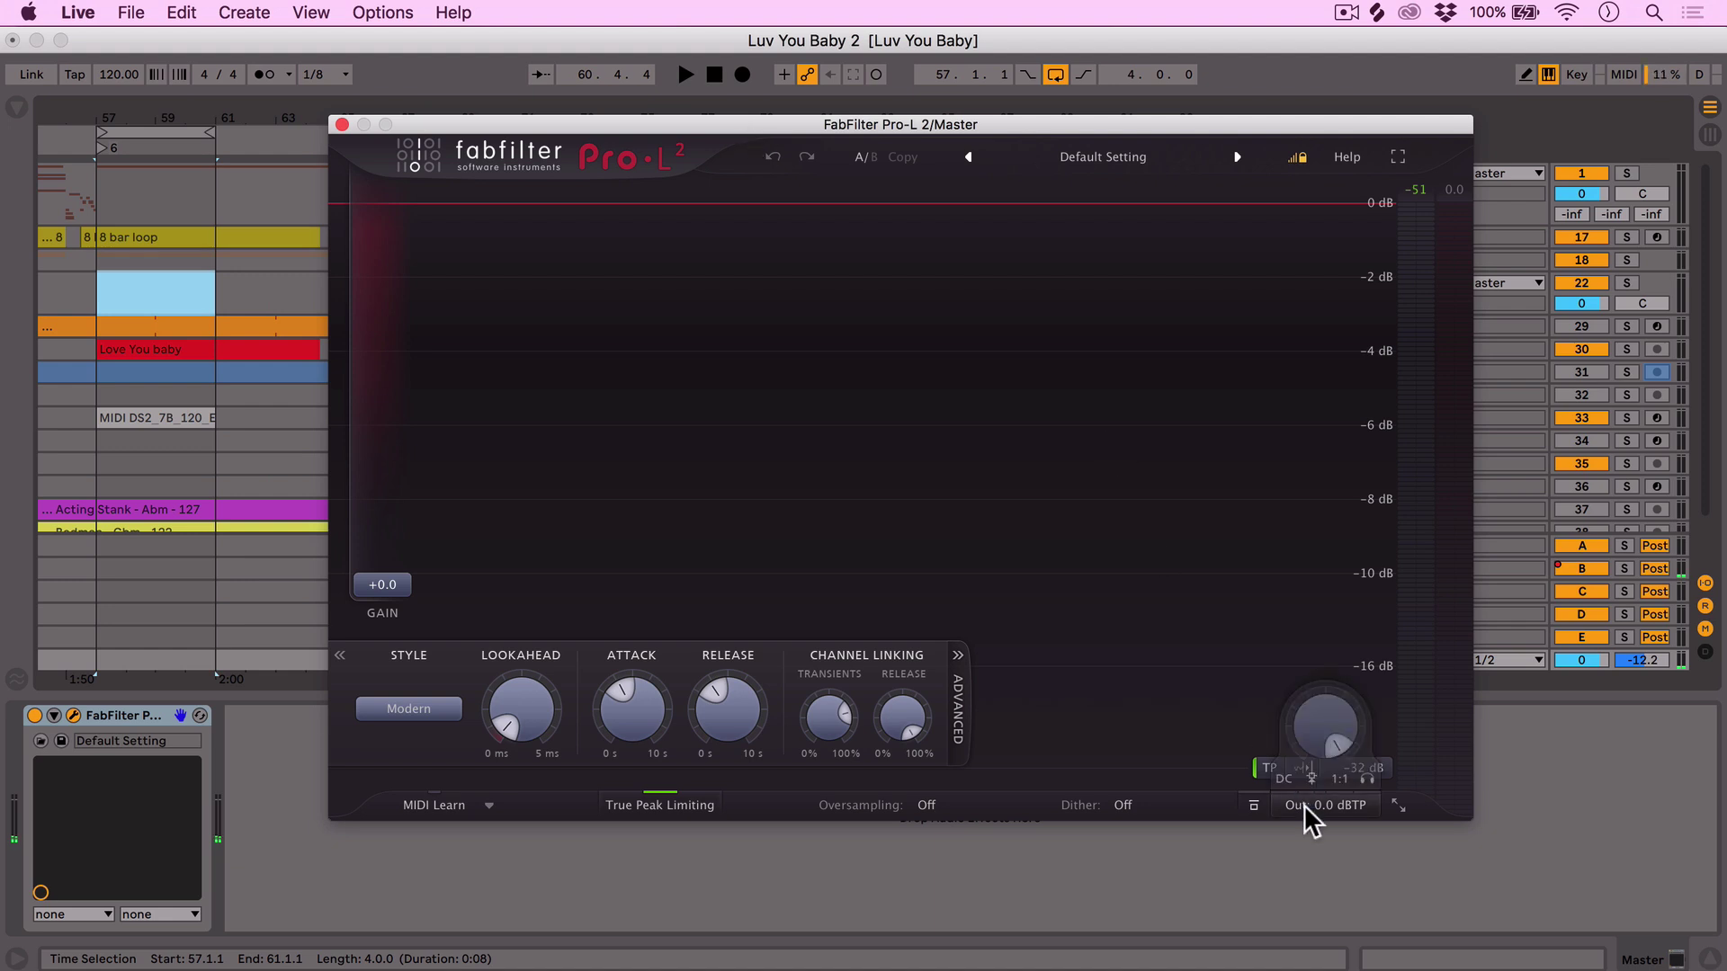
left_click(1339, 779)
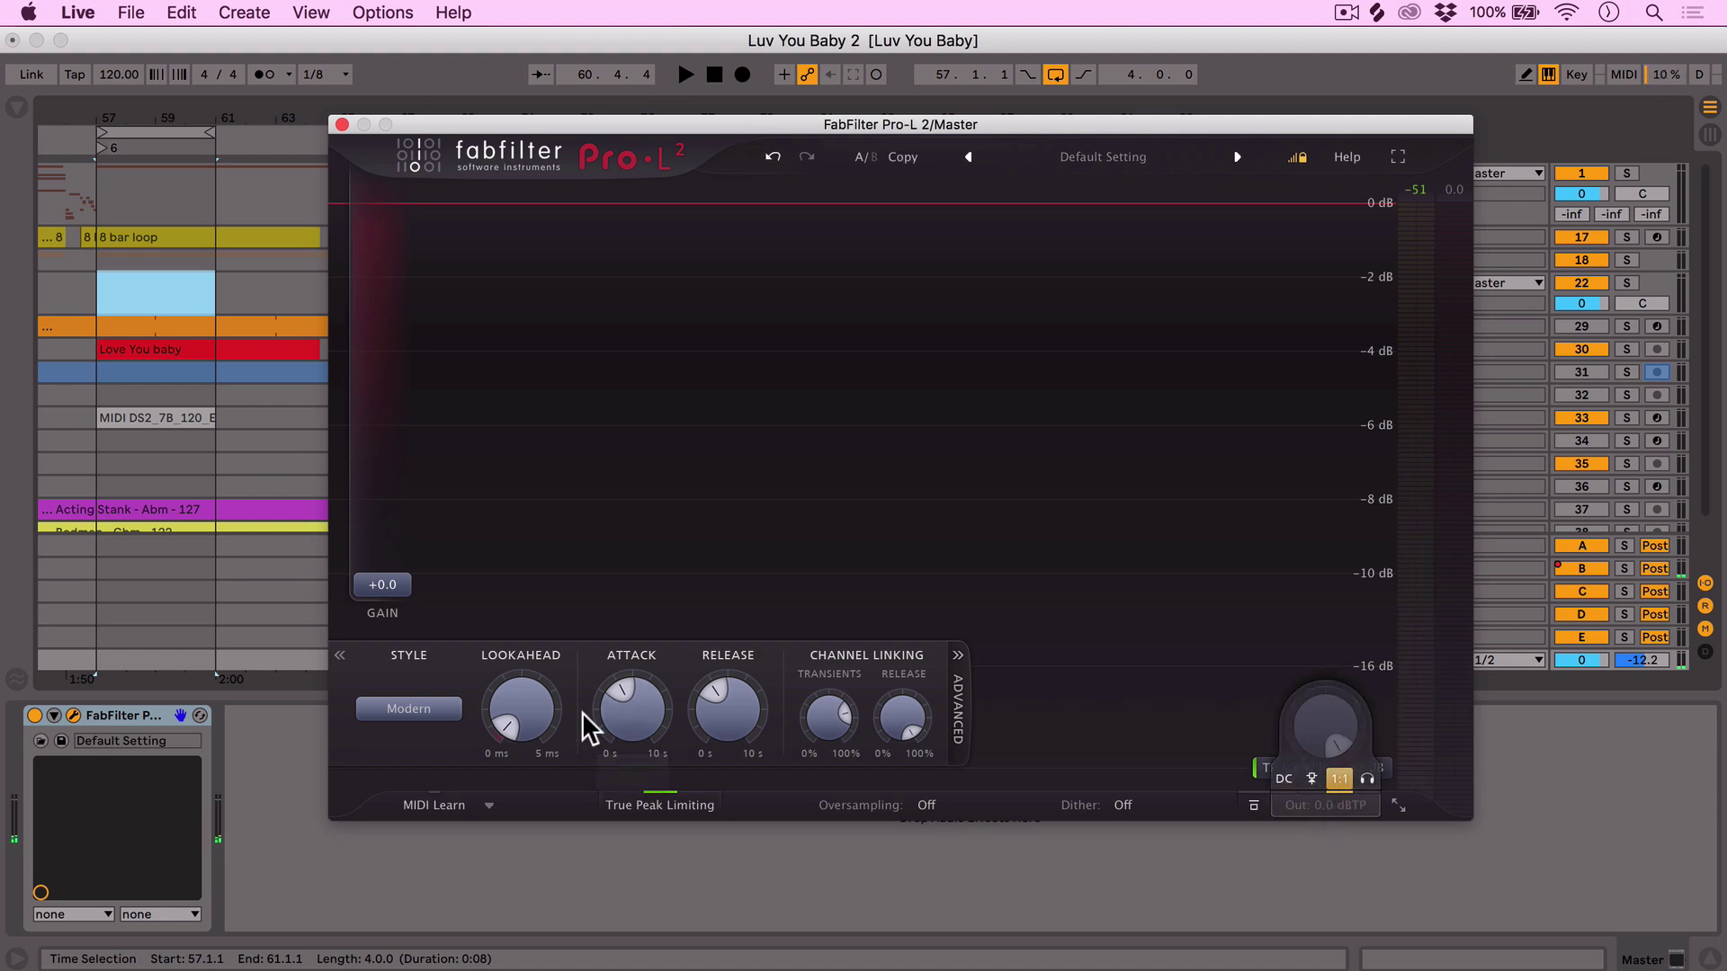
- Select the Aggressive style and, with the song playing, raise the input gain to +5.0 dB
left_click(445, 714)
left_click(438, 831)
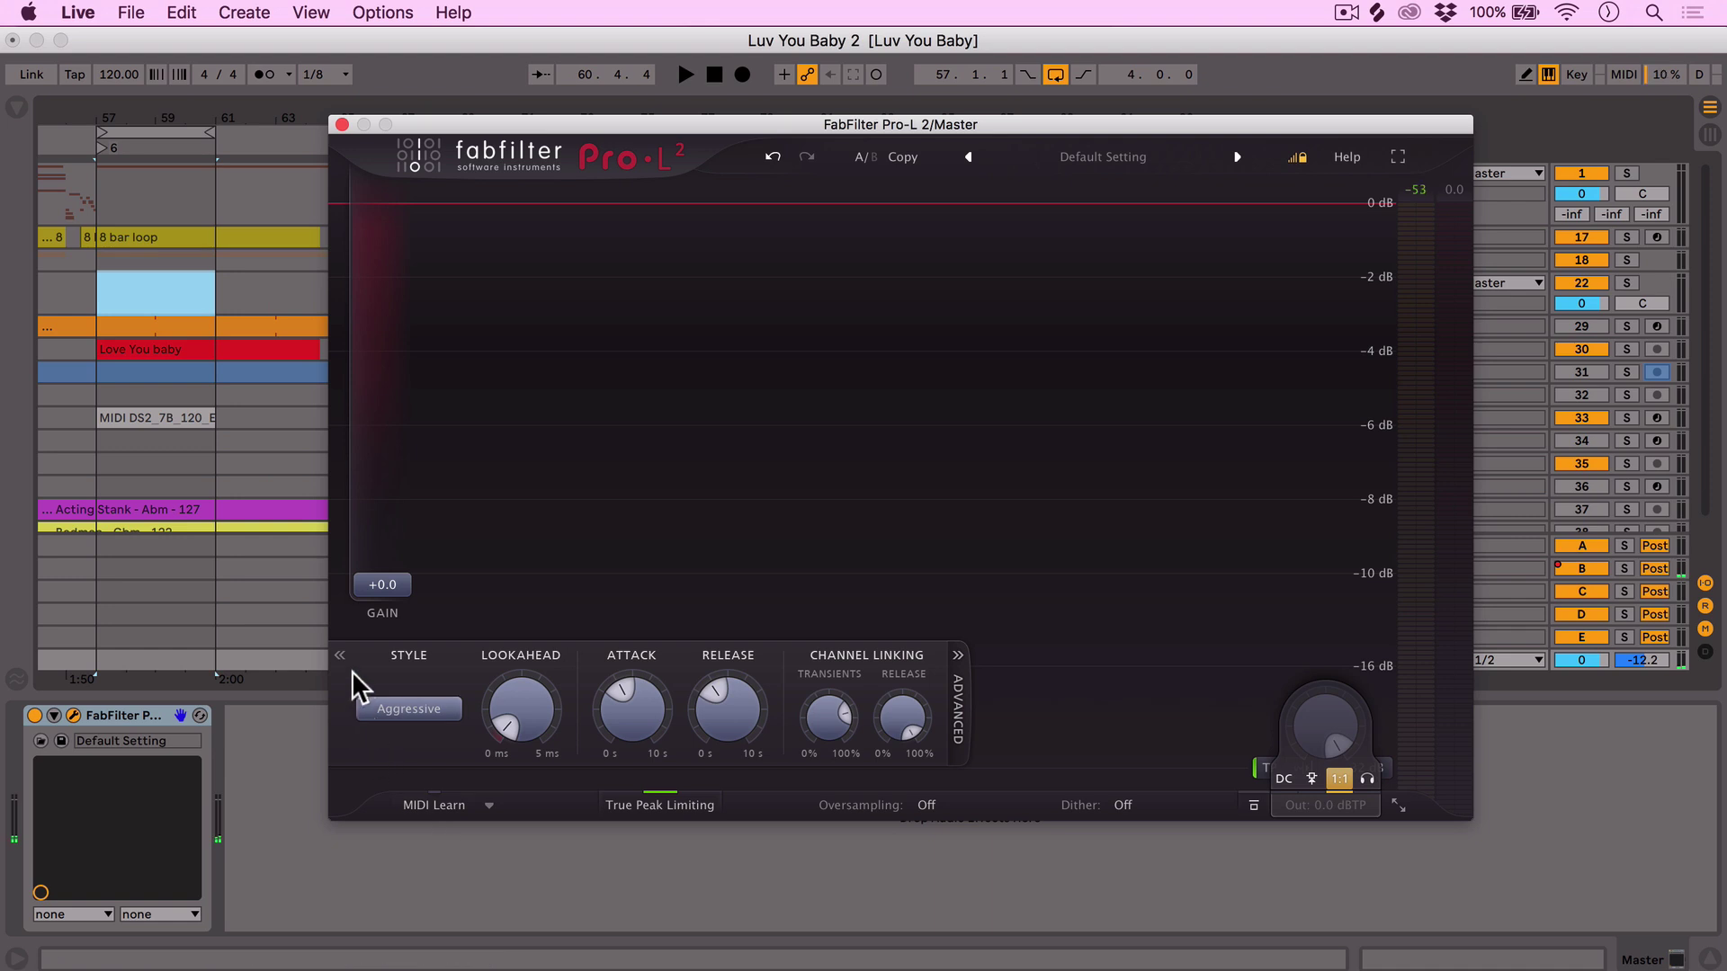
key("space")
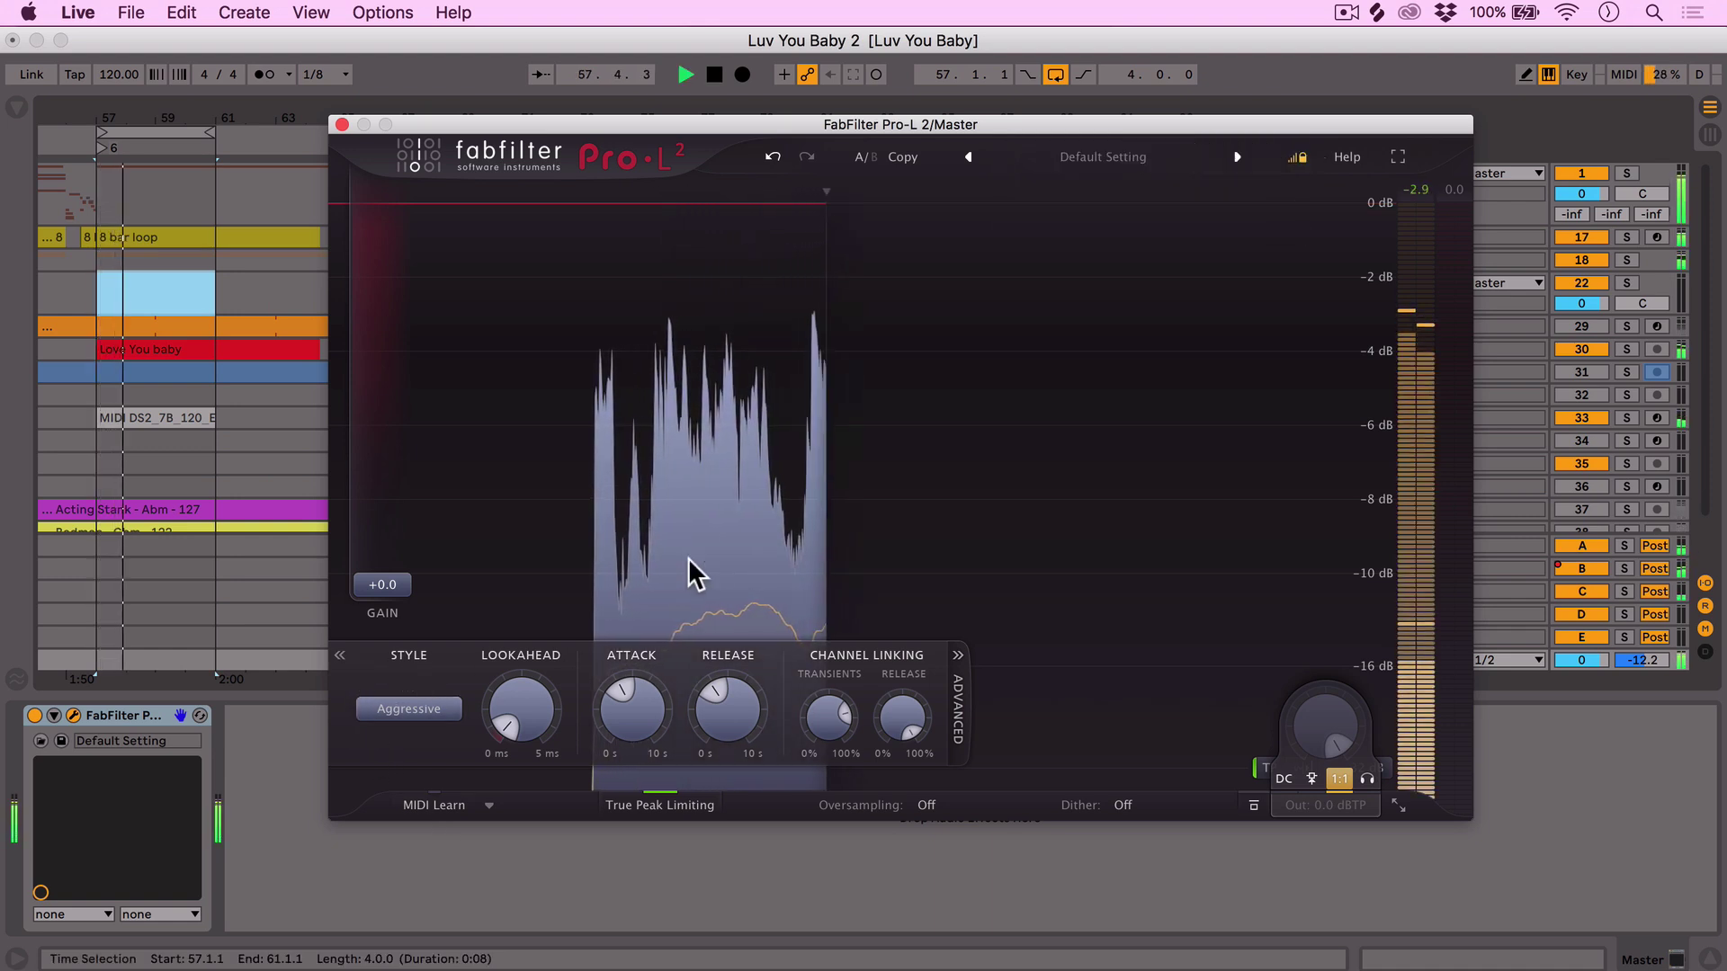
left_click_drag(405, 583, 412, 535)
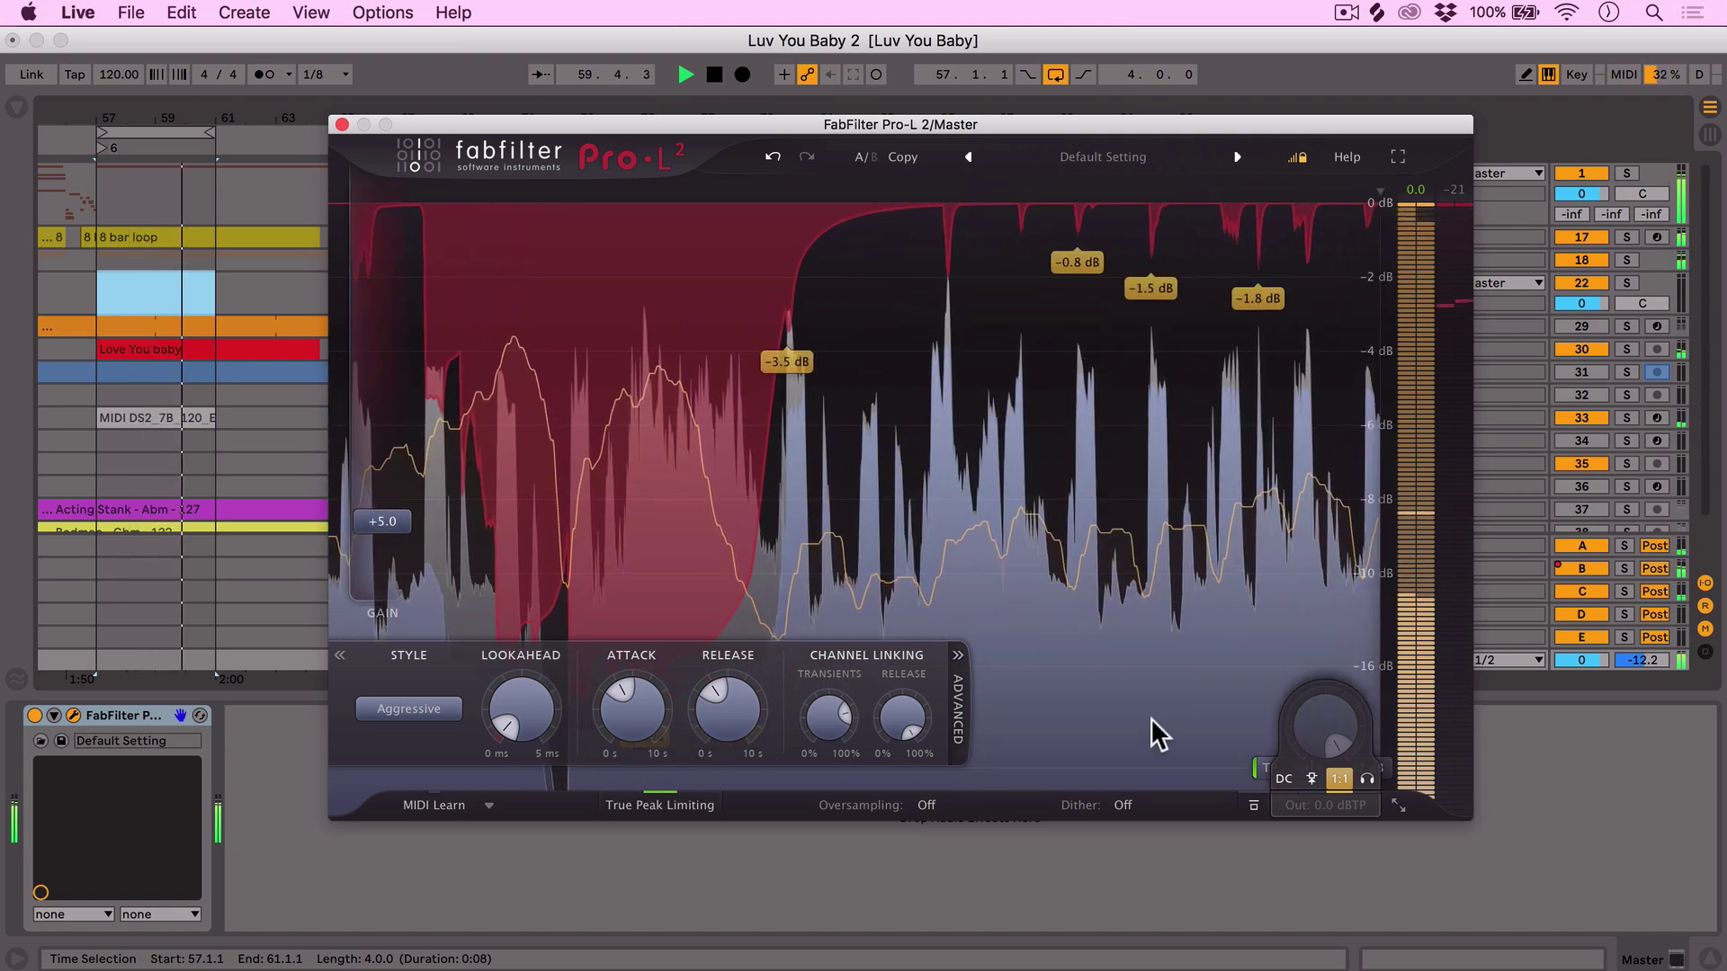
- Bypass and re-enable the Master limiter twice to compare, then stop playback
left_click(1253, 807)
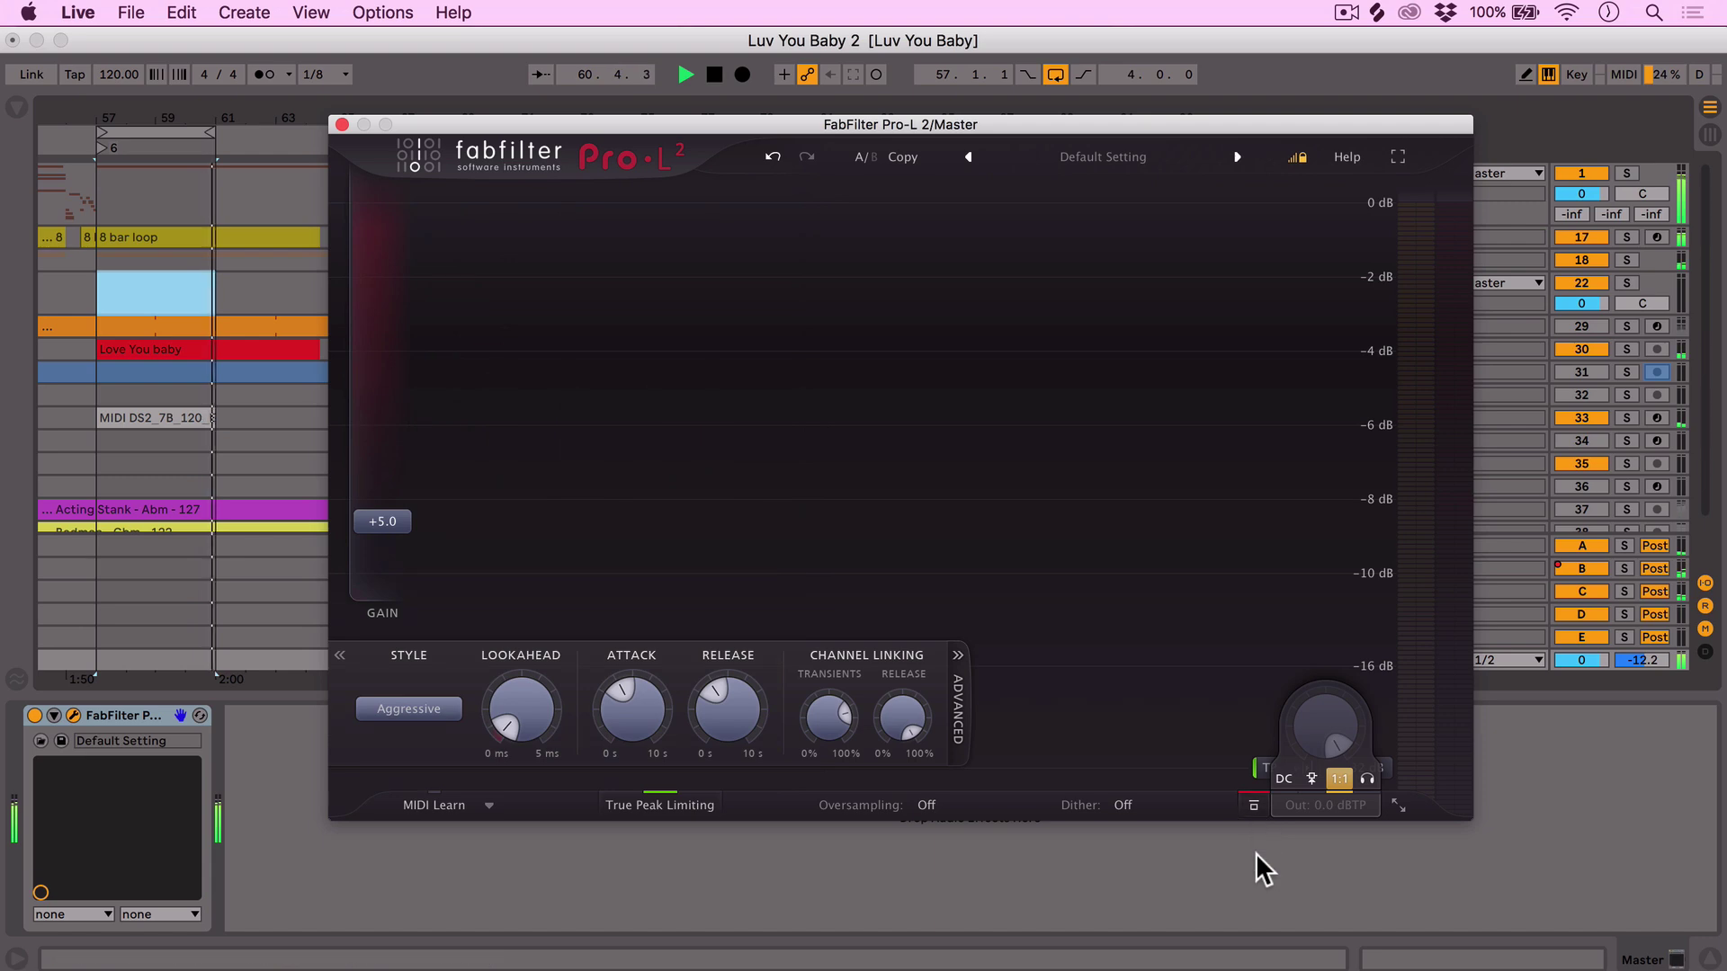
left_click(1255, 806)
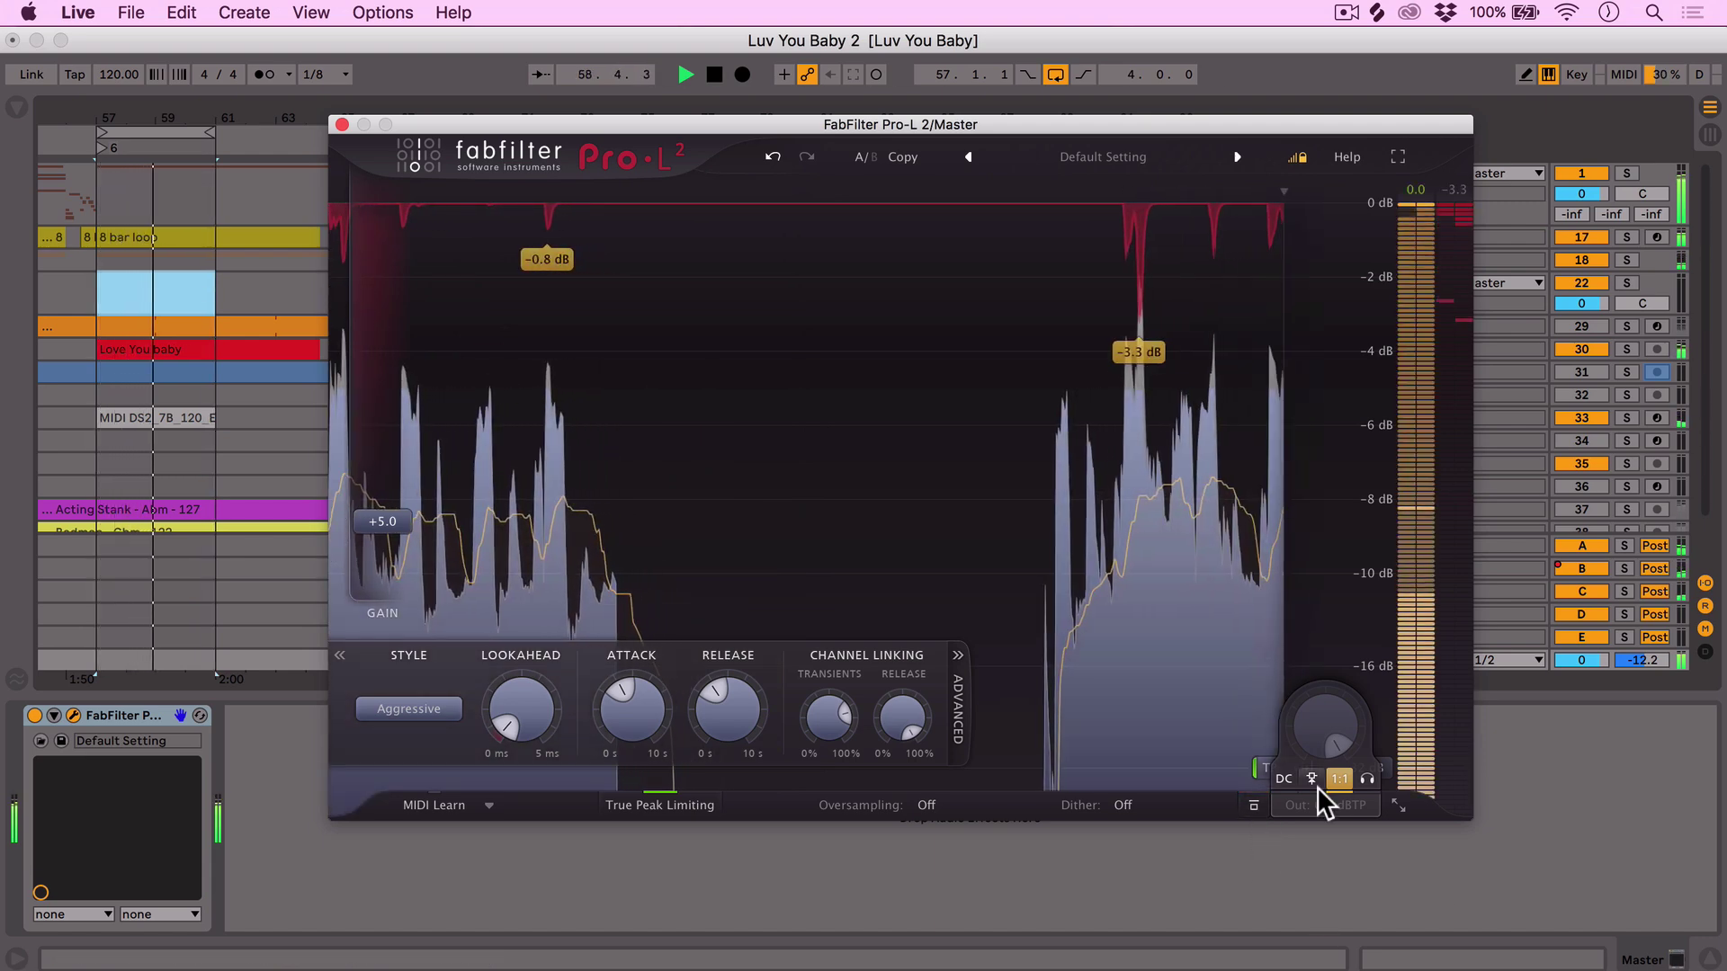
left_click(1253, 805)
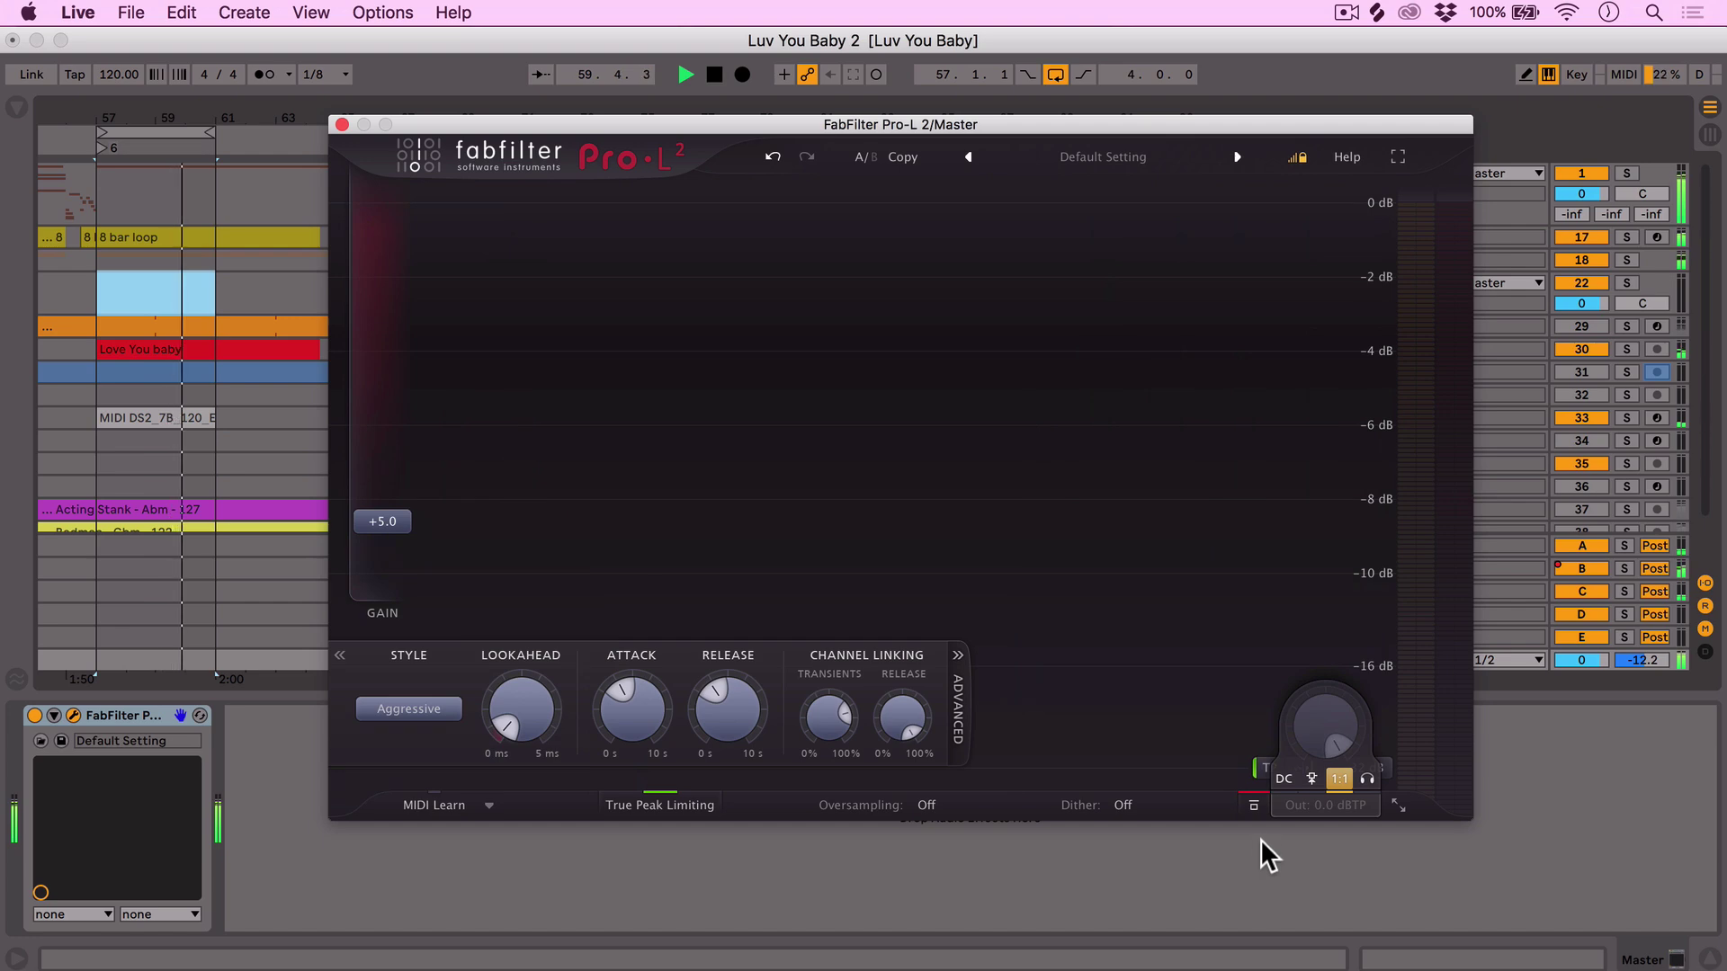
left_click(1255, 807)
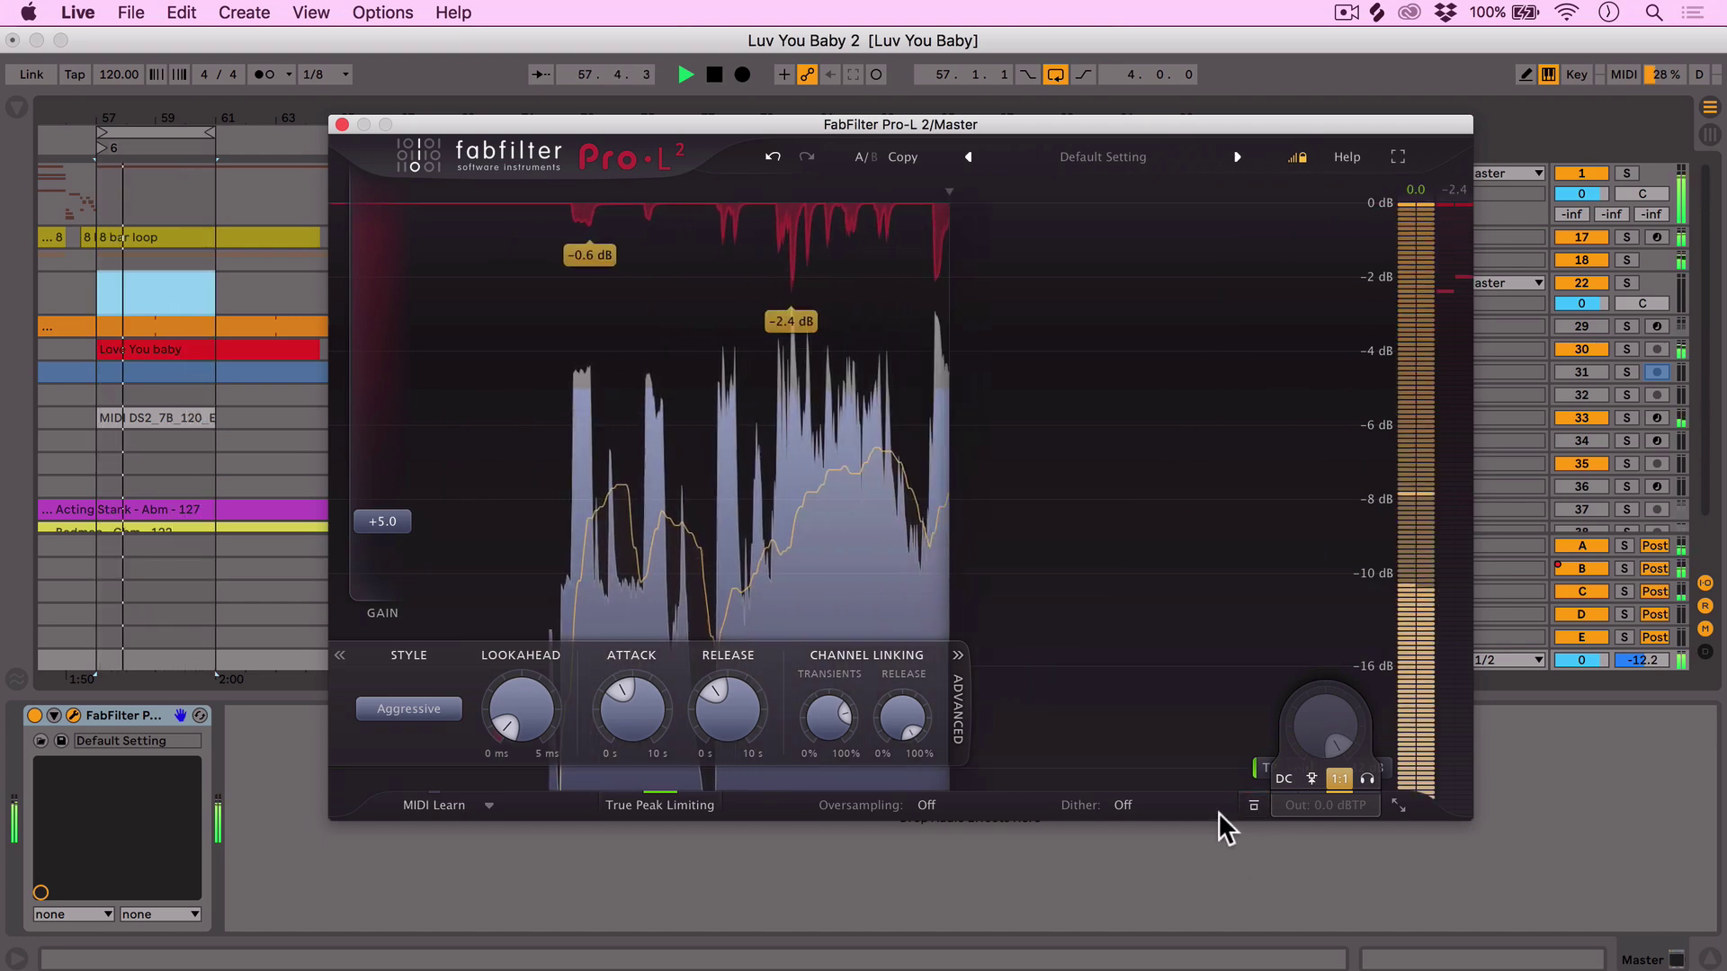
key("space")
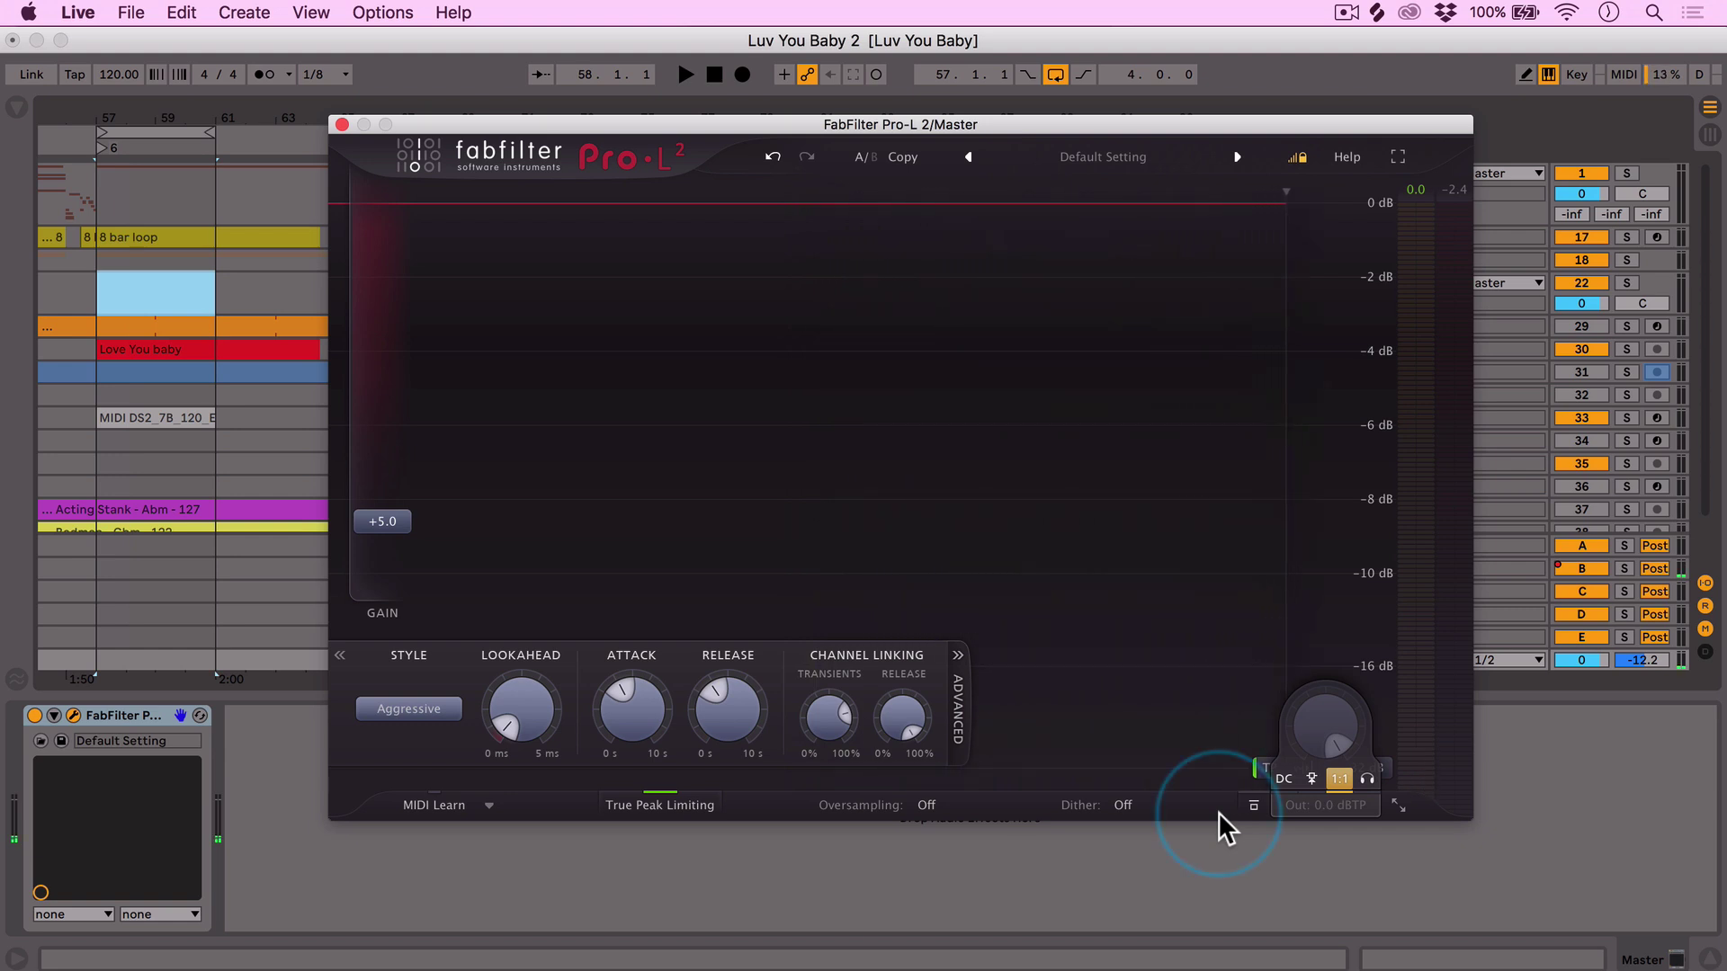
- Turn off 1:1 monitoring, set the output ceiling to -1.0 dBTP, and resume playback
left_click(1340, 779)
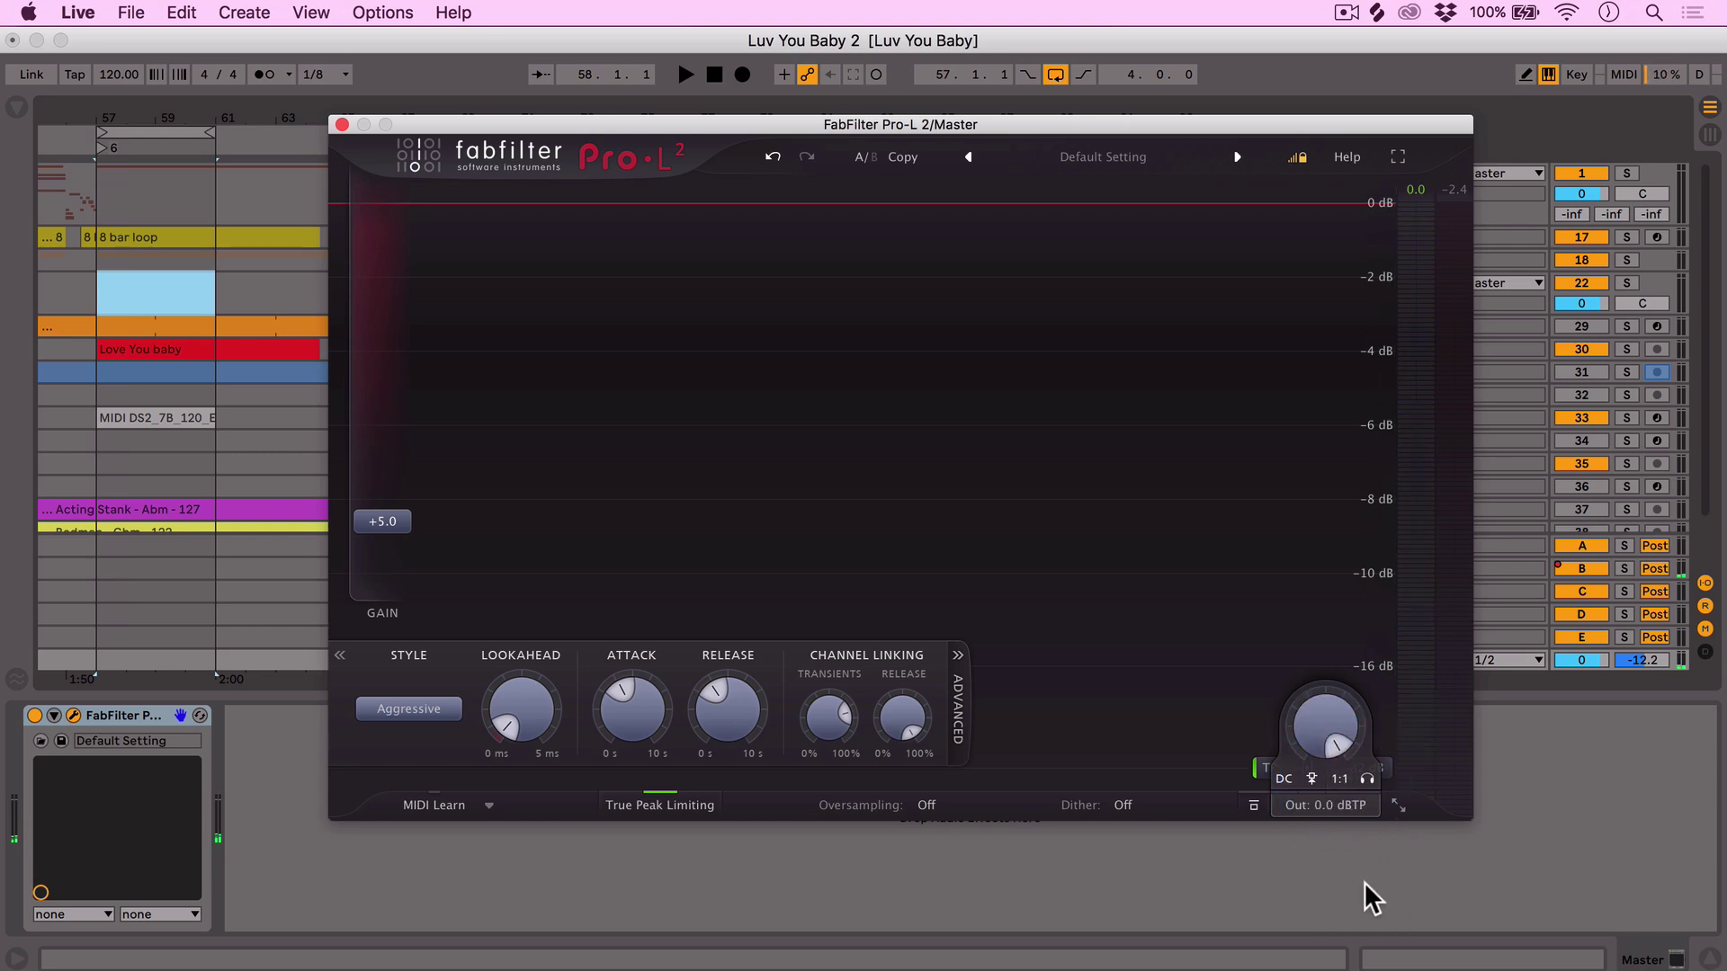
double_click(1336, 802)
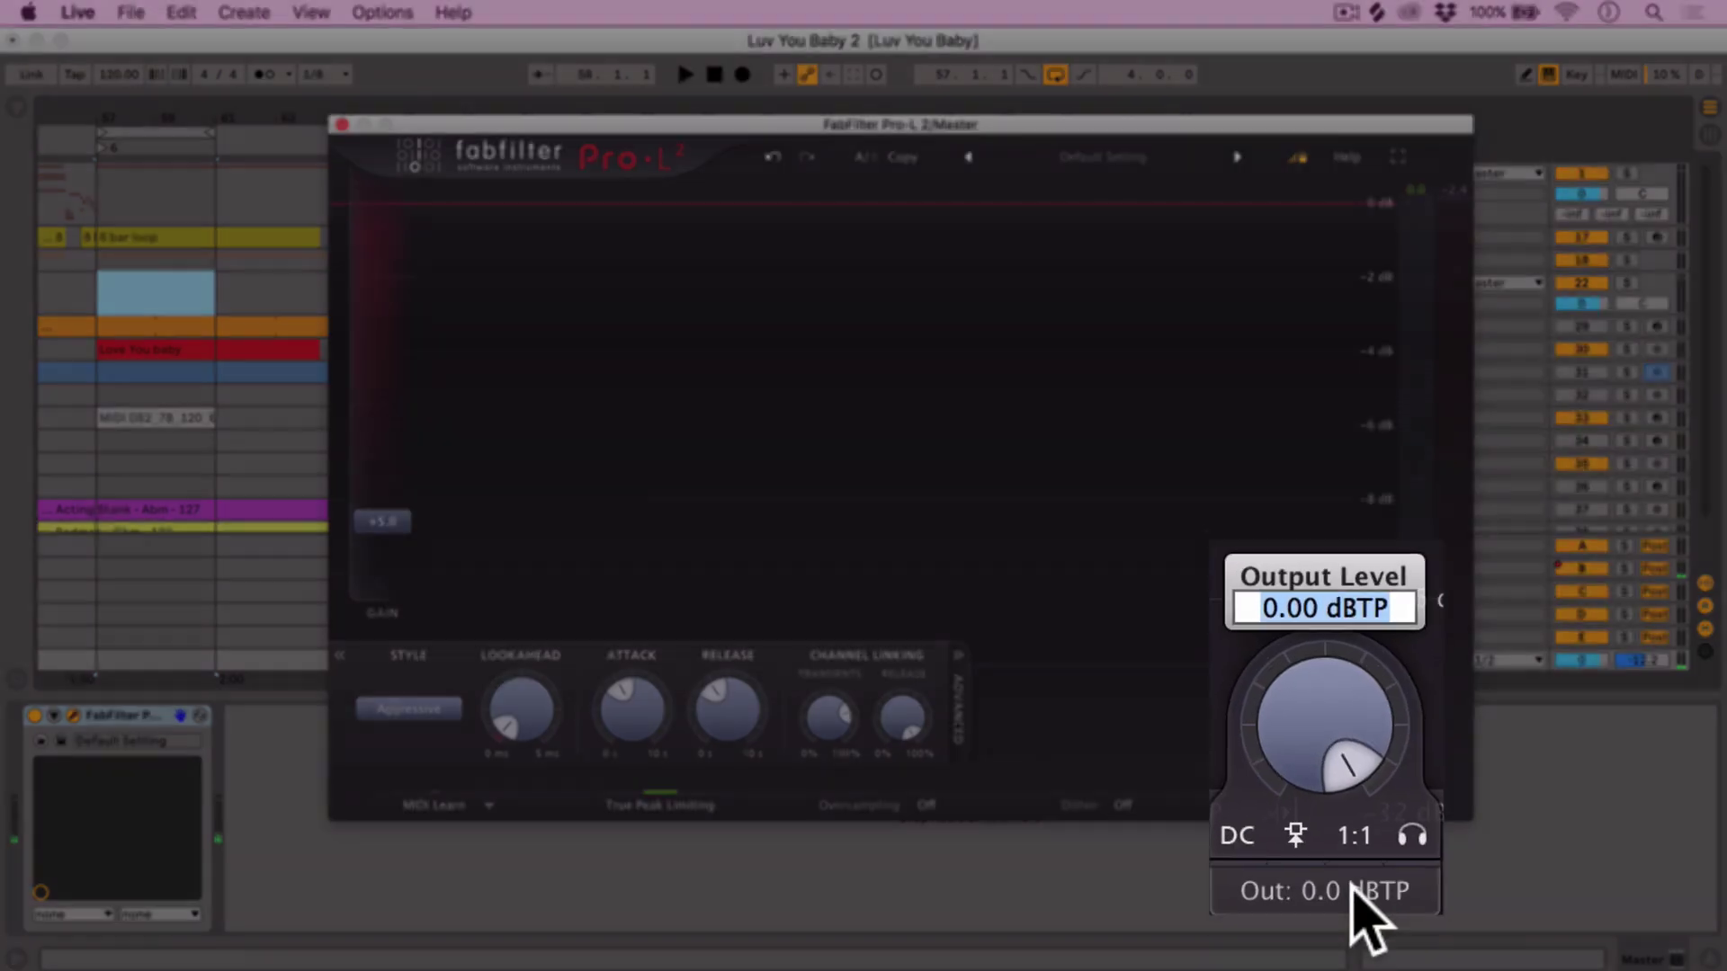
type("-1.")
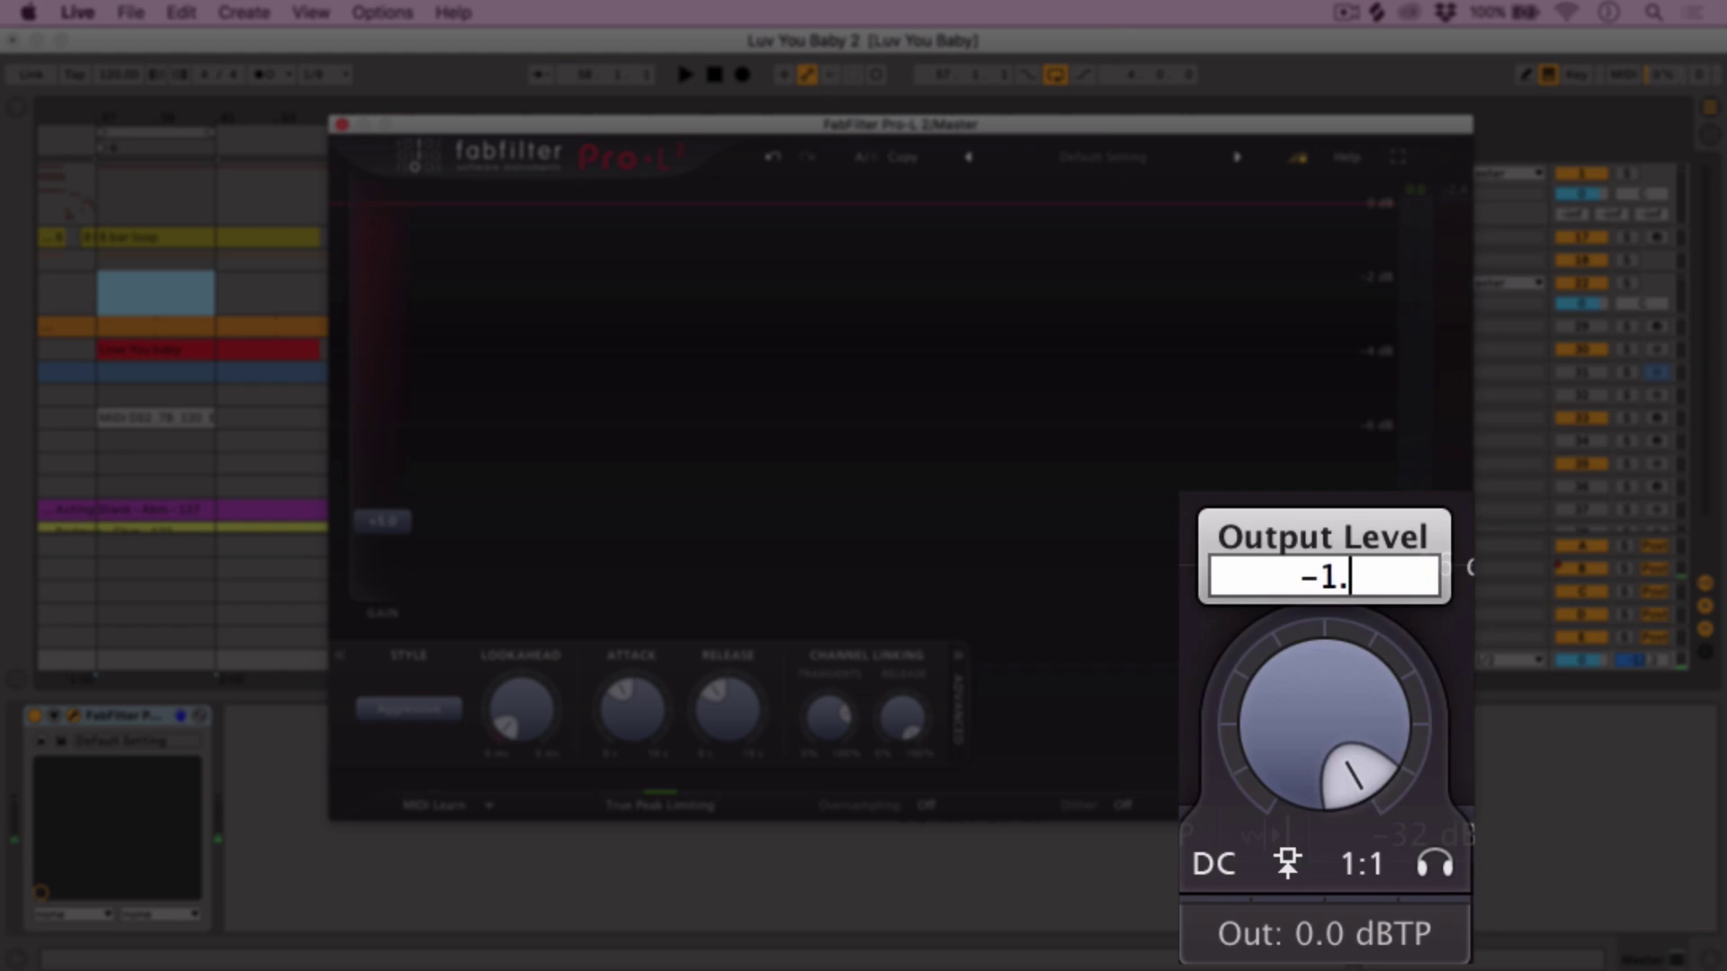
type("0")
key("Return")
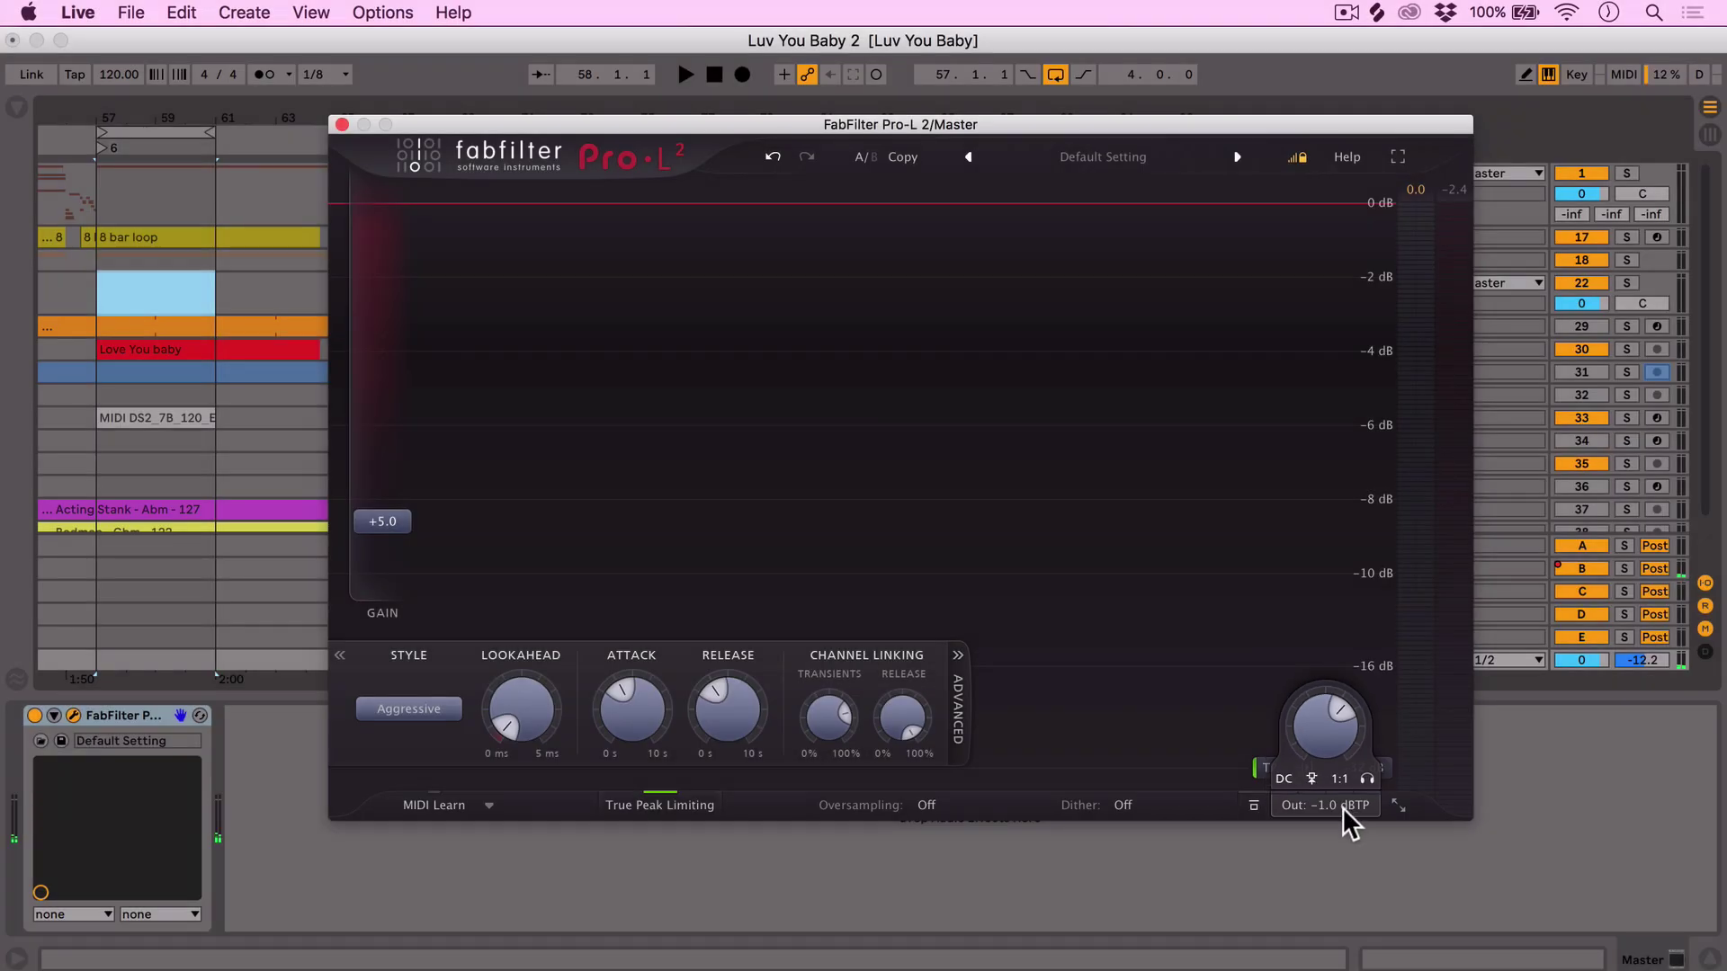
key("space")
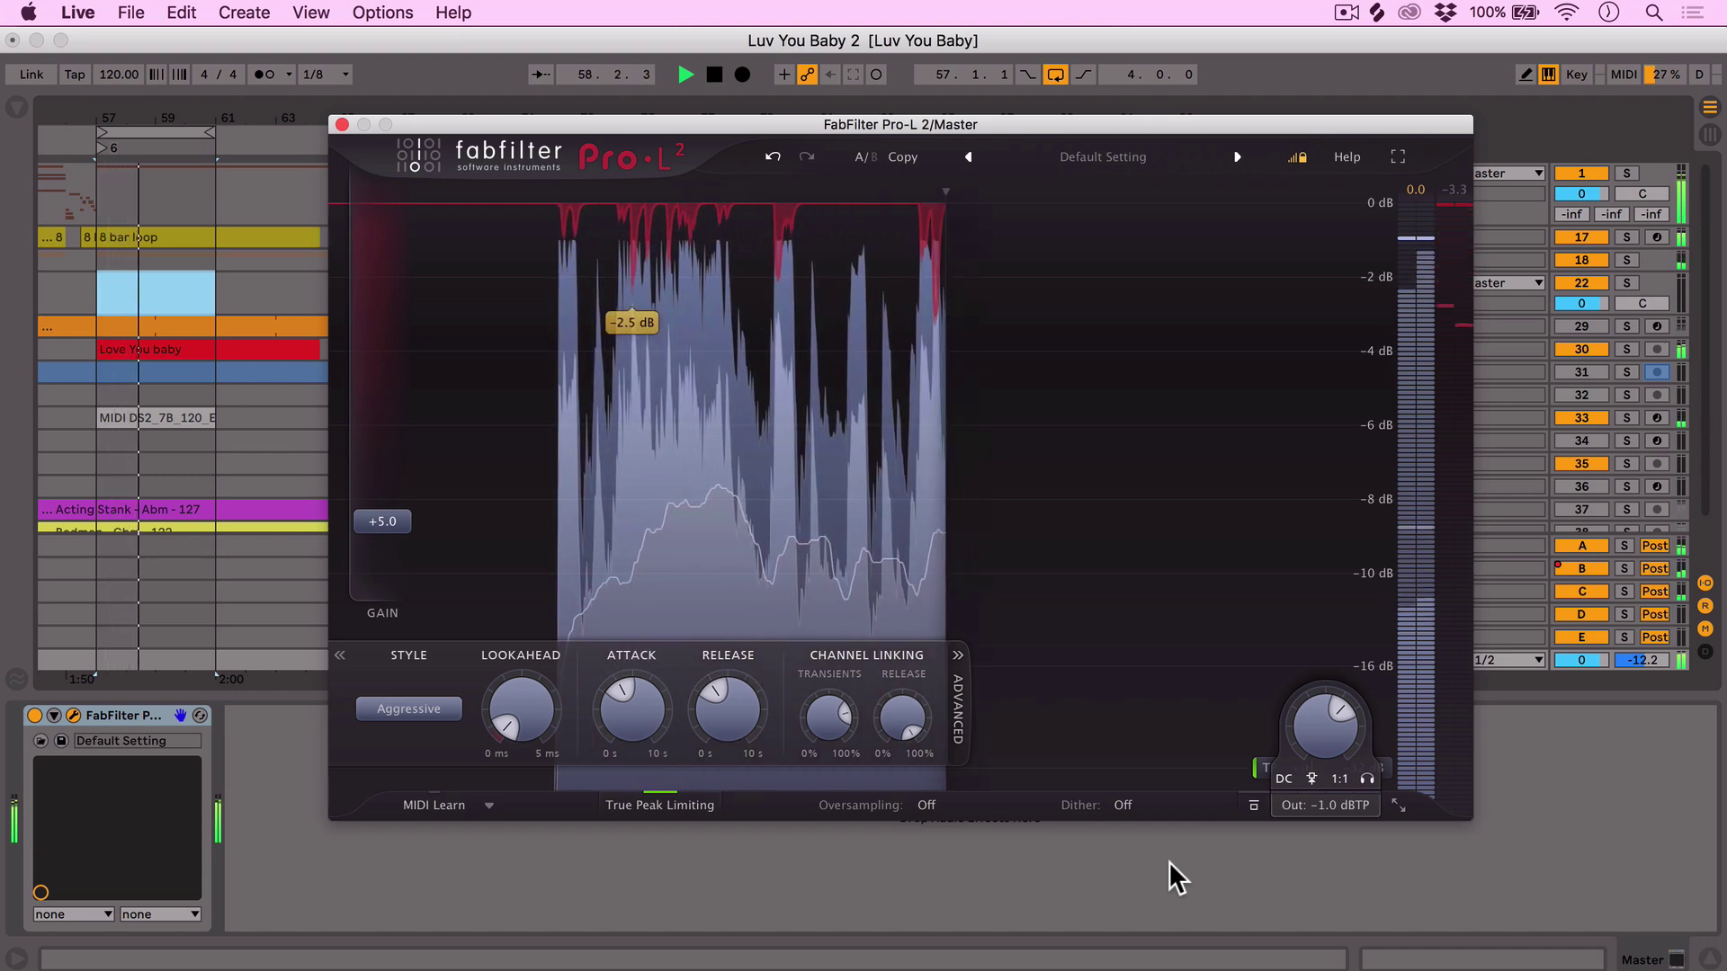
- Collapse the Pro-L 2 knob panel so the display fills the window
left_click(1707, 135)
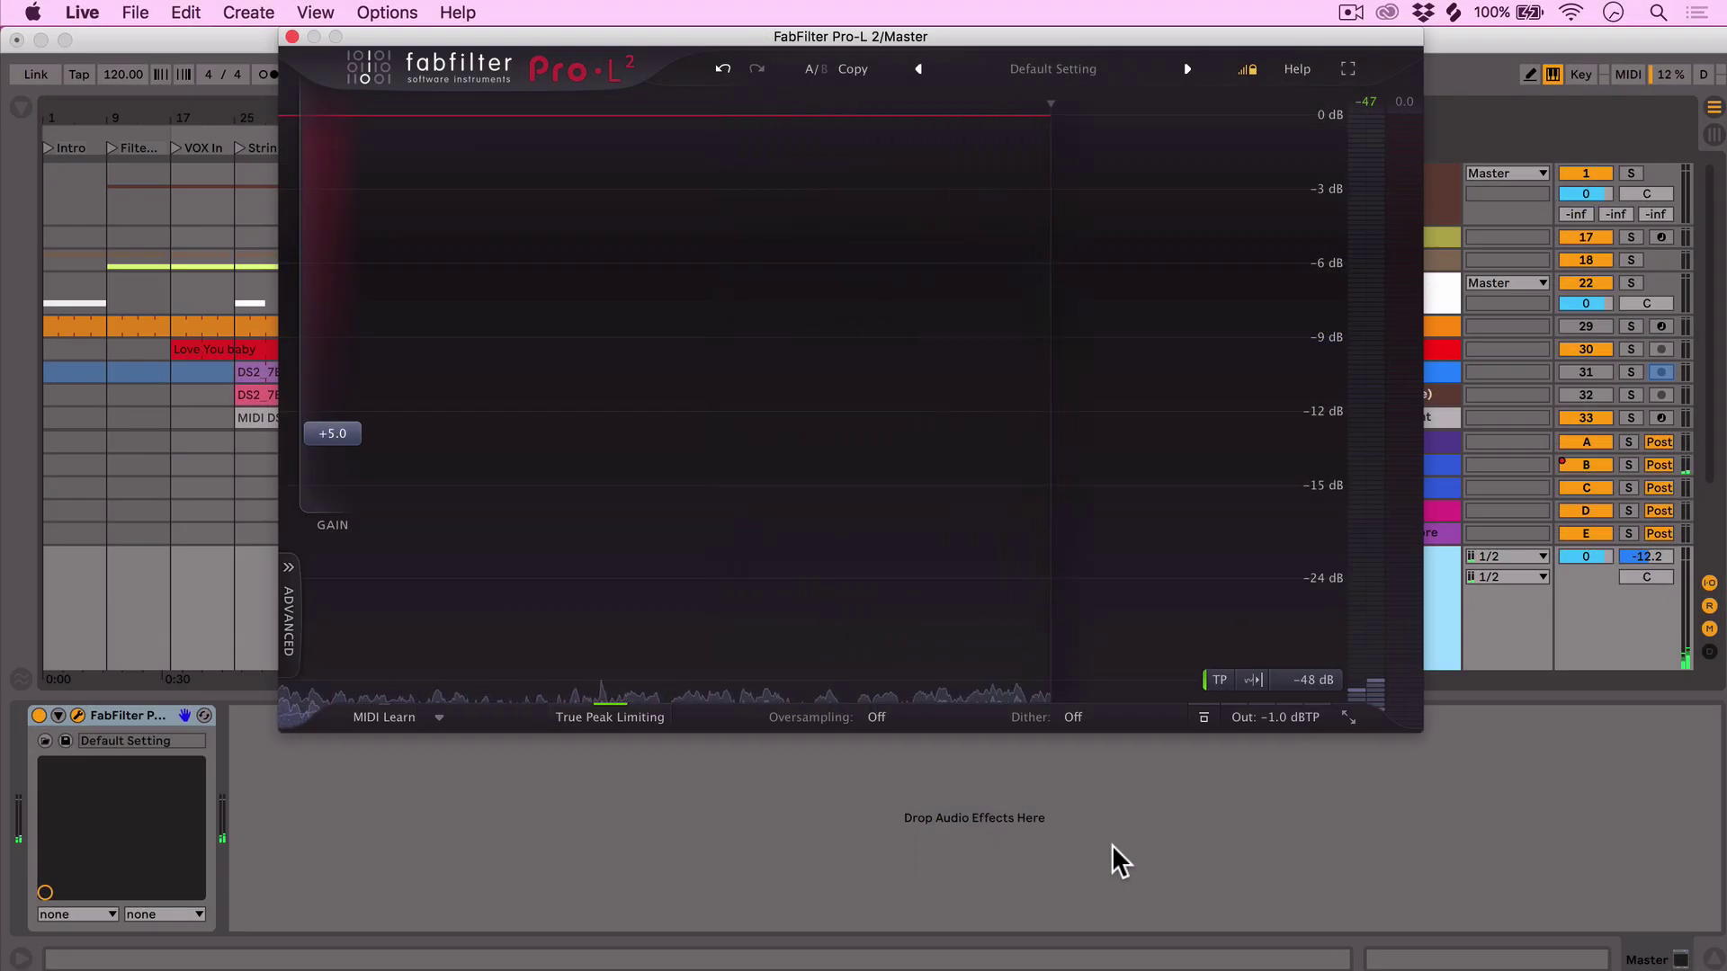
- Switch the meters to Loudness, Integrated mode with the -14 LUFS Streaming target, then move the window aside
left_click(1307, 685)
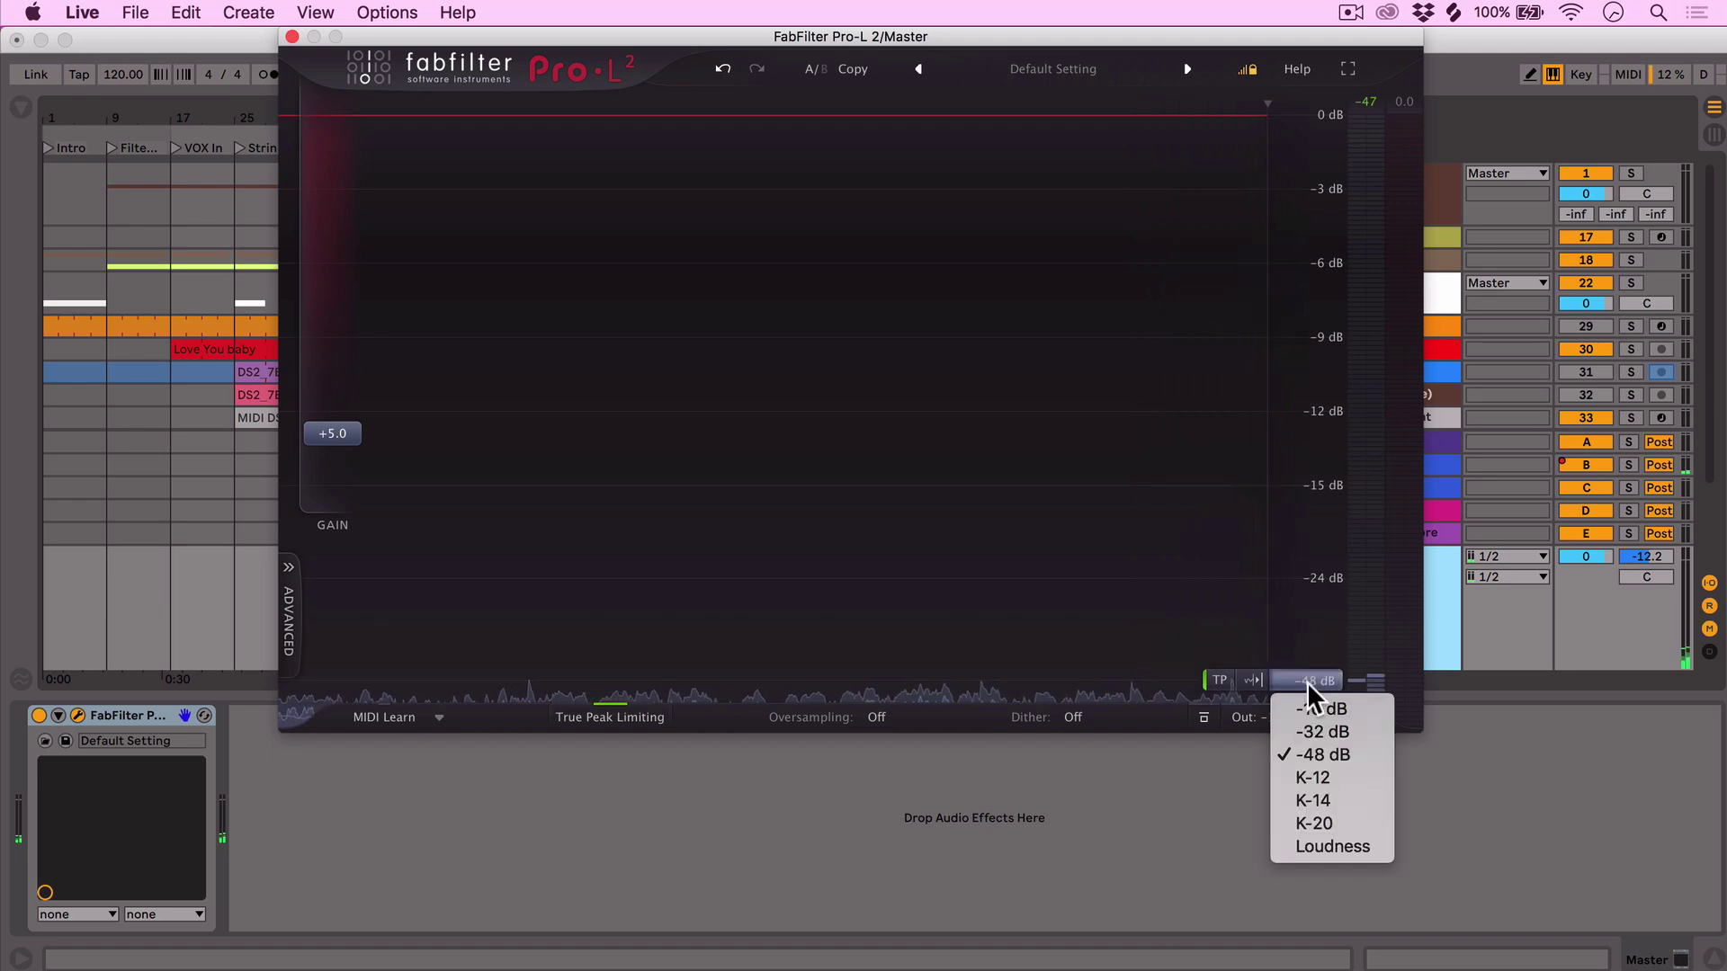
left_click(1319, 845)
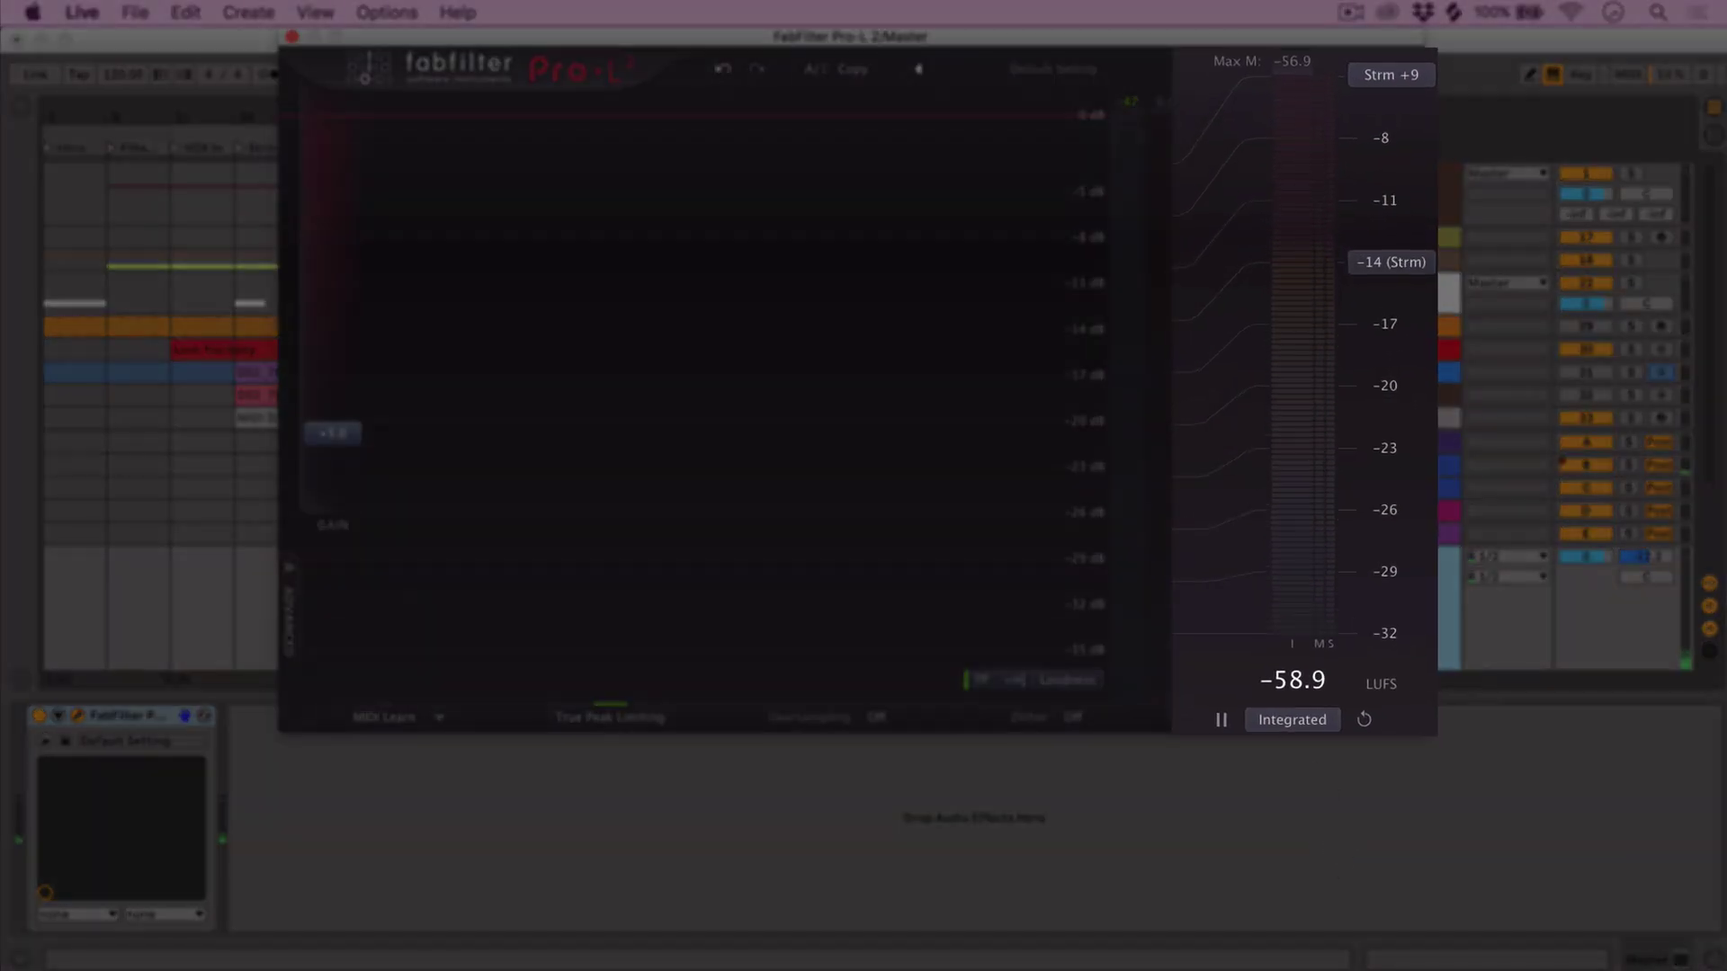
left_click(1295, 681)
left_click(1311, 755)
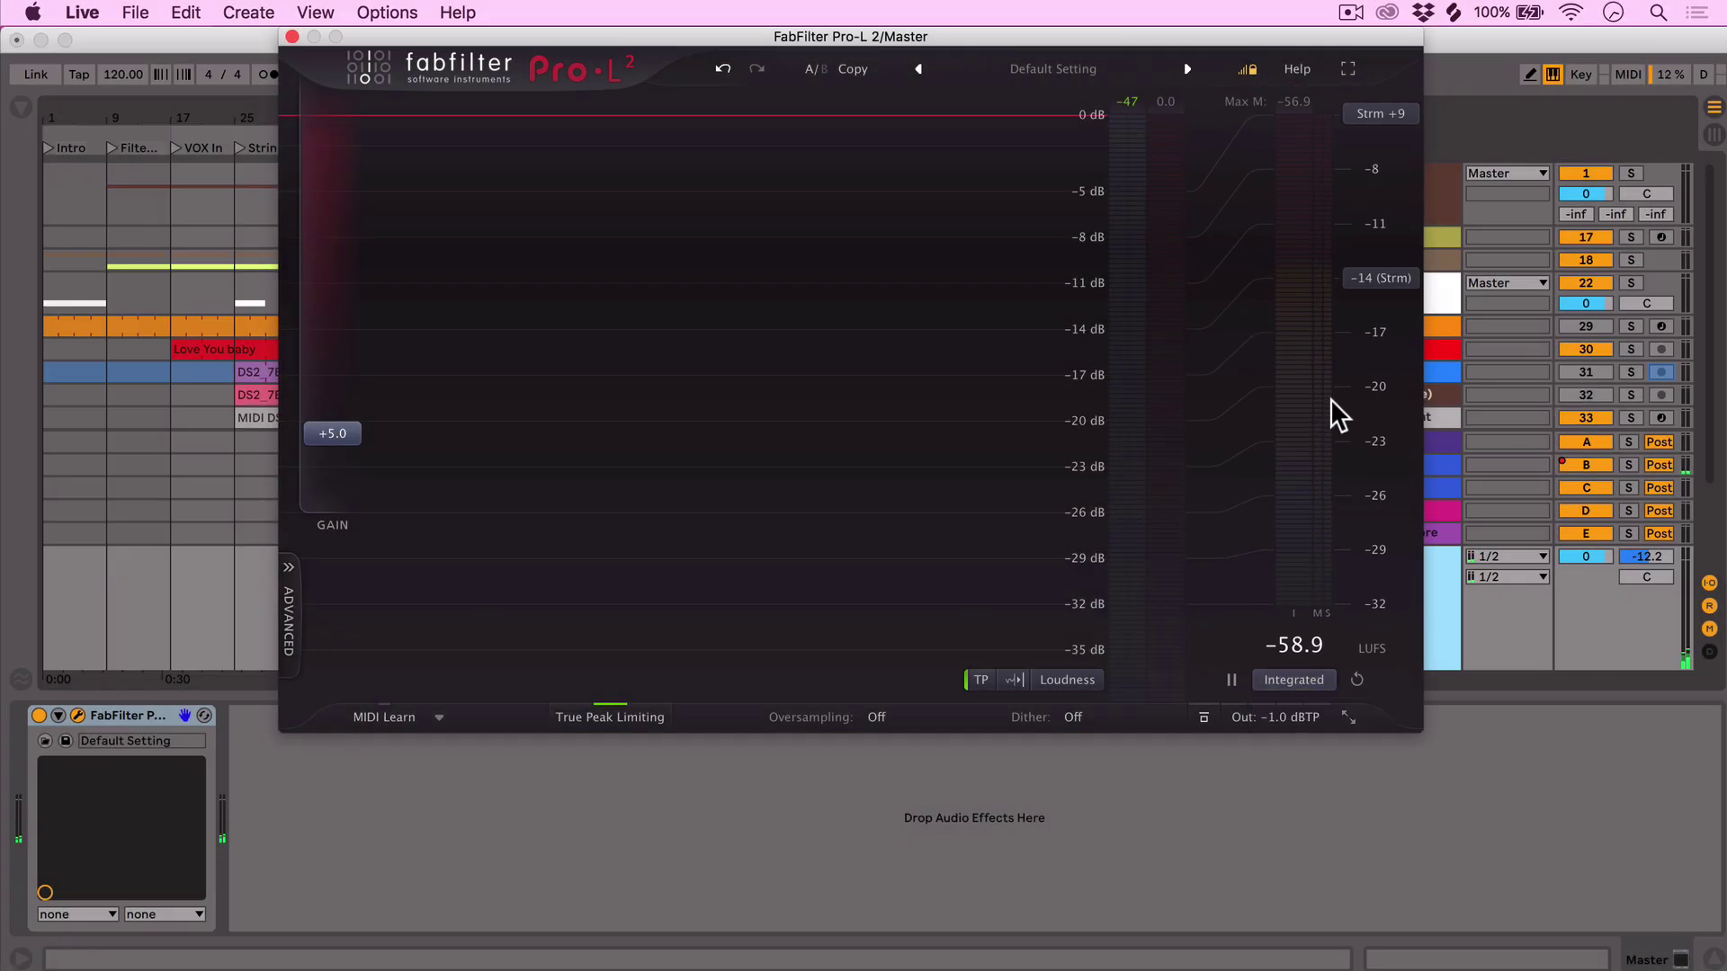
left_click(1398, 281)
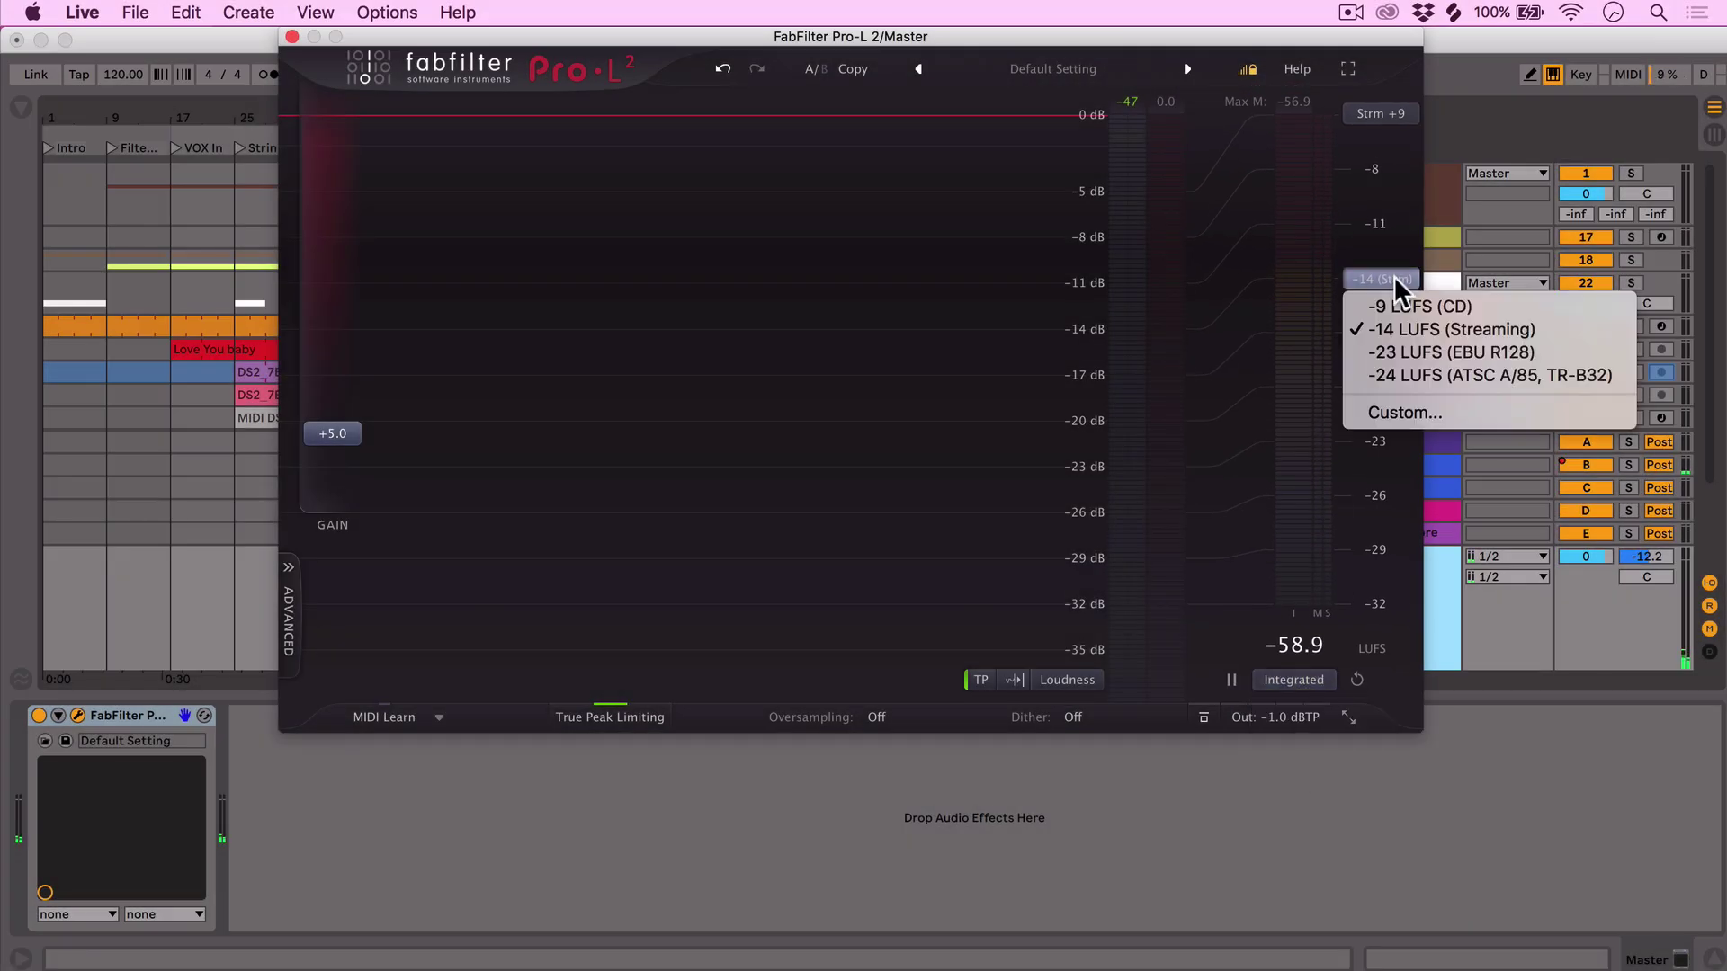
left_click(1401, 331)
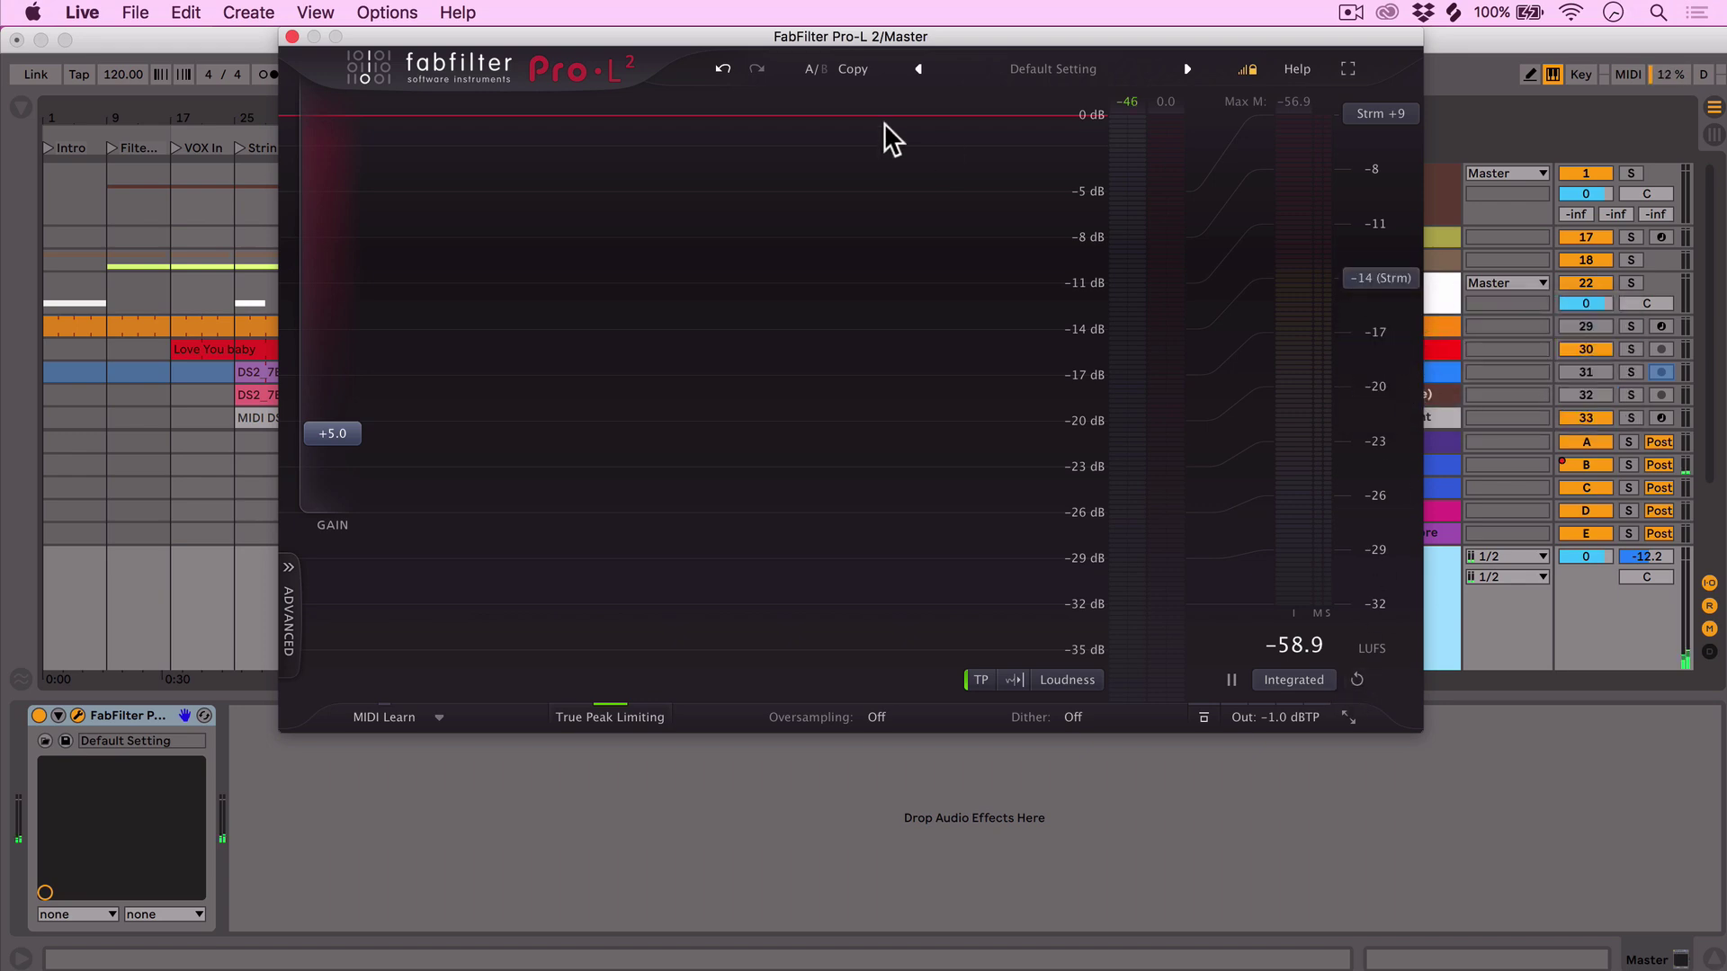
left_click_drag(813, 38, 931, 238)
- Return to 1.1.1, rearrange the plugin window and track list, and play the song from the start
left_click(721, 73)
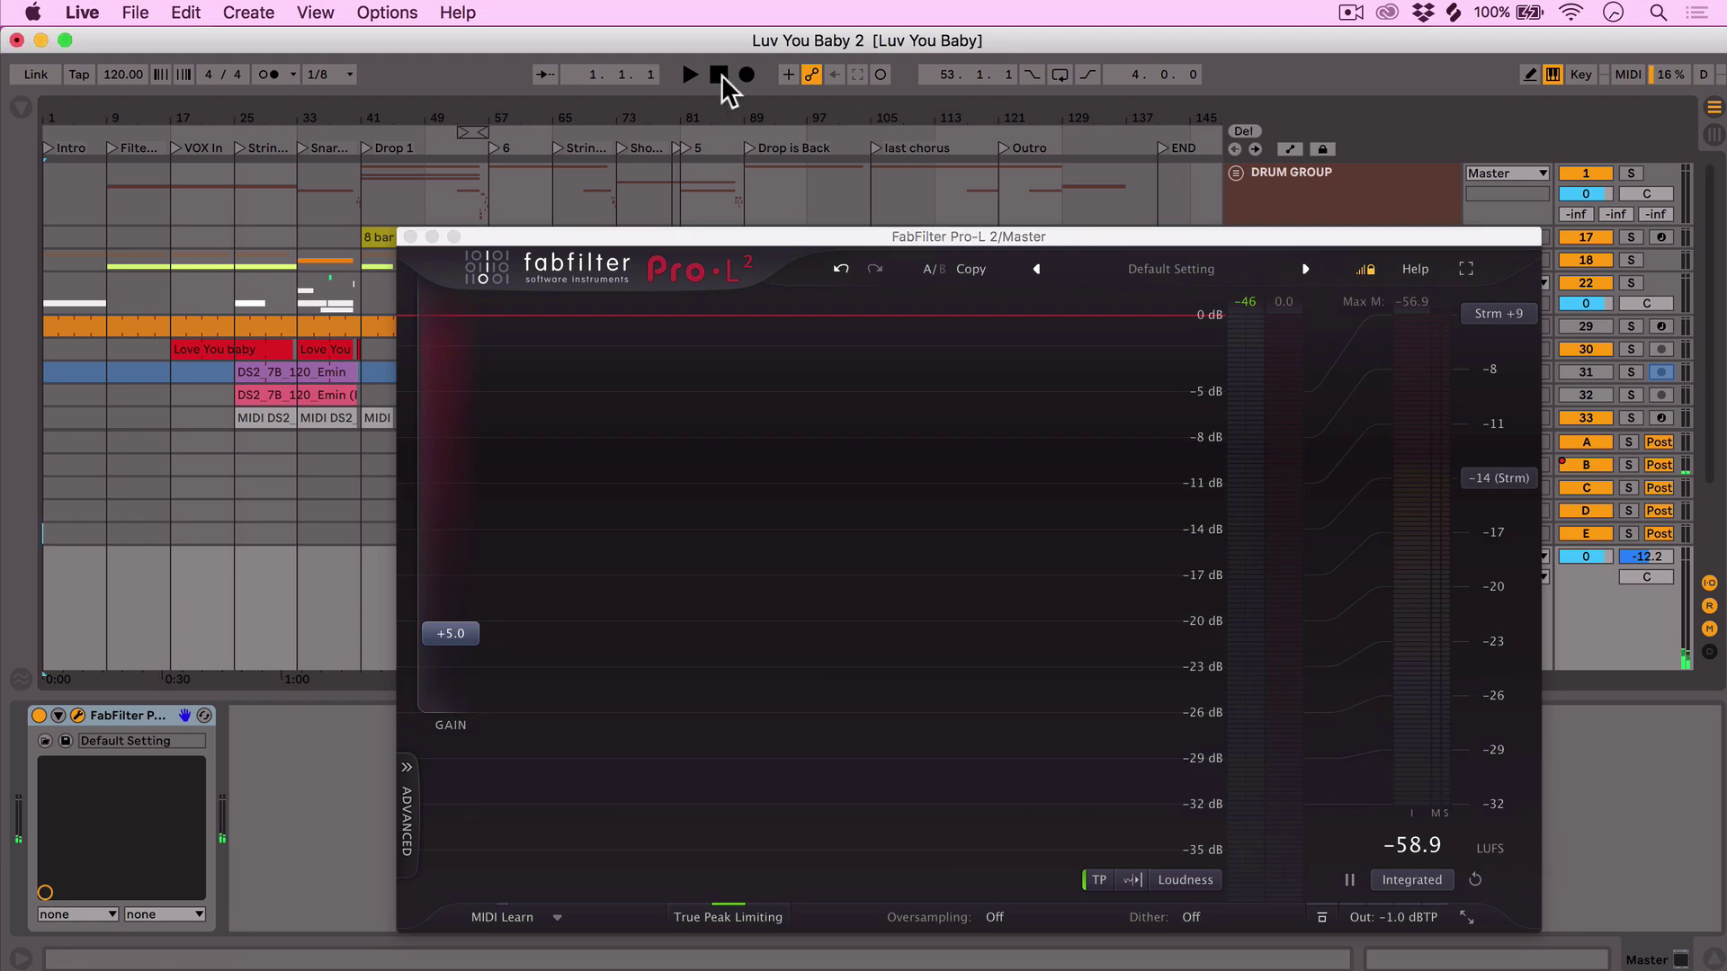
left_click_drag(823, 234, 680, 211)
left_click_drag(1443, 549, 1441, 926)
left_click(747, 215)
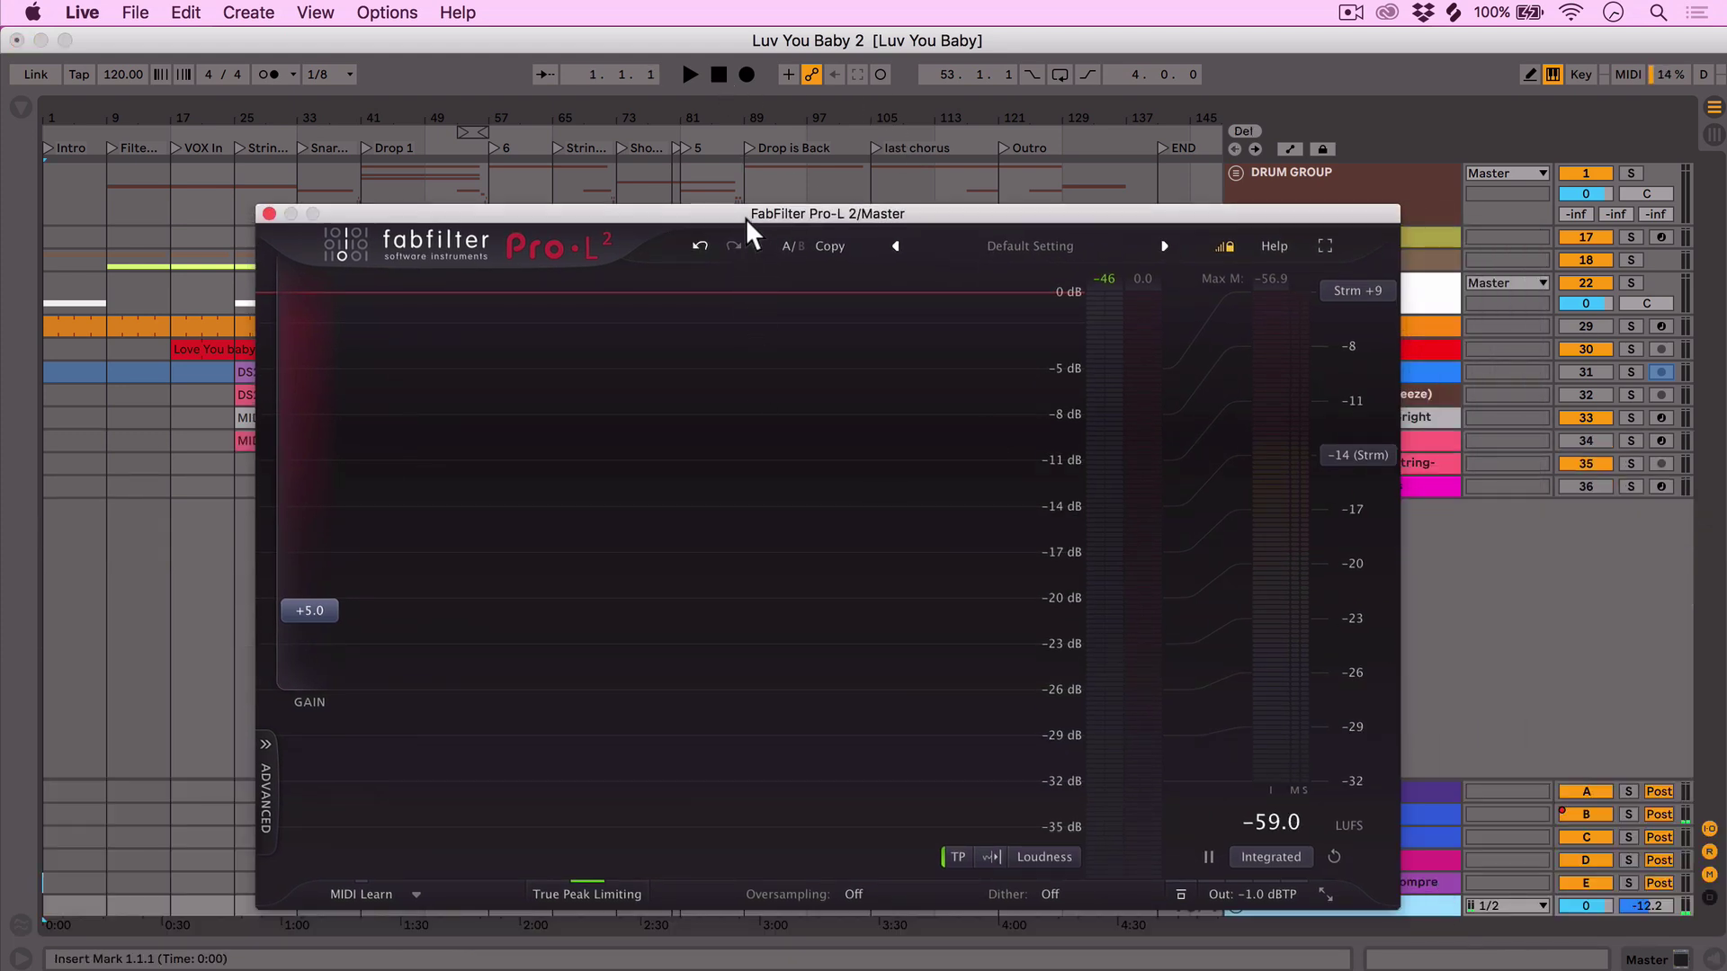
left_click_drag(747, 214, 743, 201)
left_click(696, 77)
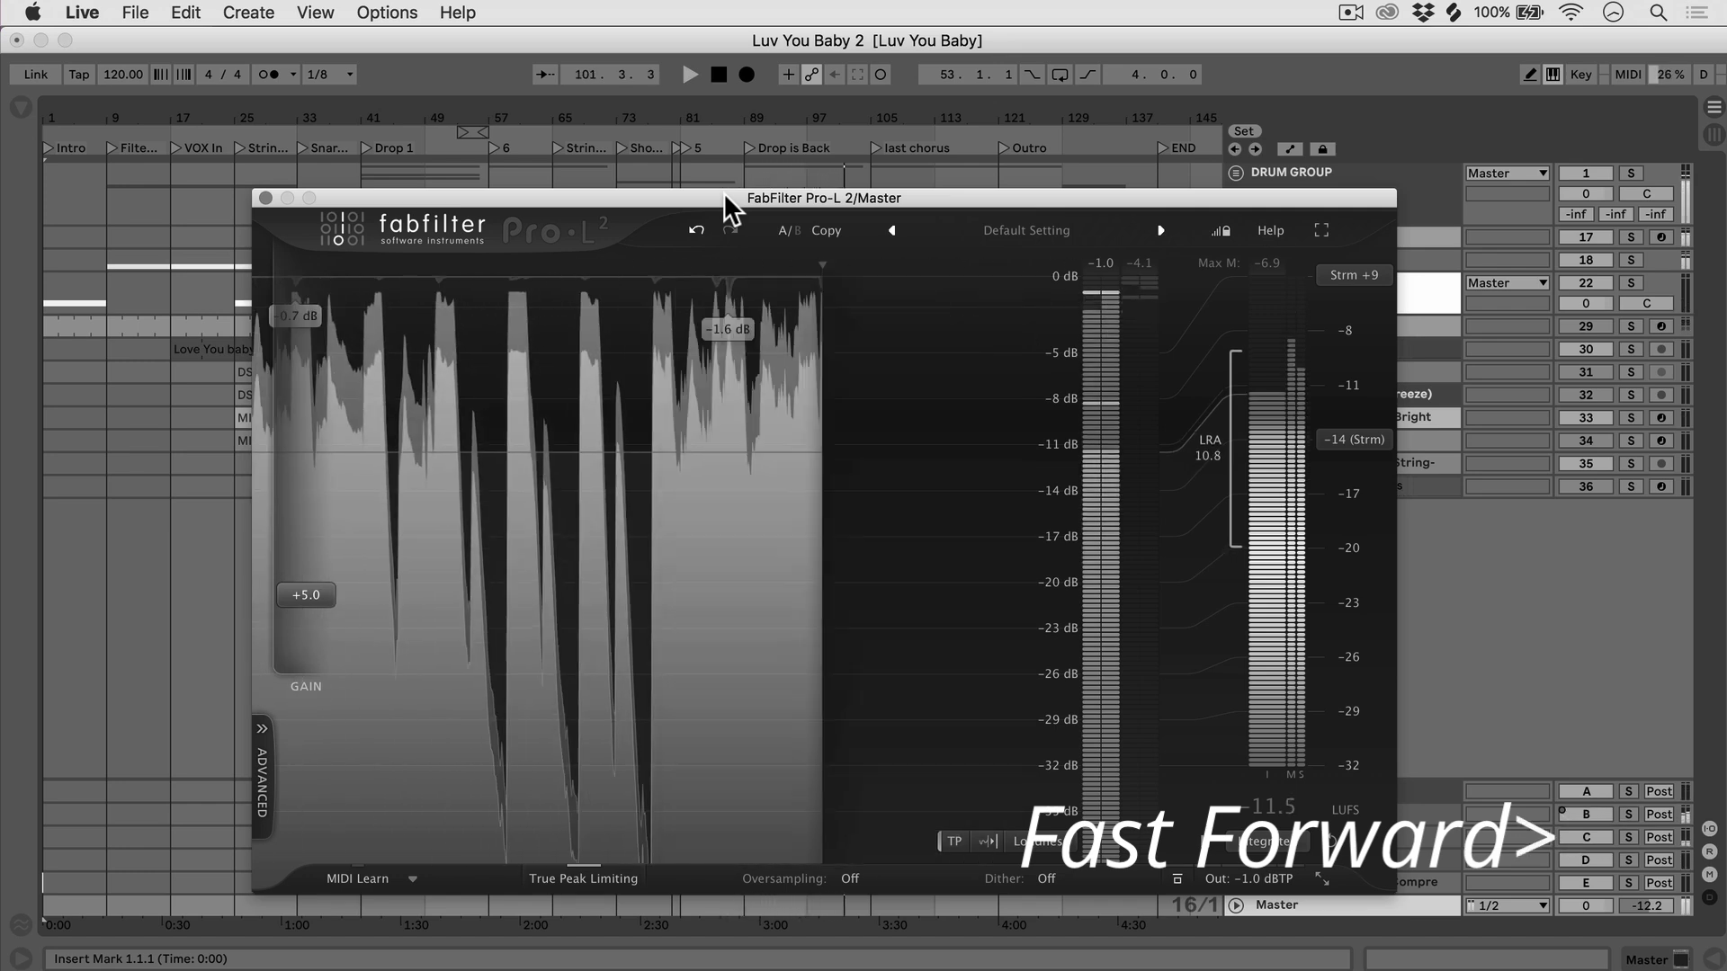
left_click_drag(723, 191, 765, 268)
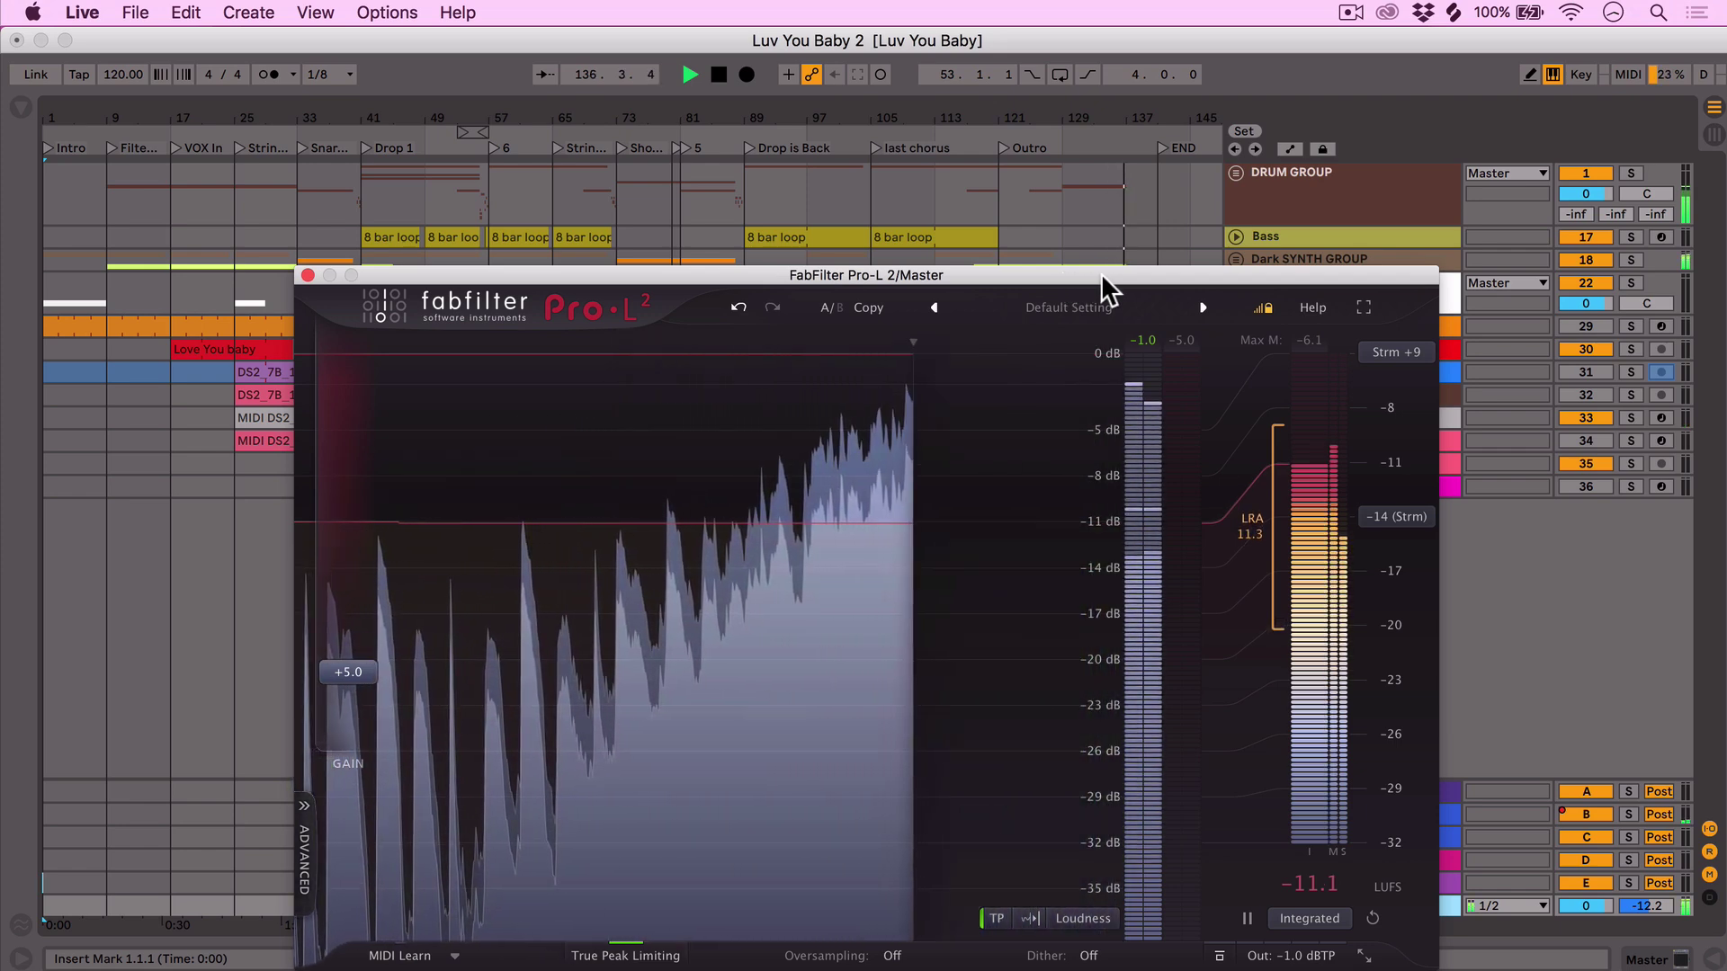
- Stop playback at -11.1 LUFS integrated and lower the input gain from +5.0 to +2.0 dB
left_click_drag(1104, 273, 853, 124)
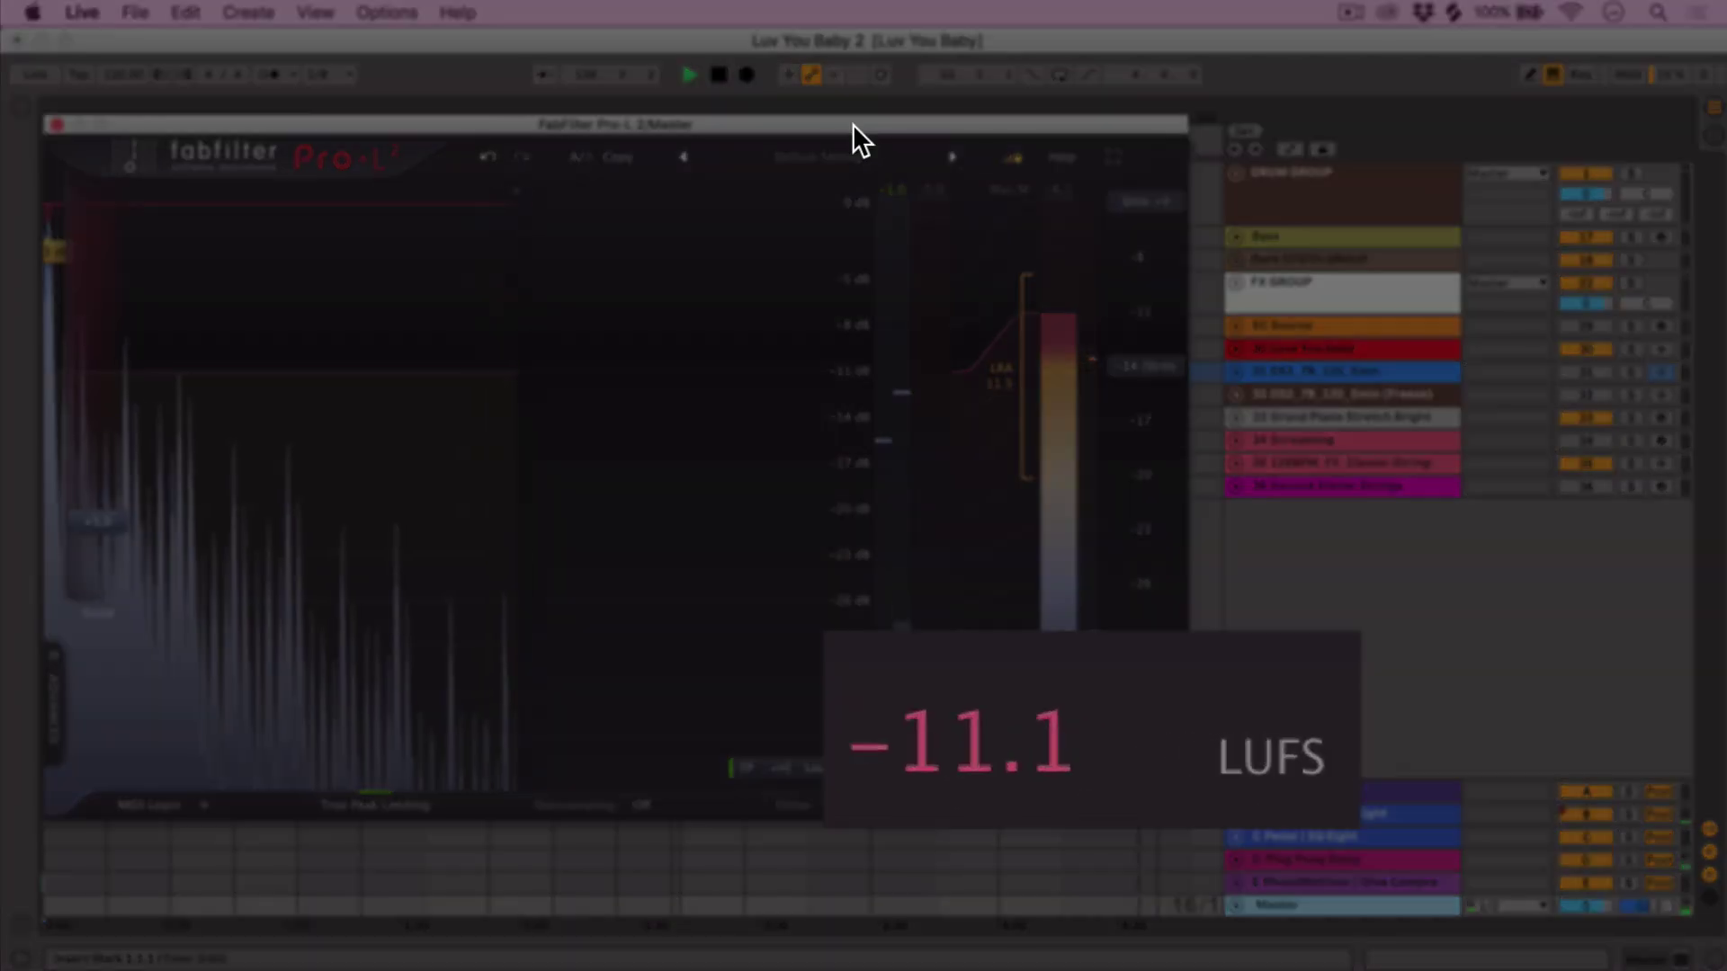
left_click(719, 76)
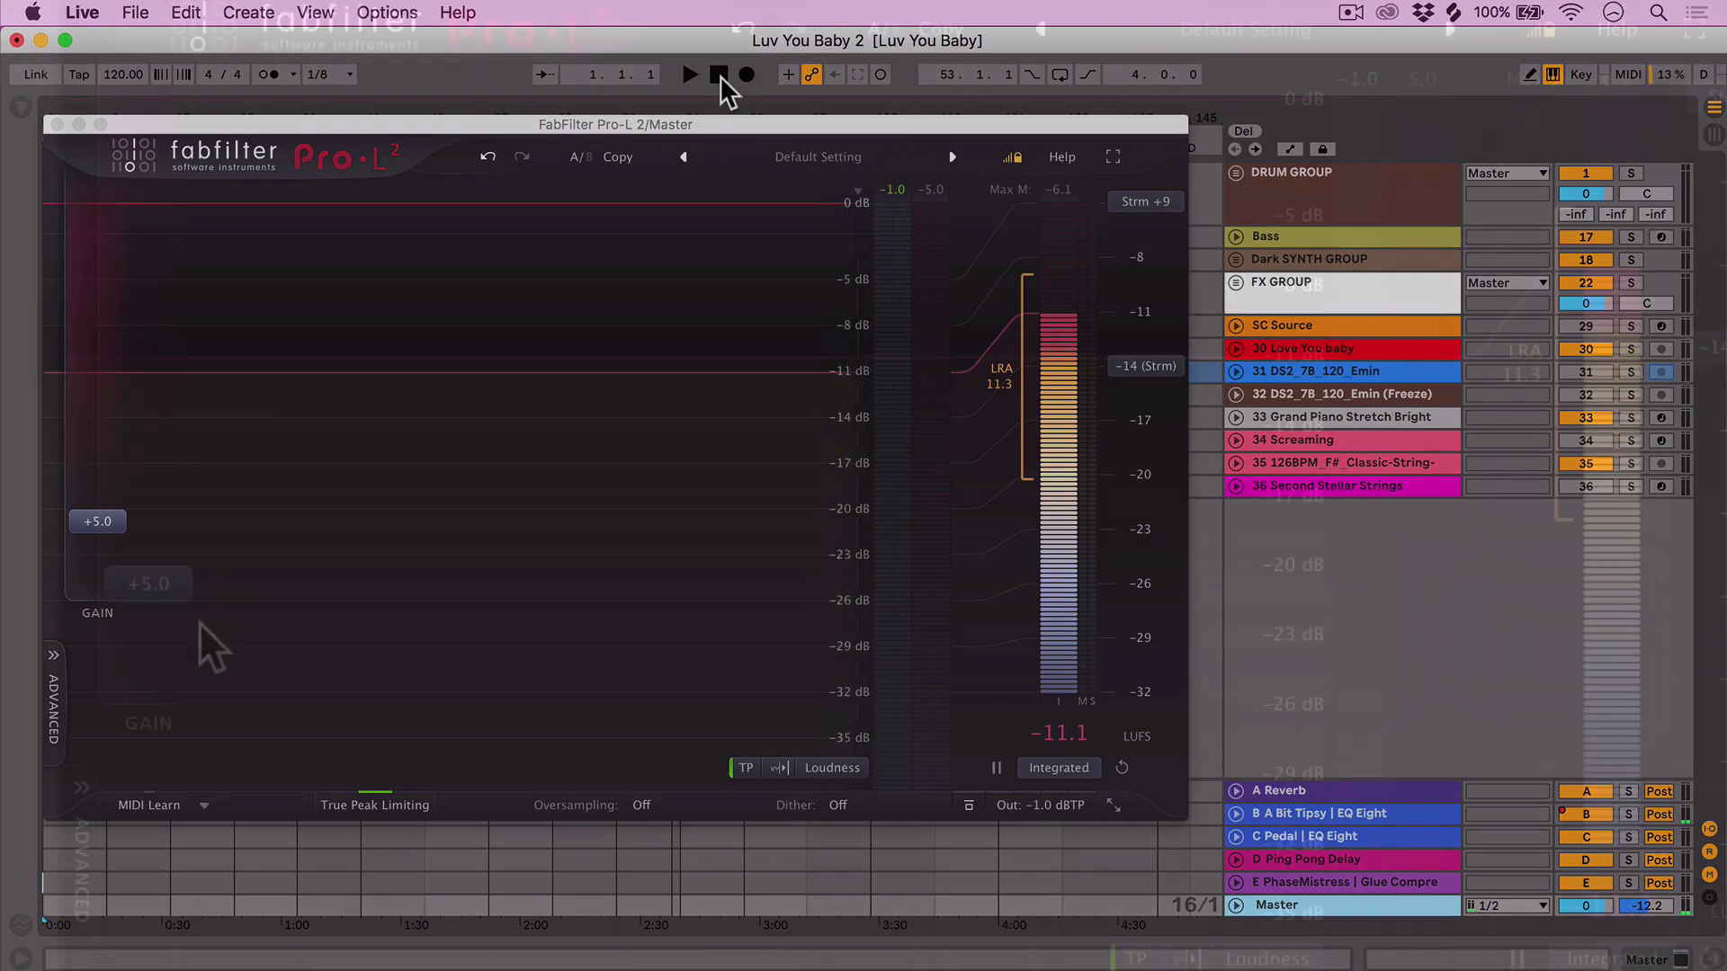
scroll(108, 535, "up", 5)
left_click_drag(163, 594, 162, 623)
left_click_drag(162, 625, 163, 652)
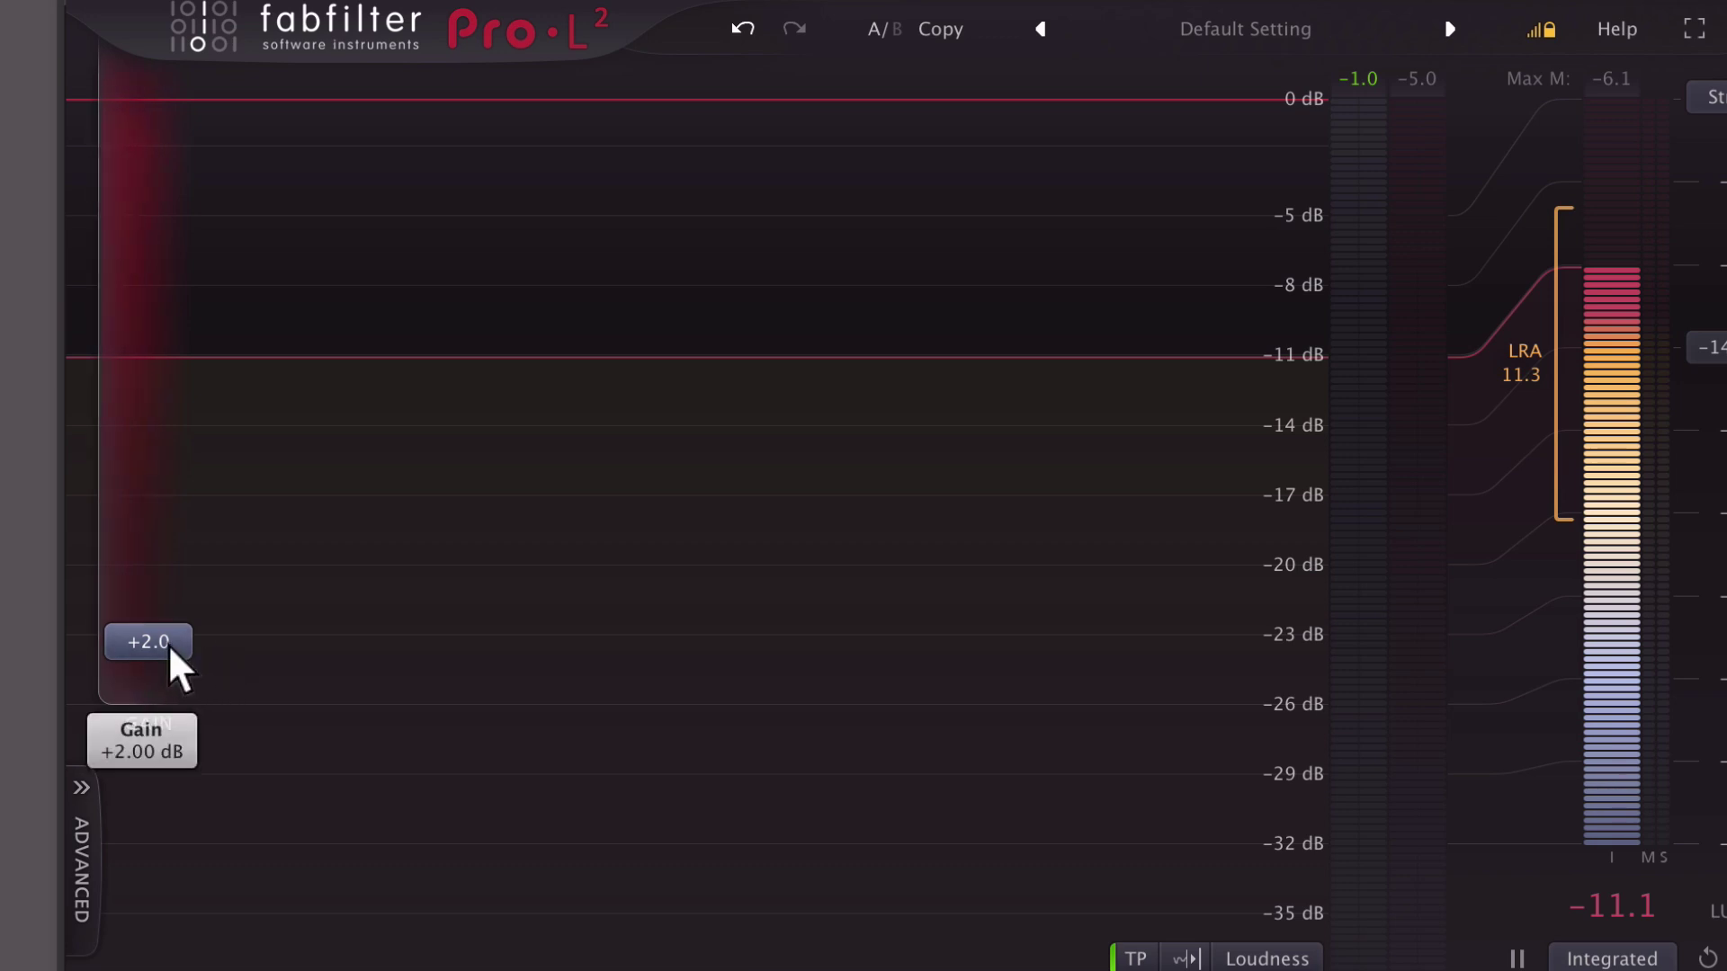
- Push the Pro-L 2 Gain fader from +2.0 dB up to about +9.7 dB
left_click_drag(169, 644, 167, 488)
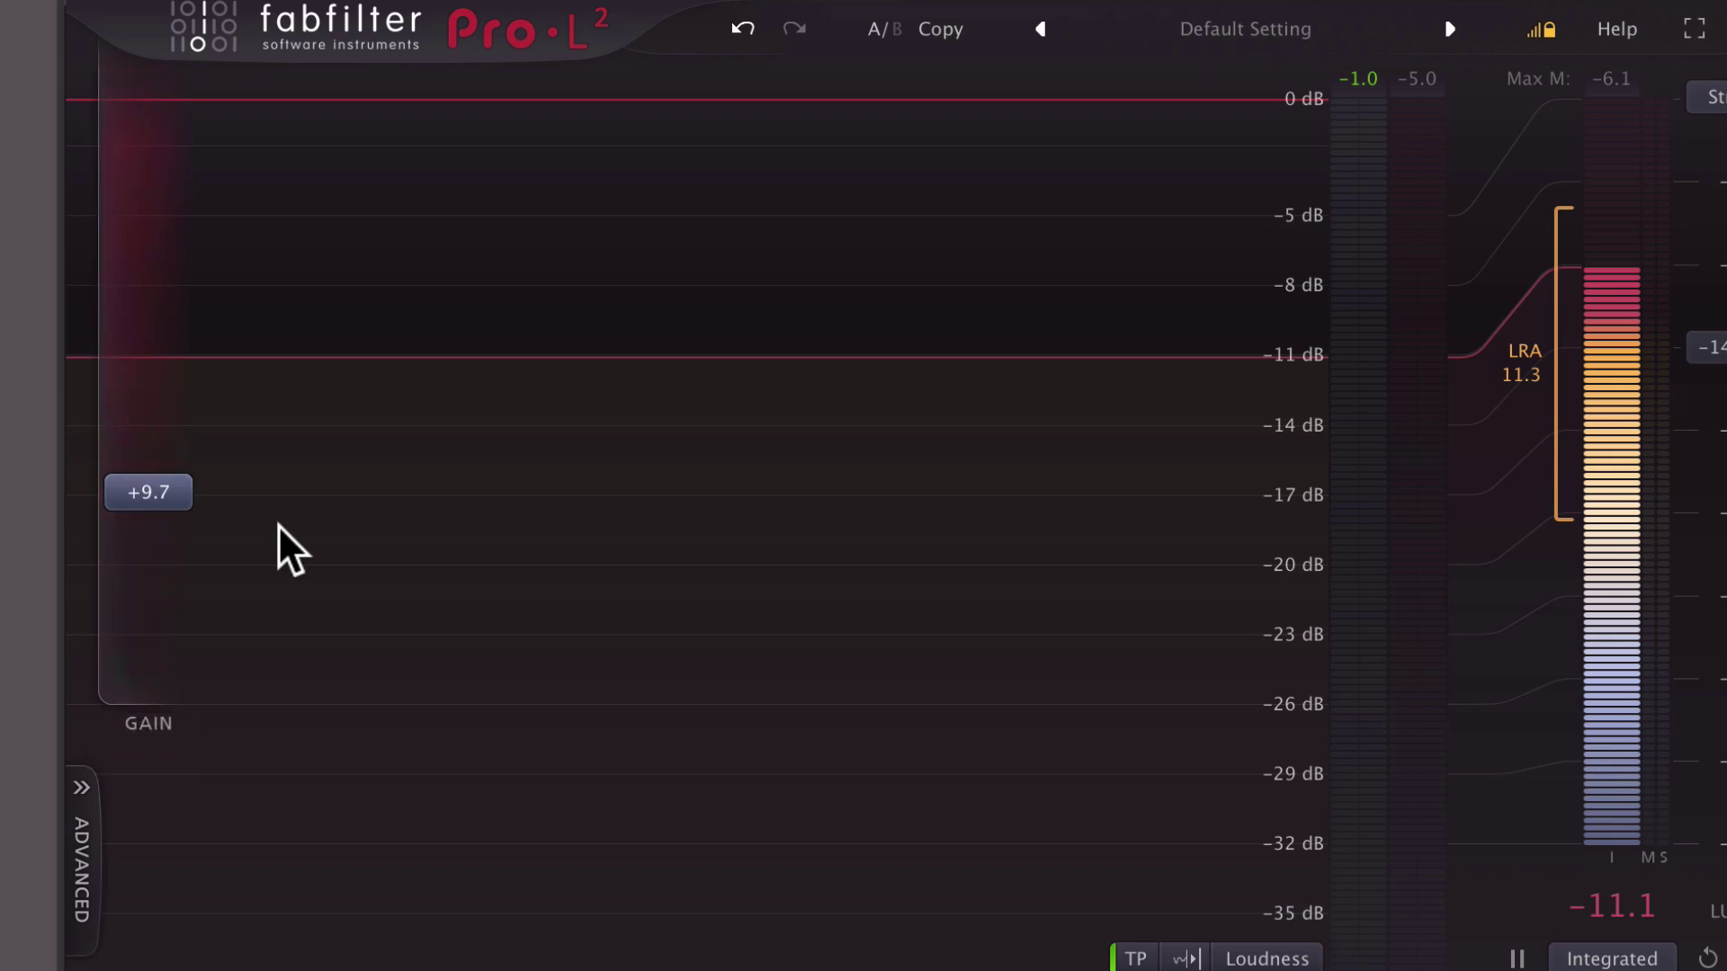